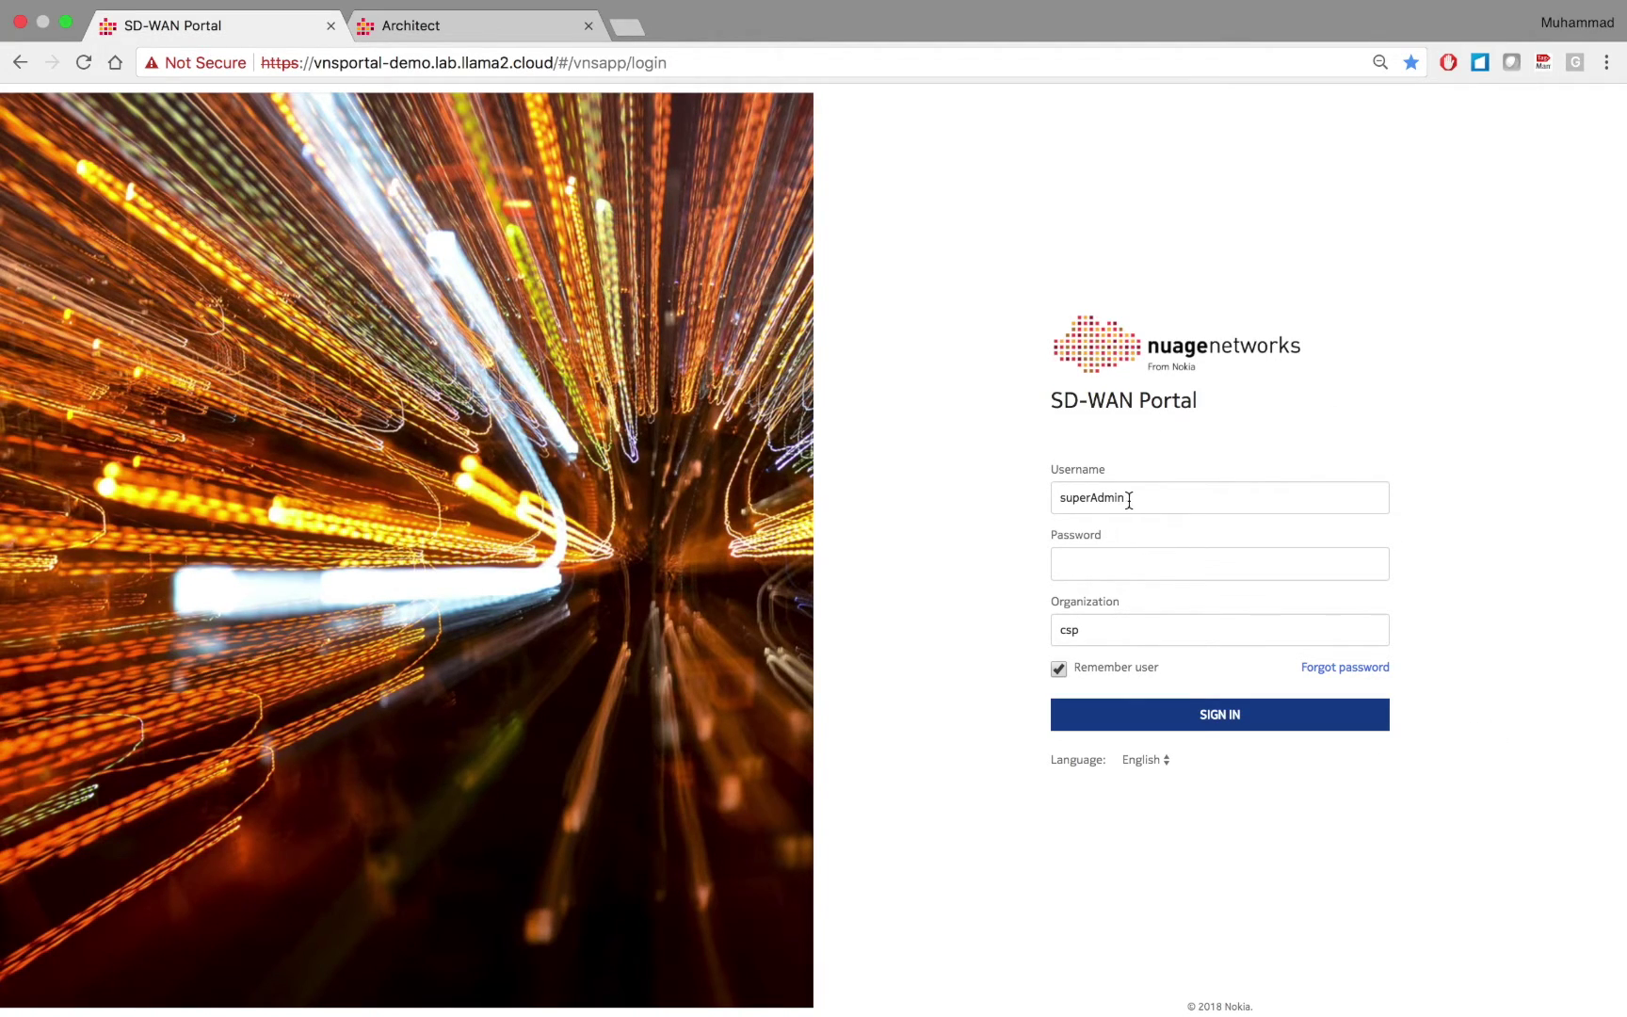
Sign in to the SD-WAN Portal with the account username and password.
{"action": "left_click_drag", "start_coordinate": [1121, 497], "coordinate": [1140, 468]}
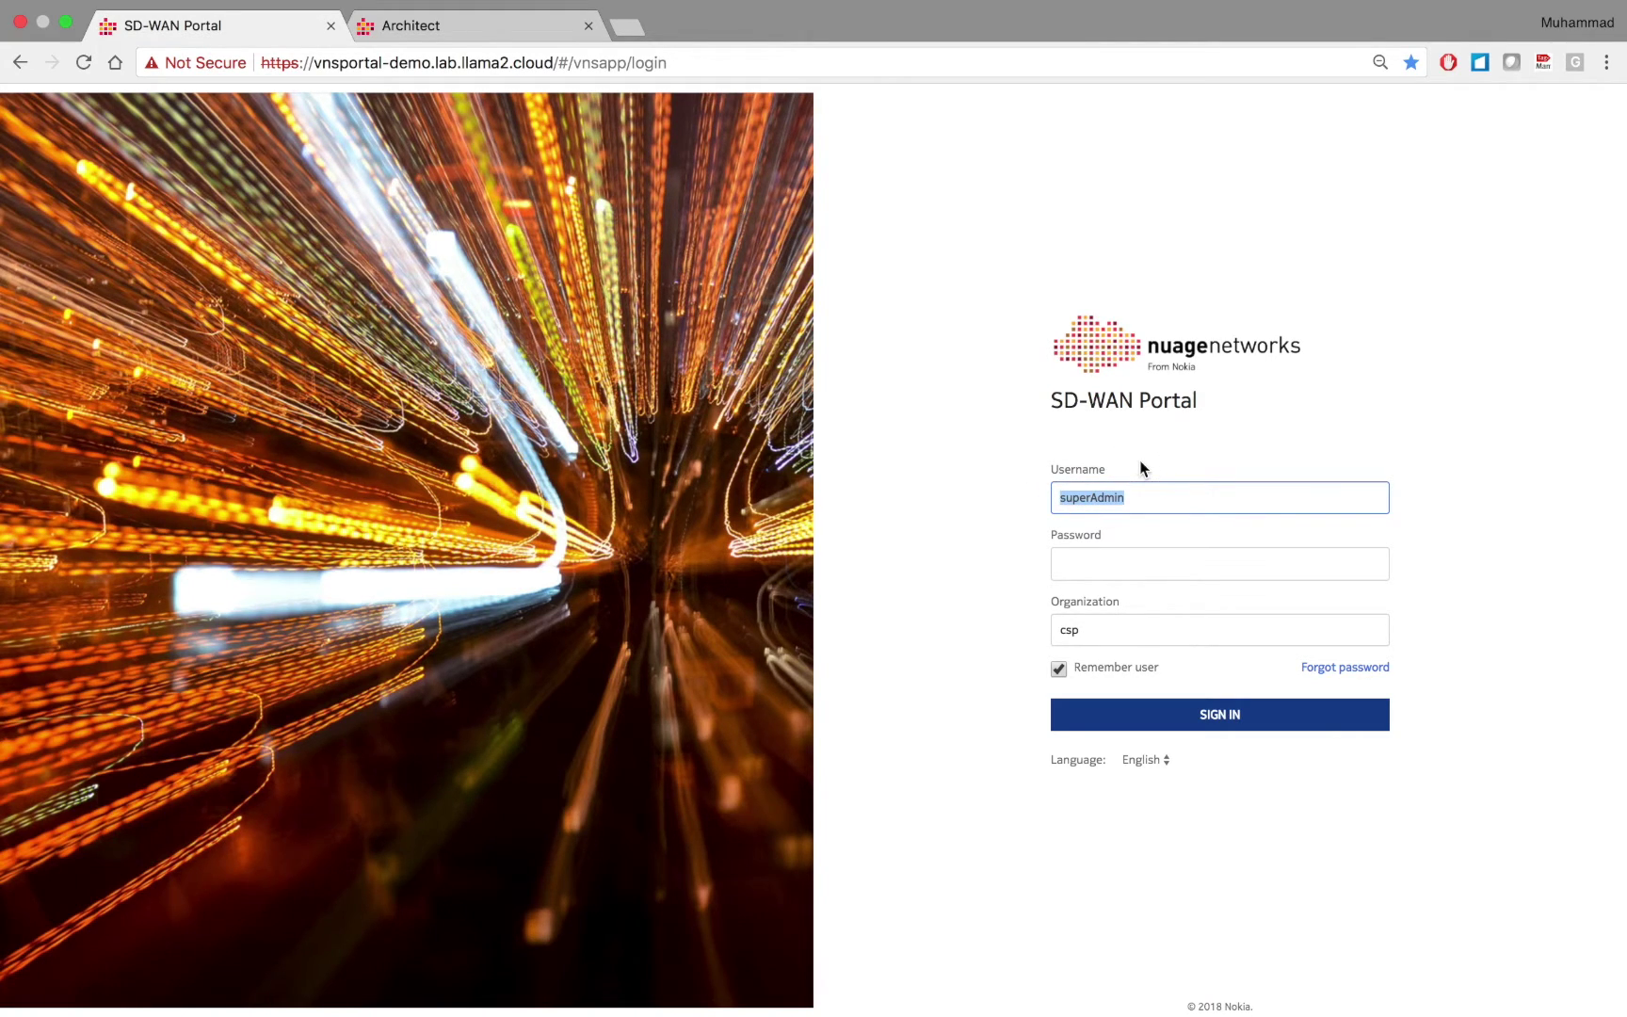
{"action": "left_click", "coordinate": [1106, 567]}
{"action": "type", "text": "••••••••"}
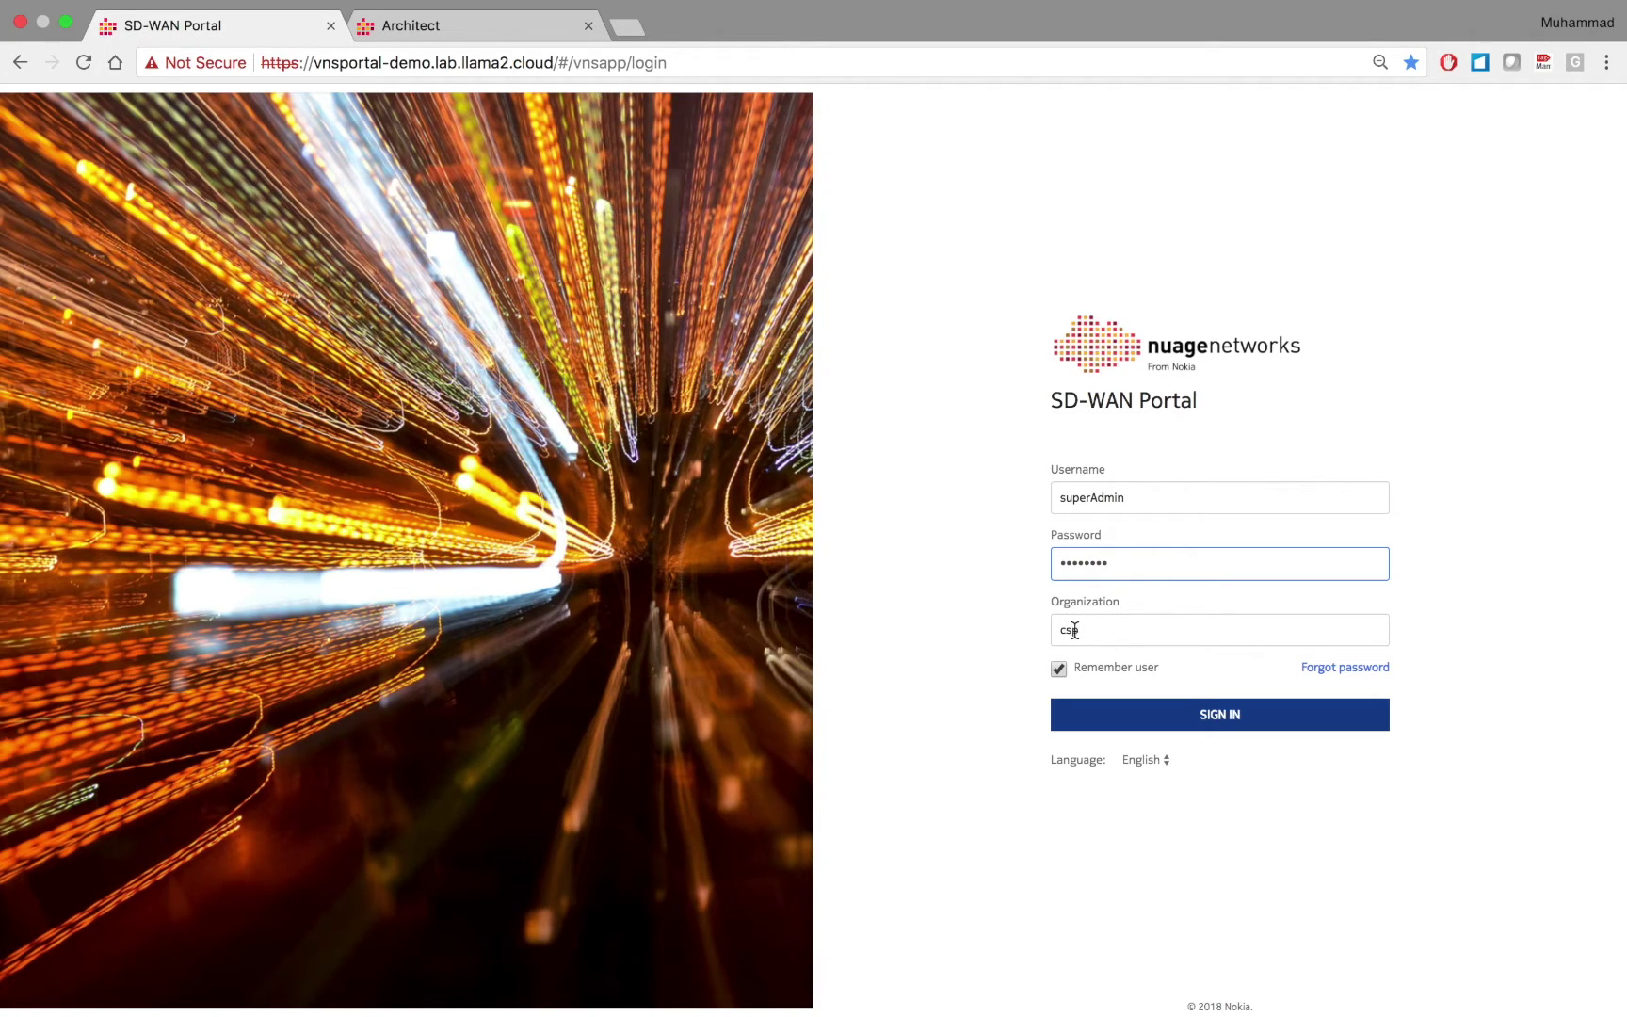
{"action": "left_click", "coordinate": [1221, 717]}
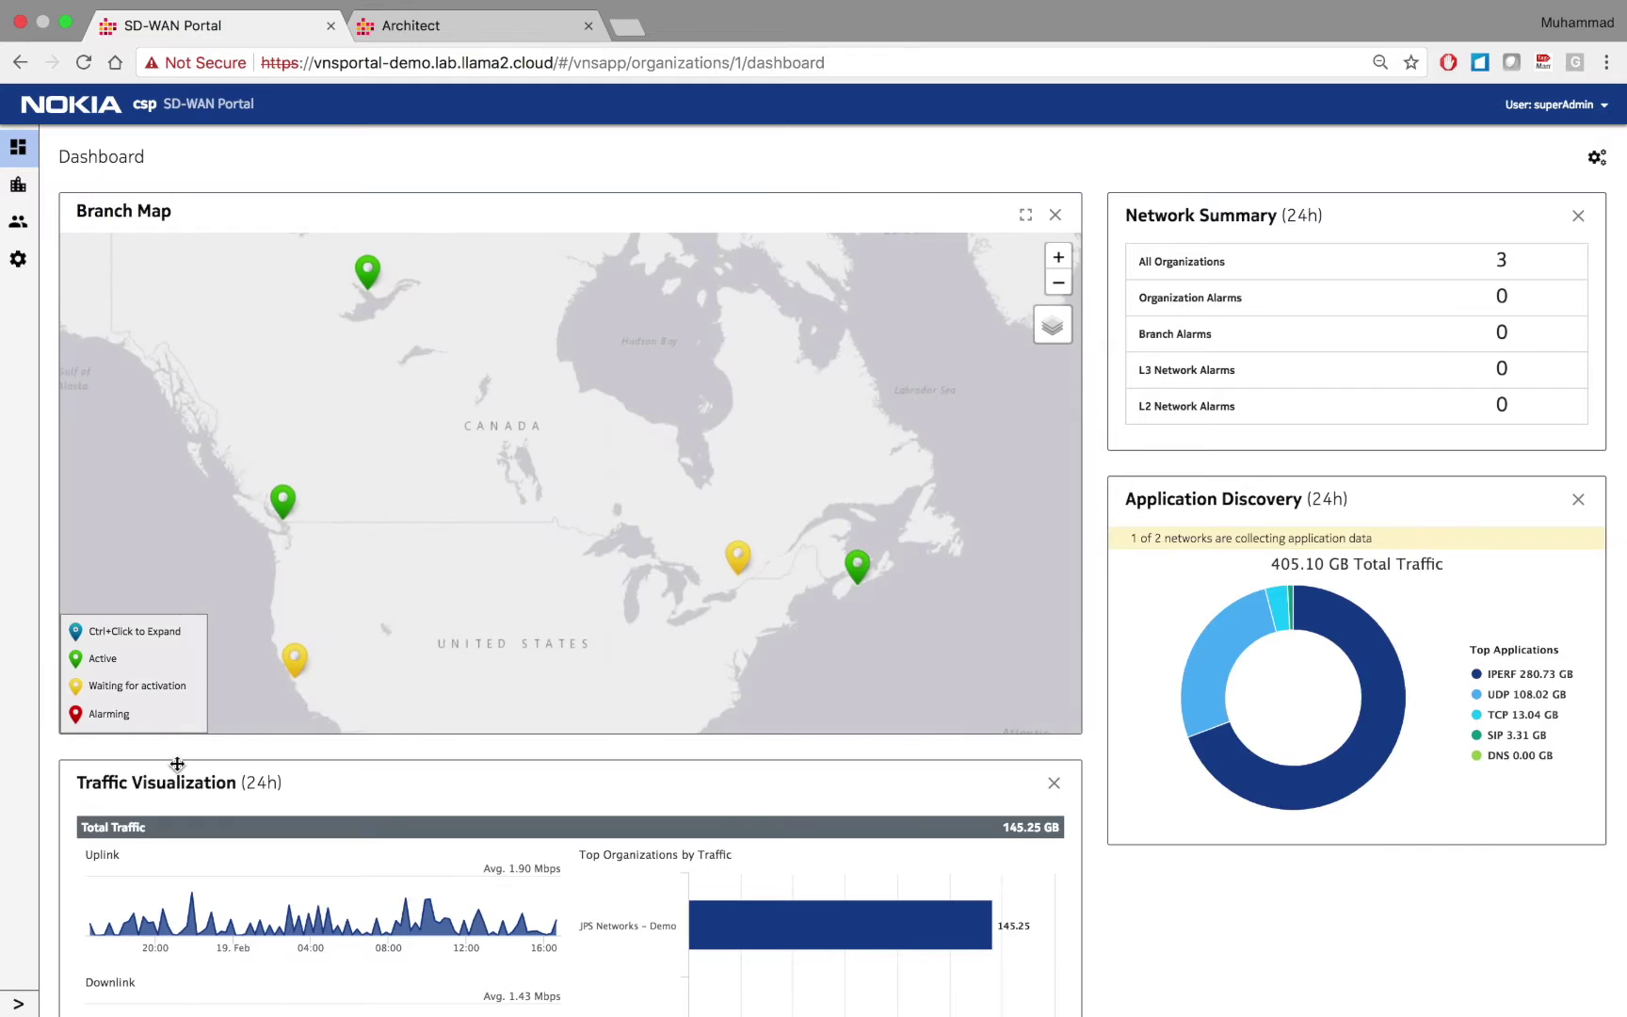
Go through Organizations to the Application SLA Profiles page showing Bronze, Gold and Silver.
{"action": "left_click", "coordinate": [17, 1007]}
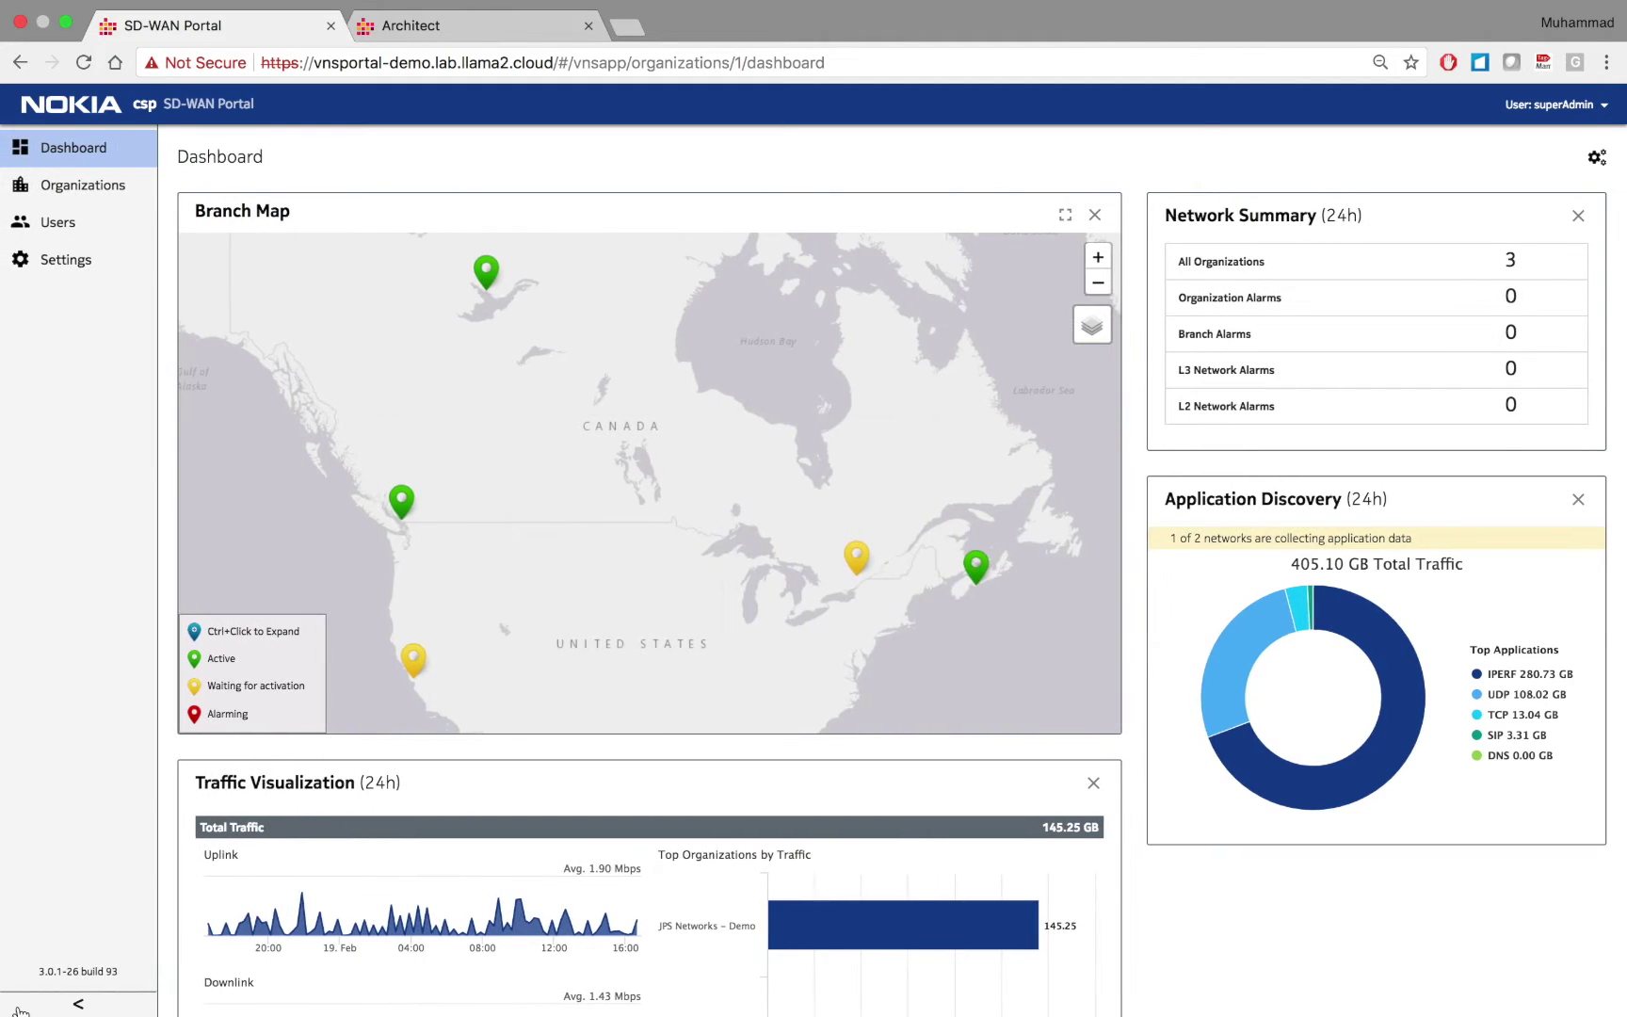
{"action": "left_click", "coordinate": [106, 193]}
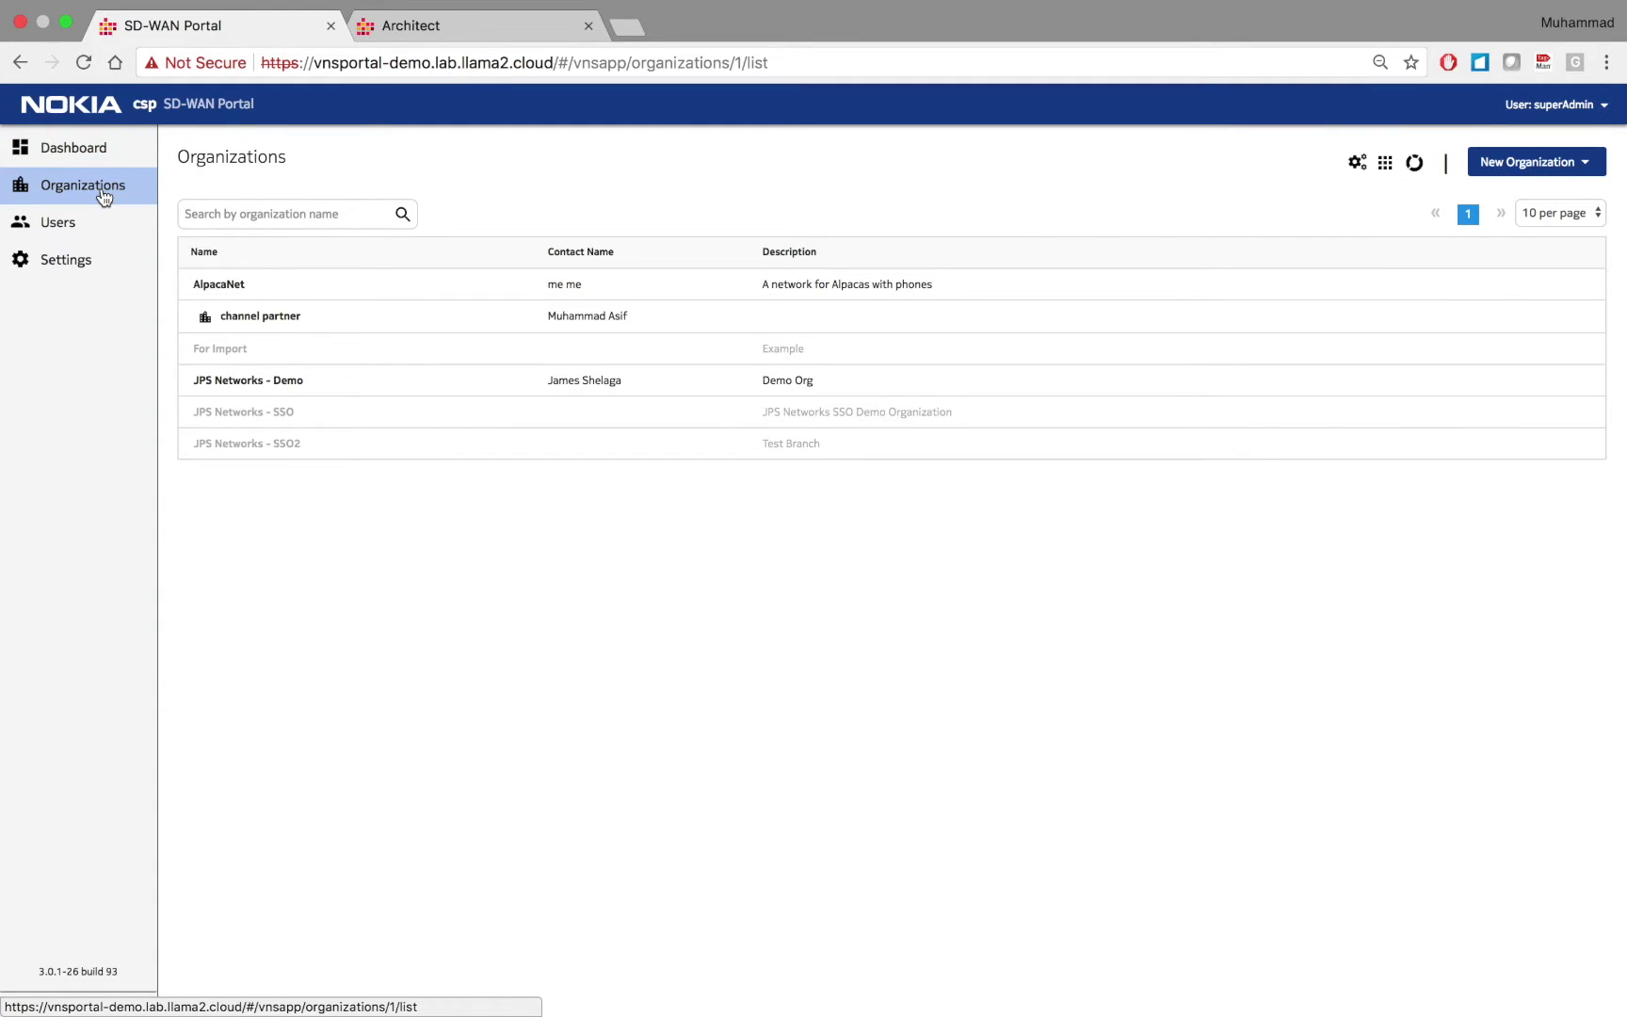
{"action": "left_click", "coordinate": [1414, 164]}
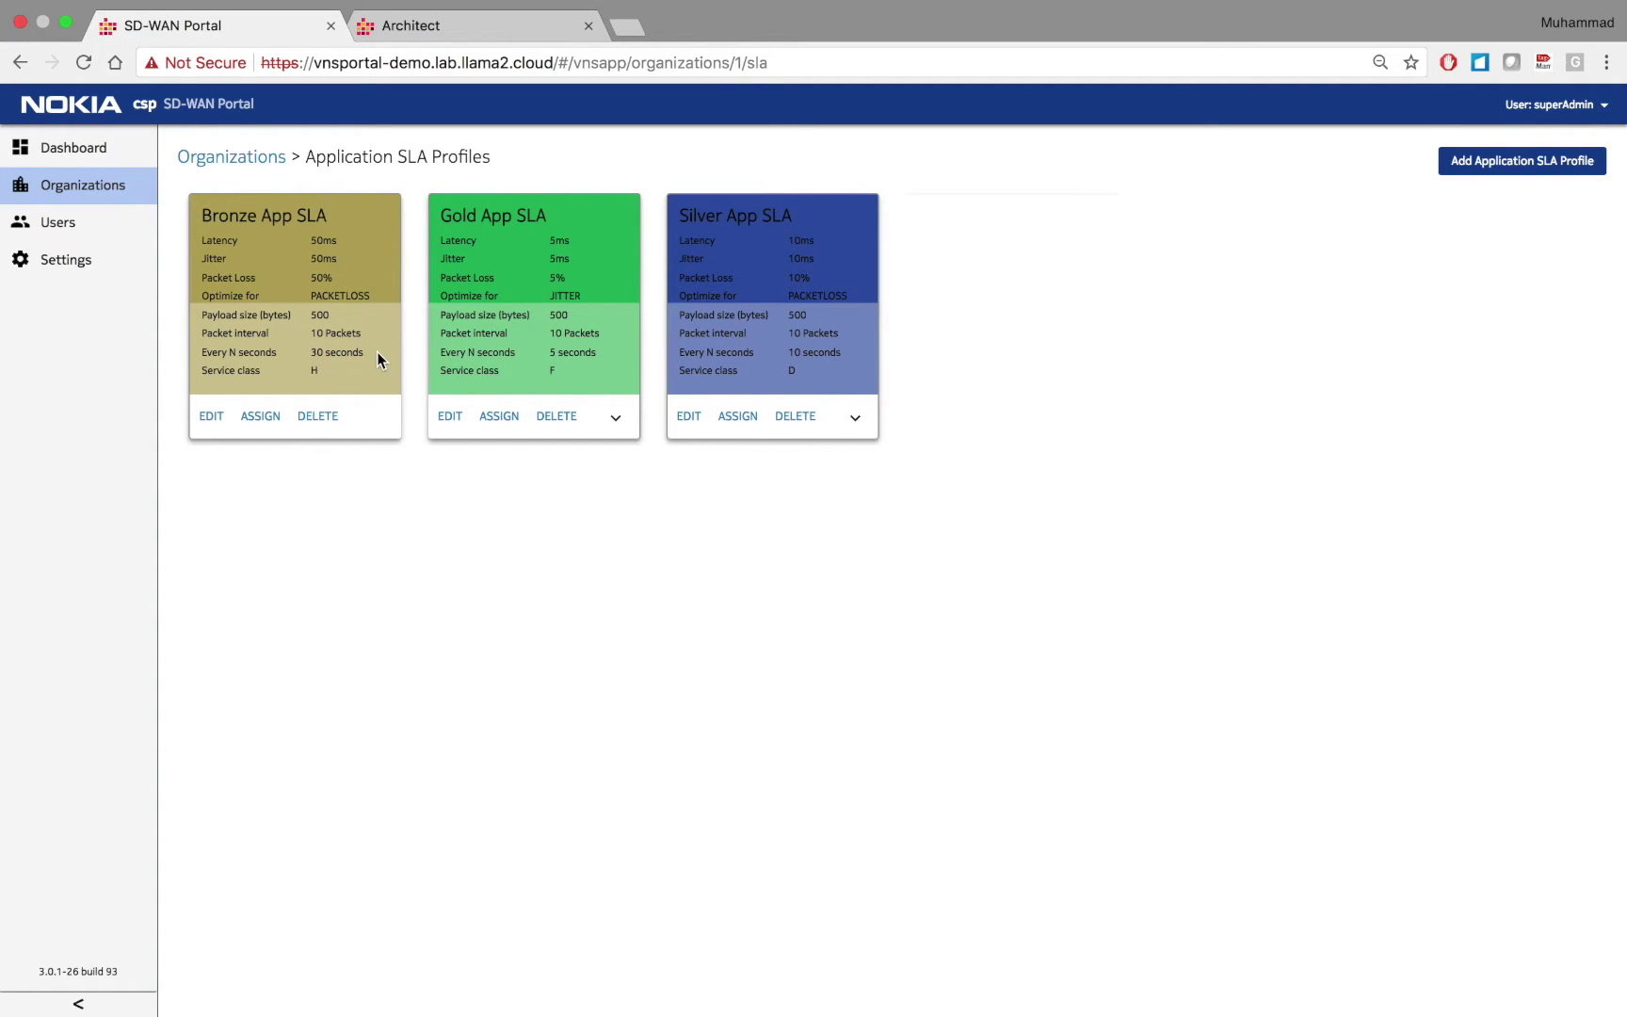
Review which organizations the Bronze, Gold and Silver SLA profiles are assigned to.
{"action": "left_click", "coordinate": [272, 421]}
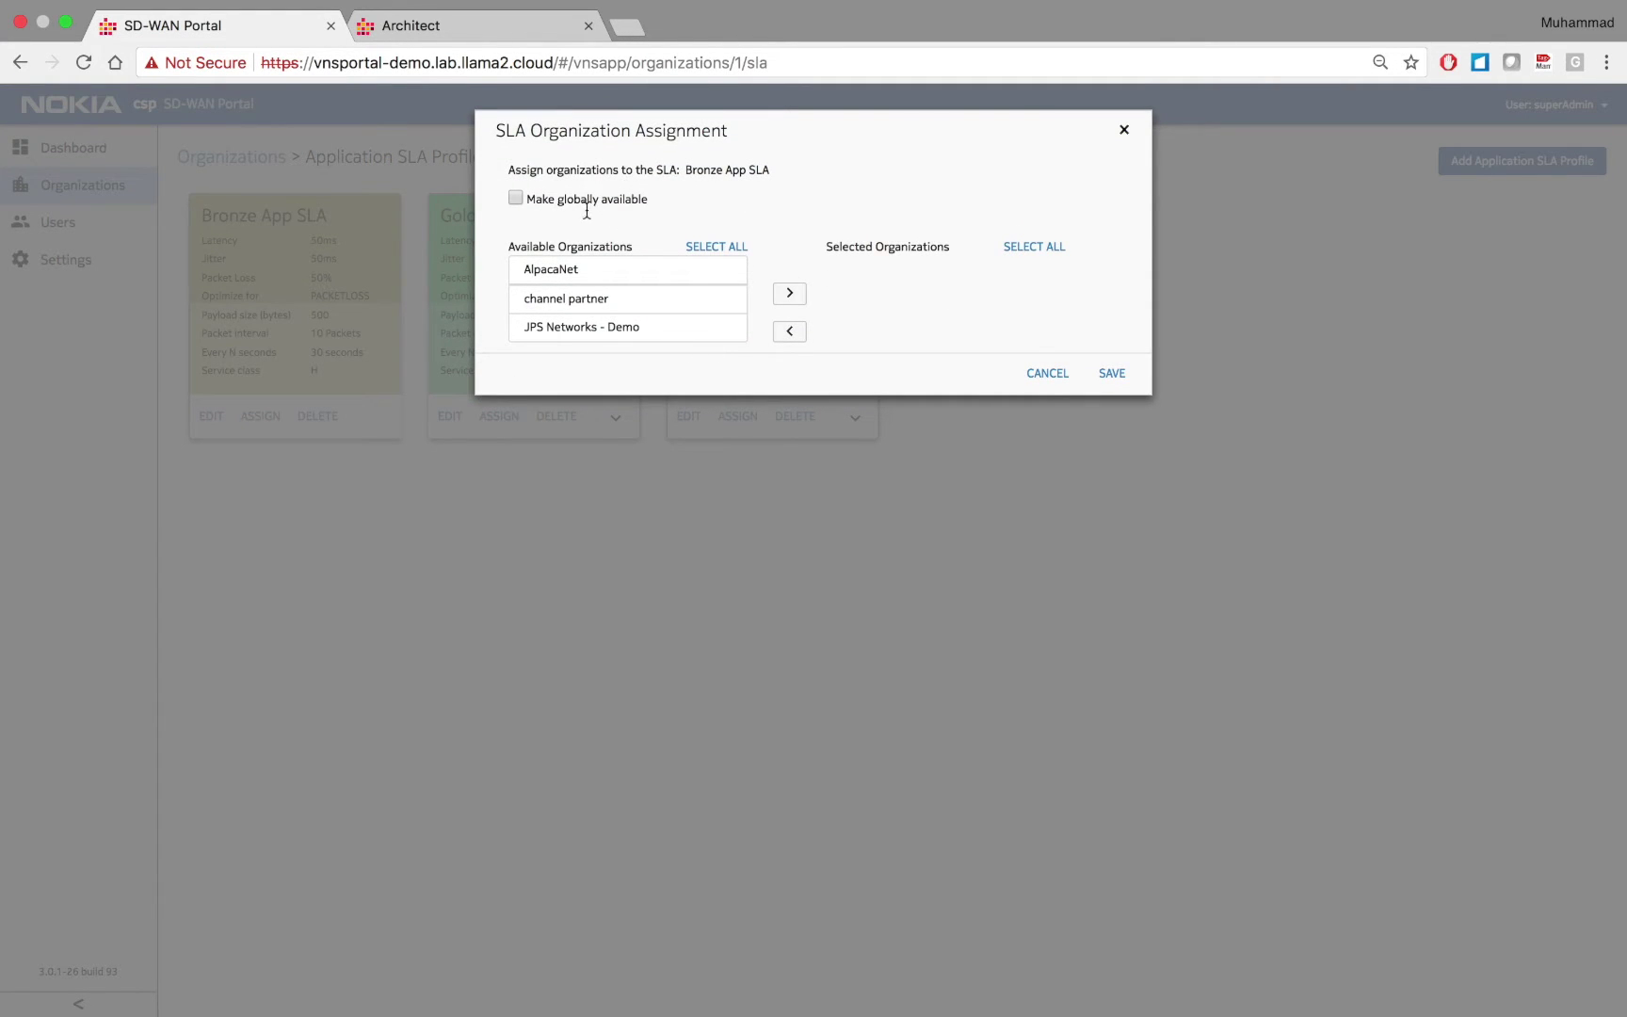
{"action": "left_click", "coordinate": [1053, 376]}
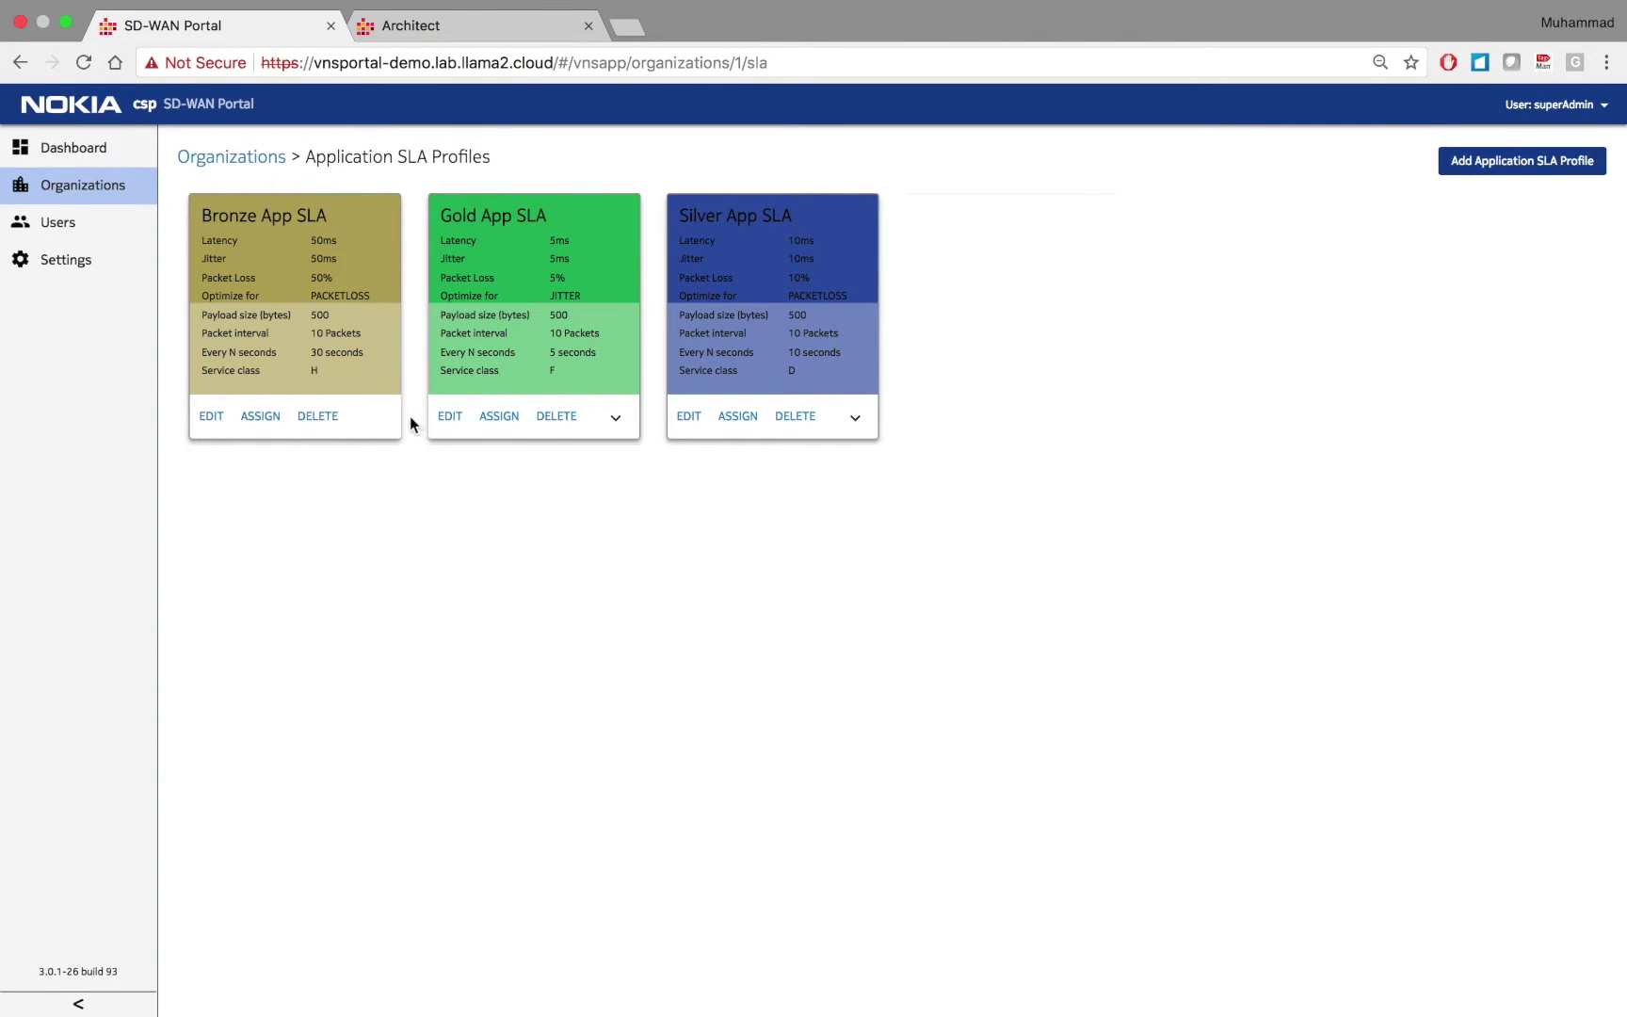
{"action": "left_click", "coordinate": [618, 420]}
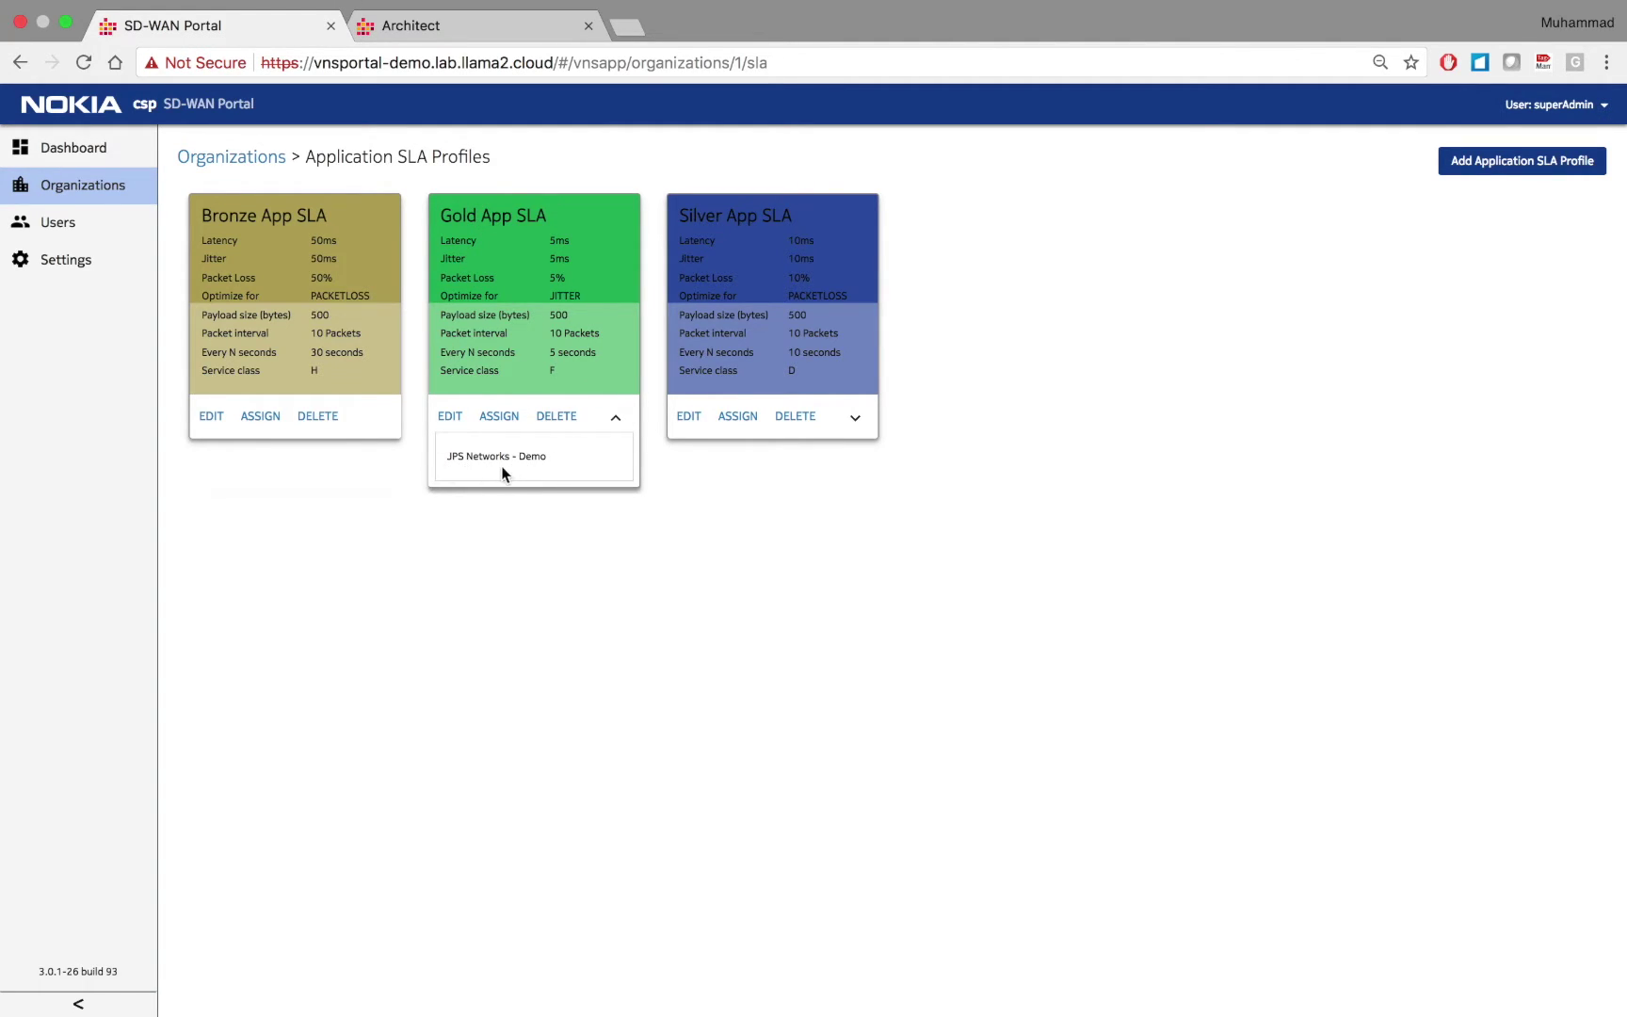
{"action": "left_click", "coordinate": [855, 417]}
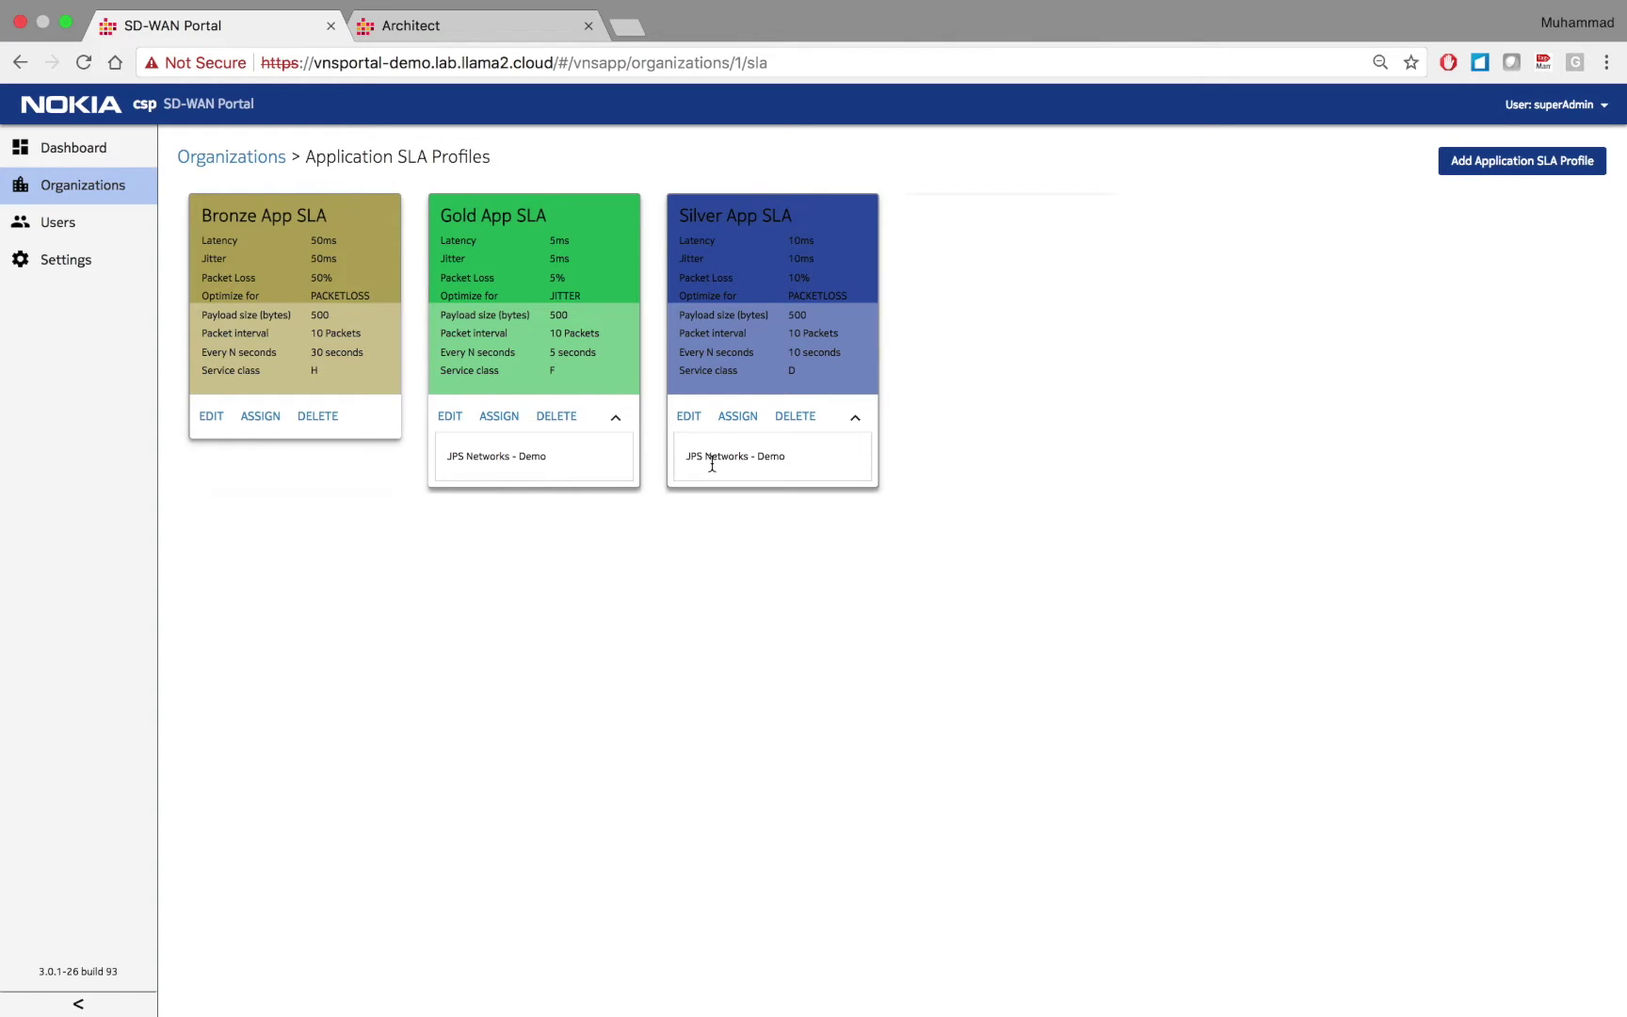
Make the Bronze App SLA globally available and confirm it covers All Organizations.
{"action": "left_click", "coordinate": [262, 419]}
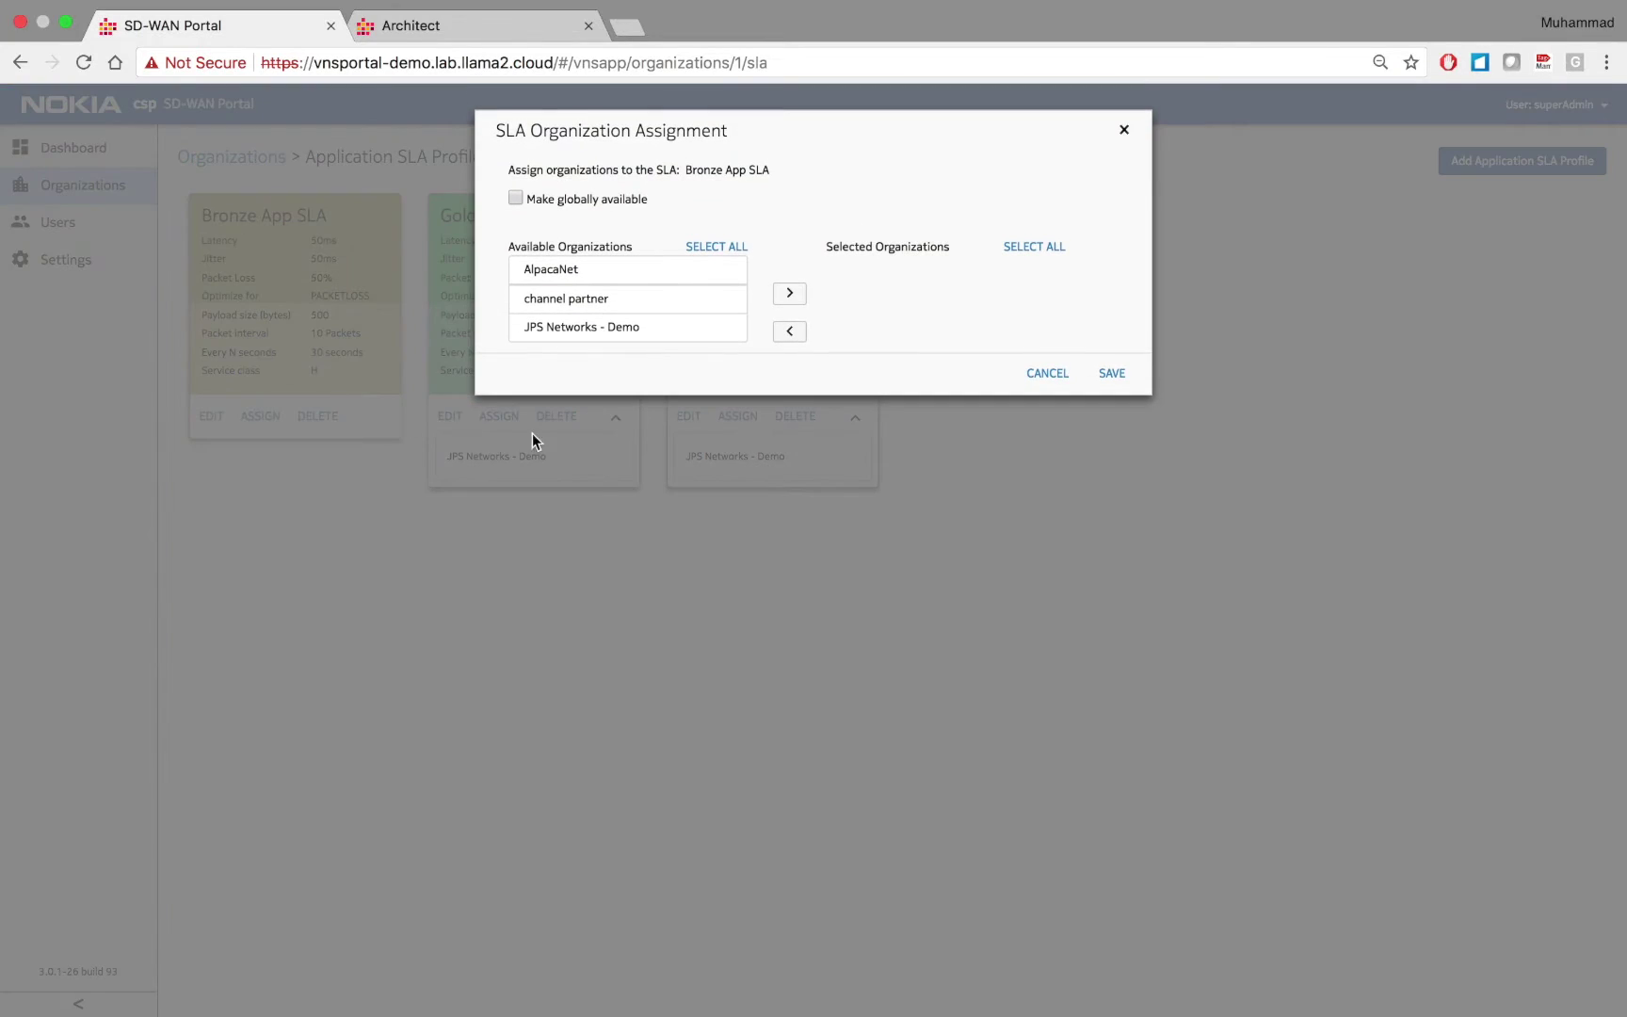
{"action": "left_click", "coordinate": [516, 199]}
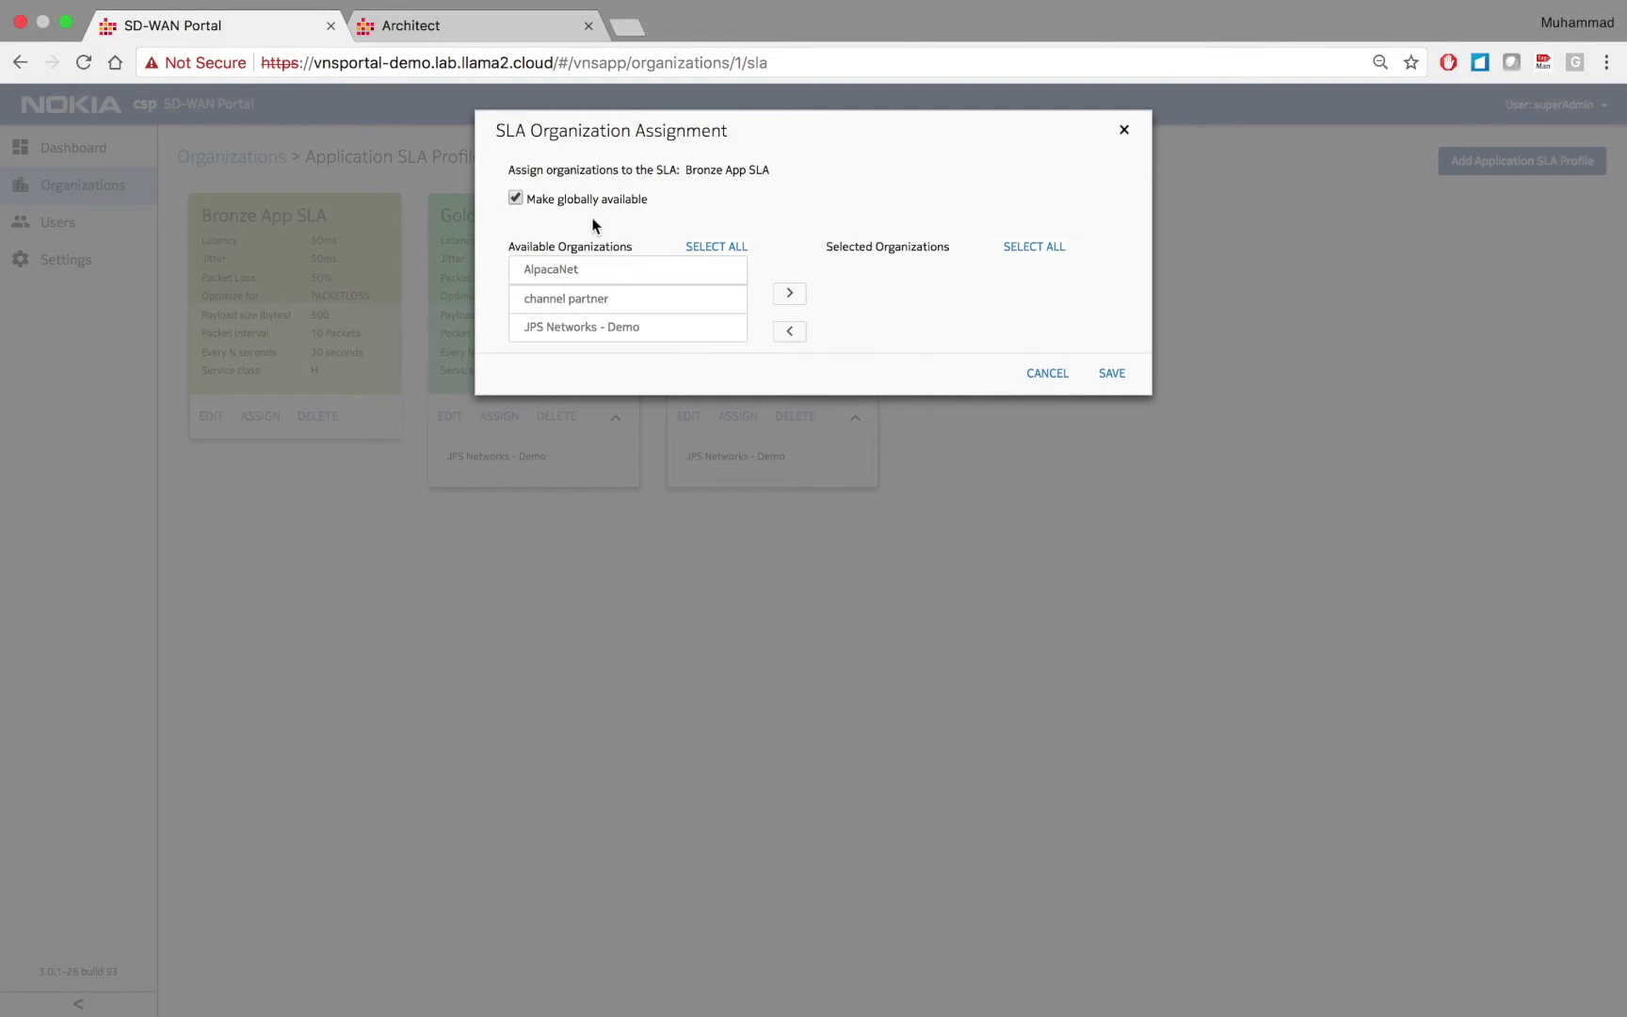
{"action": "left_click", "coordinate": [1111, 375]}
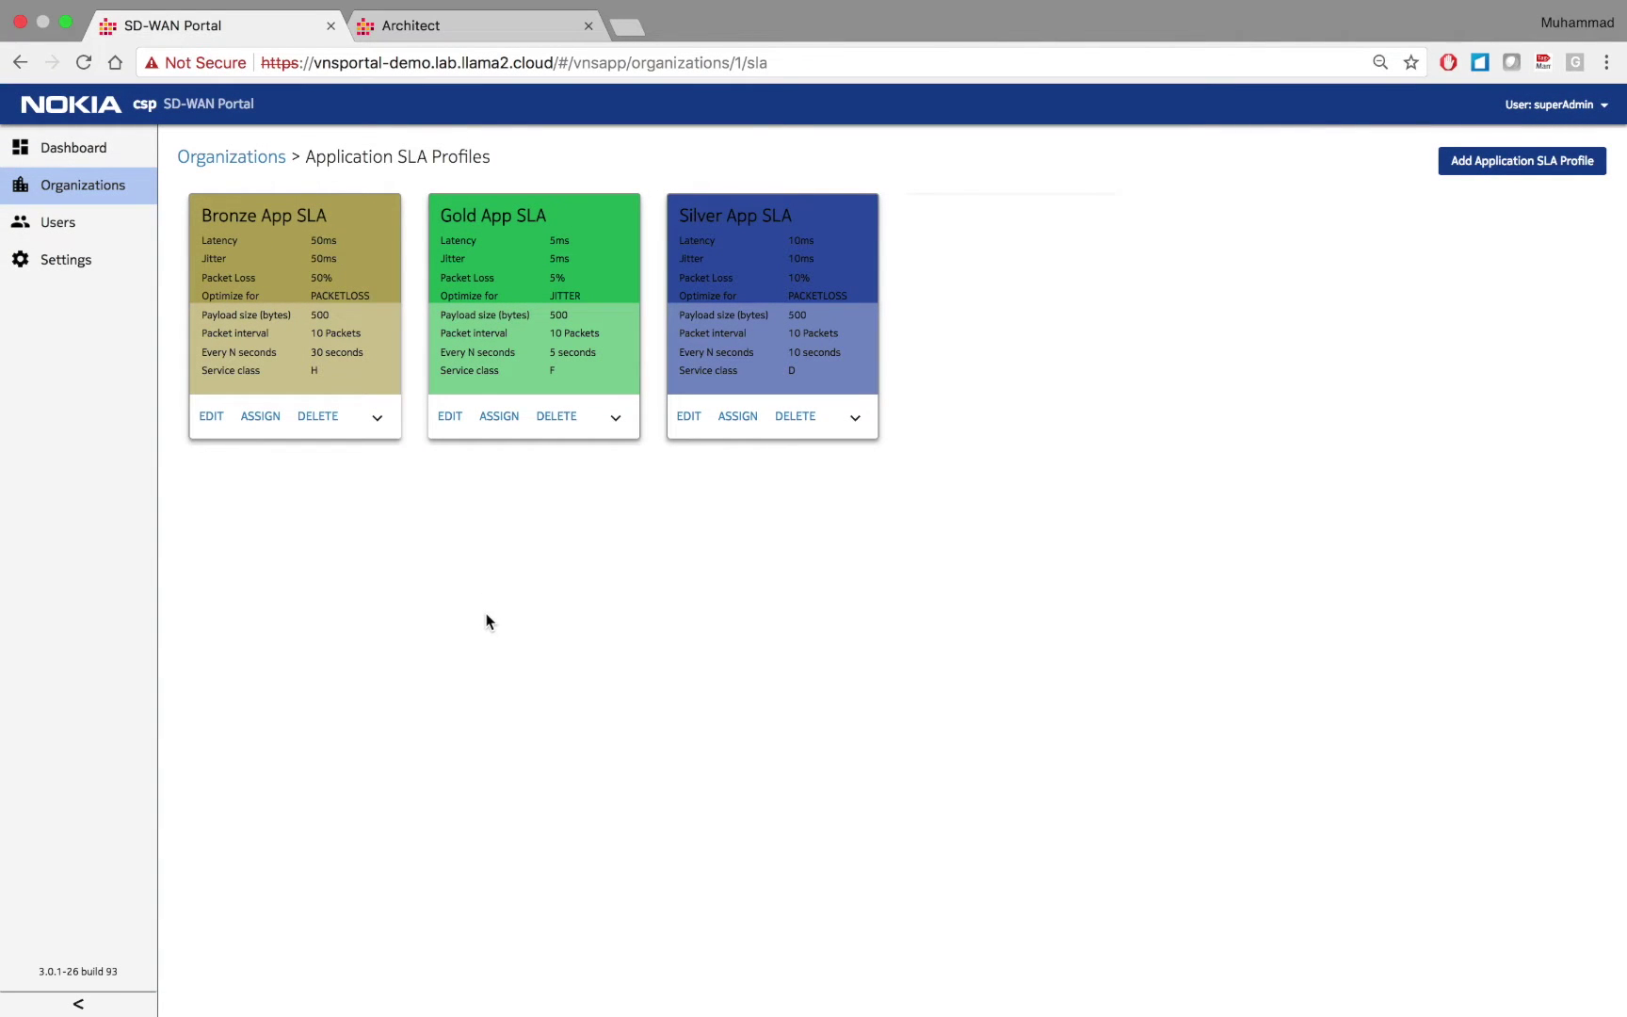
{"action": "left_click", "coordinate": [377, 419]}
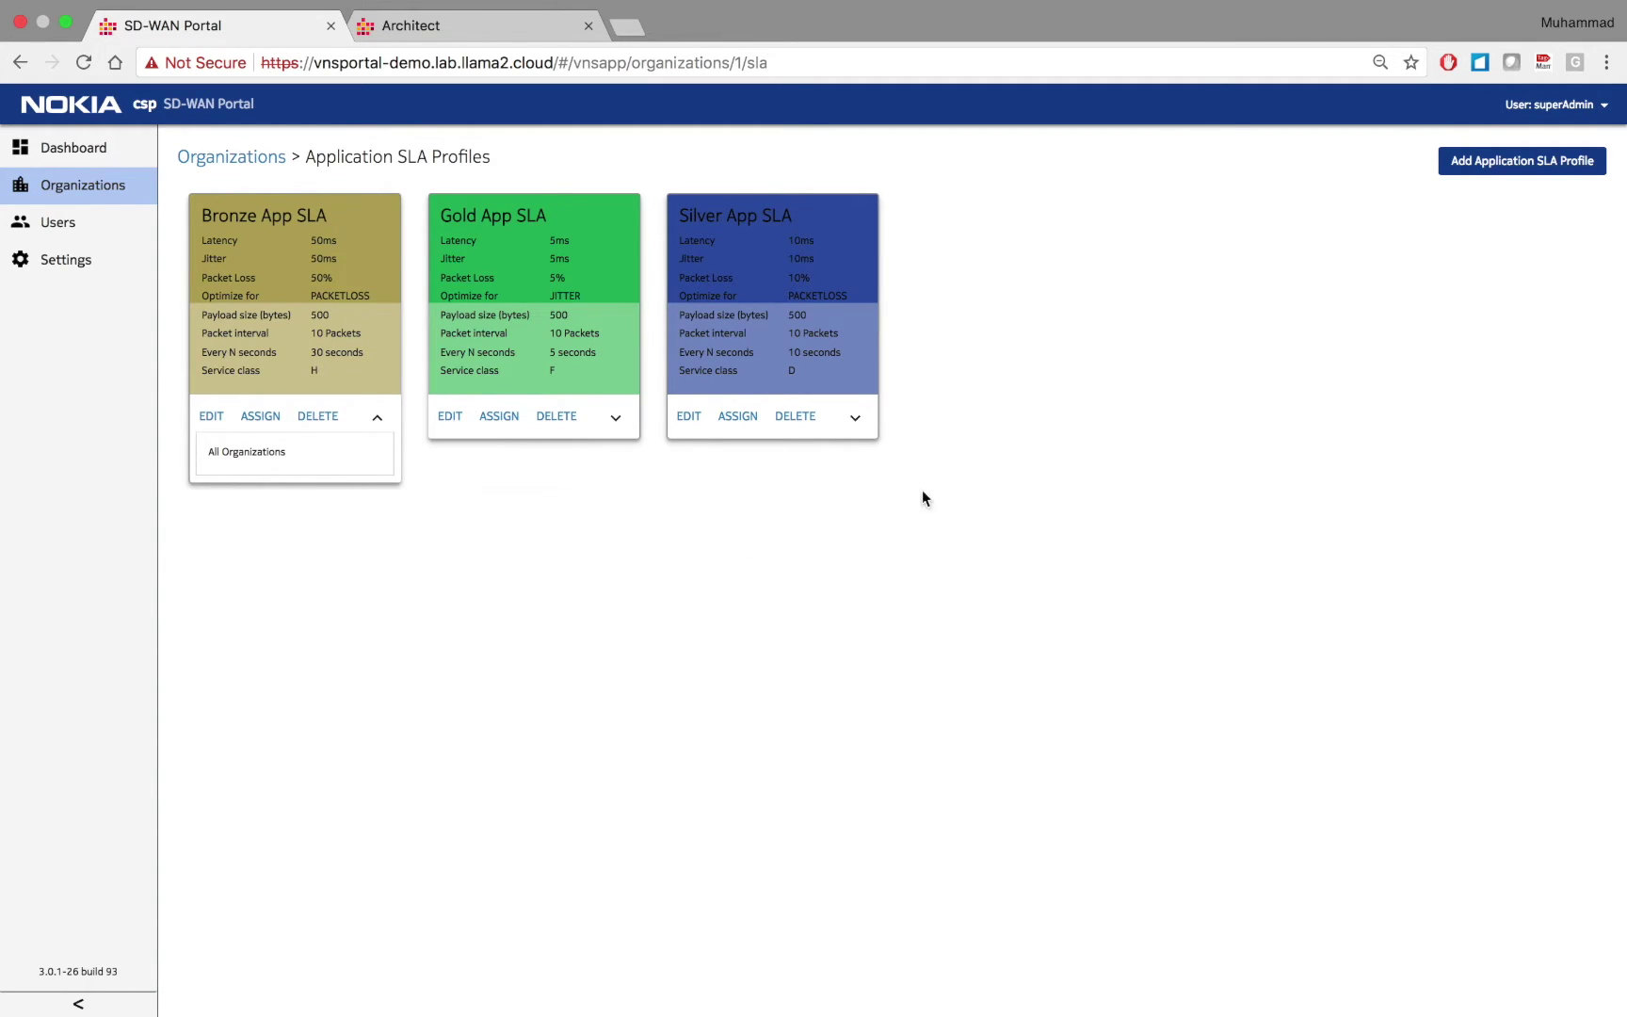
Start a new SLA profile named 'Temp SLA profile' with a yellow-green card colour.
{"action": "left_click", "coordinate": [1531, 175]}
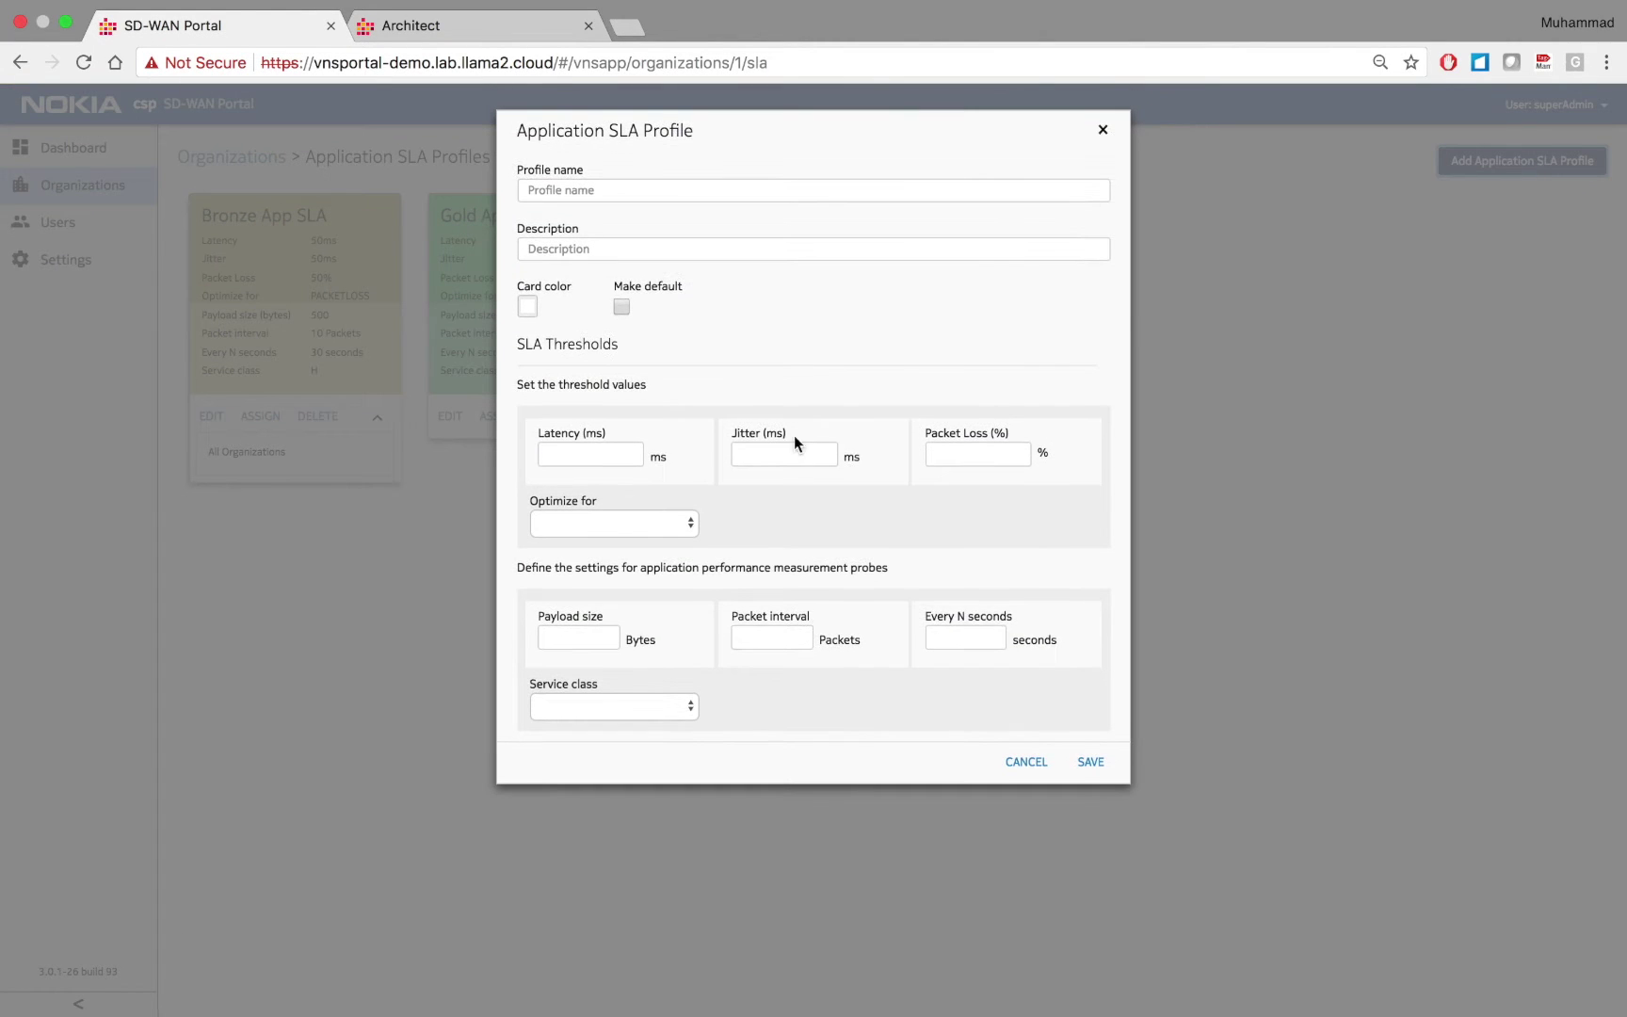
{"action": "left_click", "coordinate": [571, 190]}
{"action": "type", "text": "Temp SLA"}
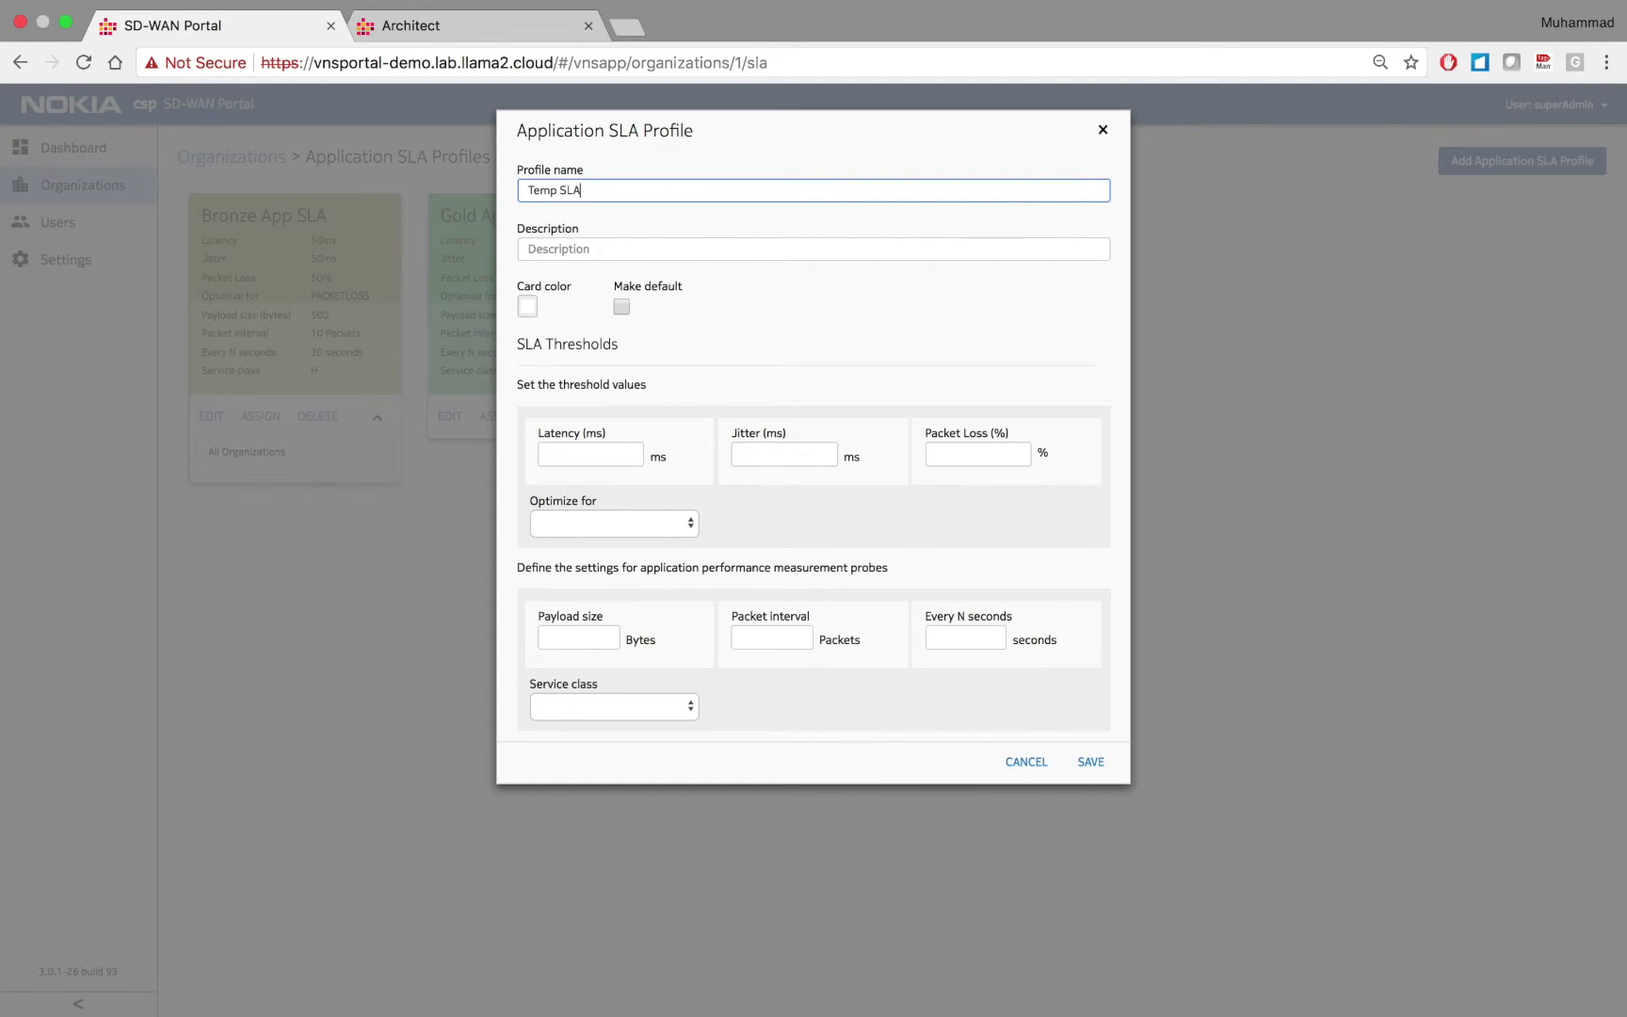
{"action": "type", "text": " profile"}
{"action": "left_click", "coordinate": [528, 306]}
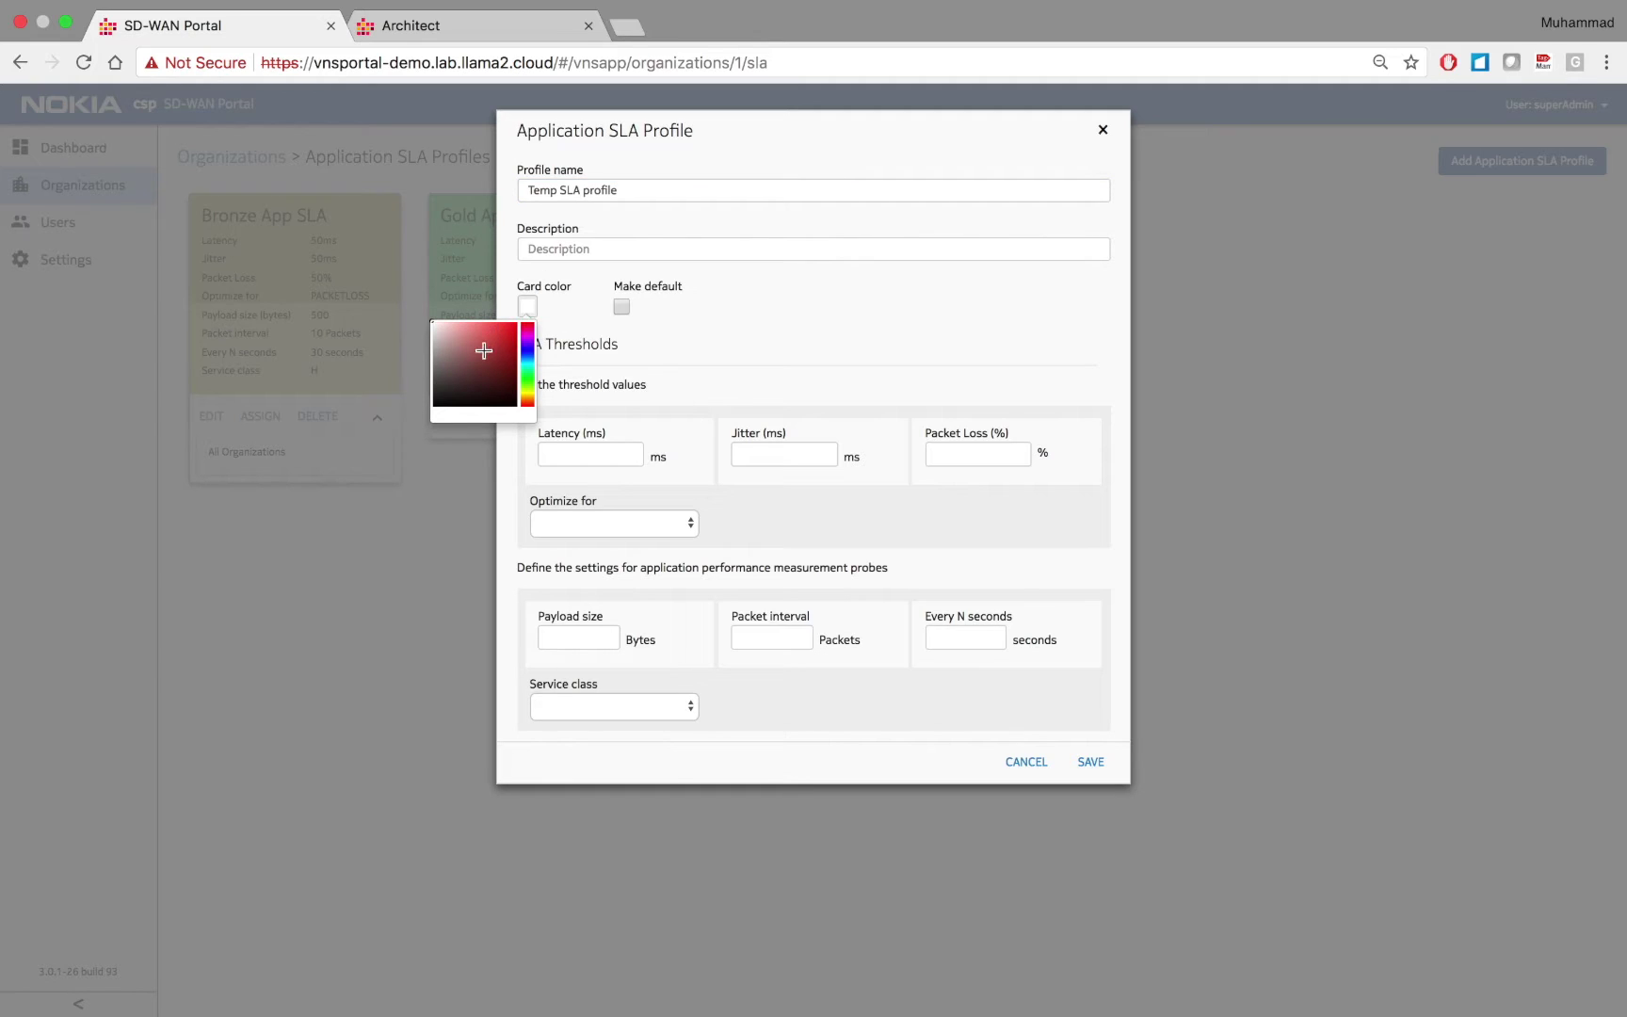
{"action": "left_click", "coordinate": [484, 341]}
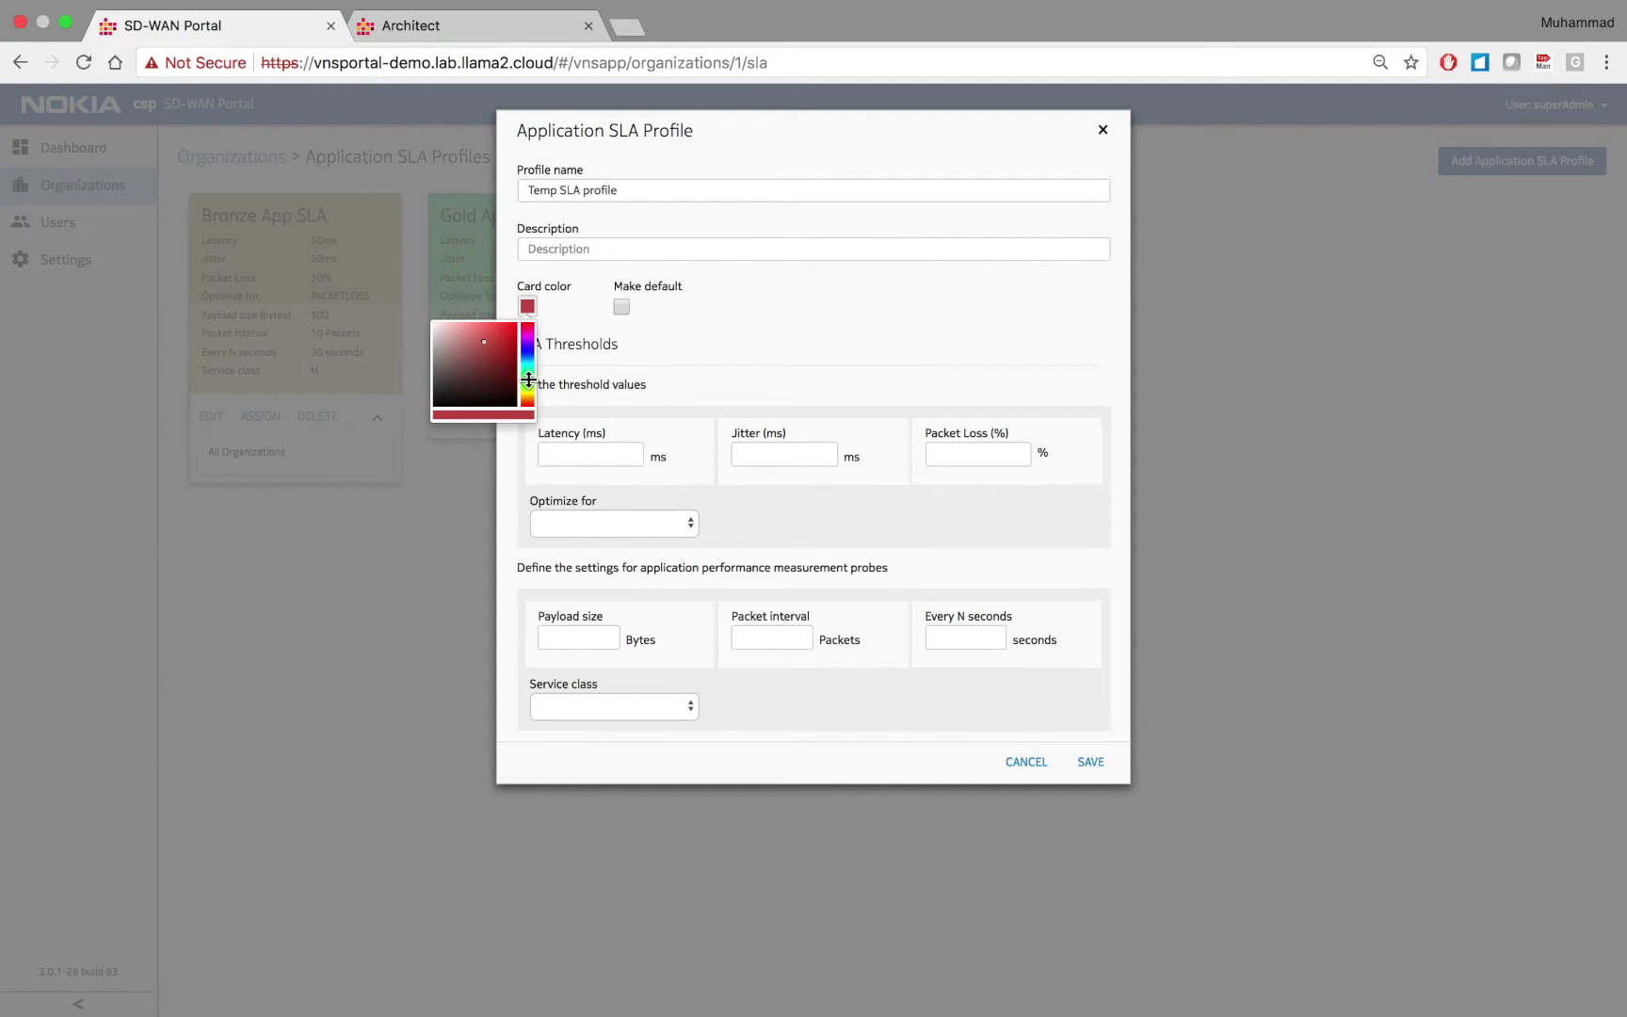
{"action": "left_click", "coordinate": [531, 397]}
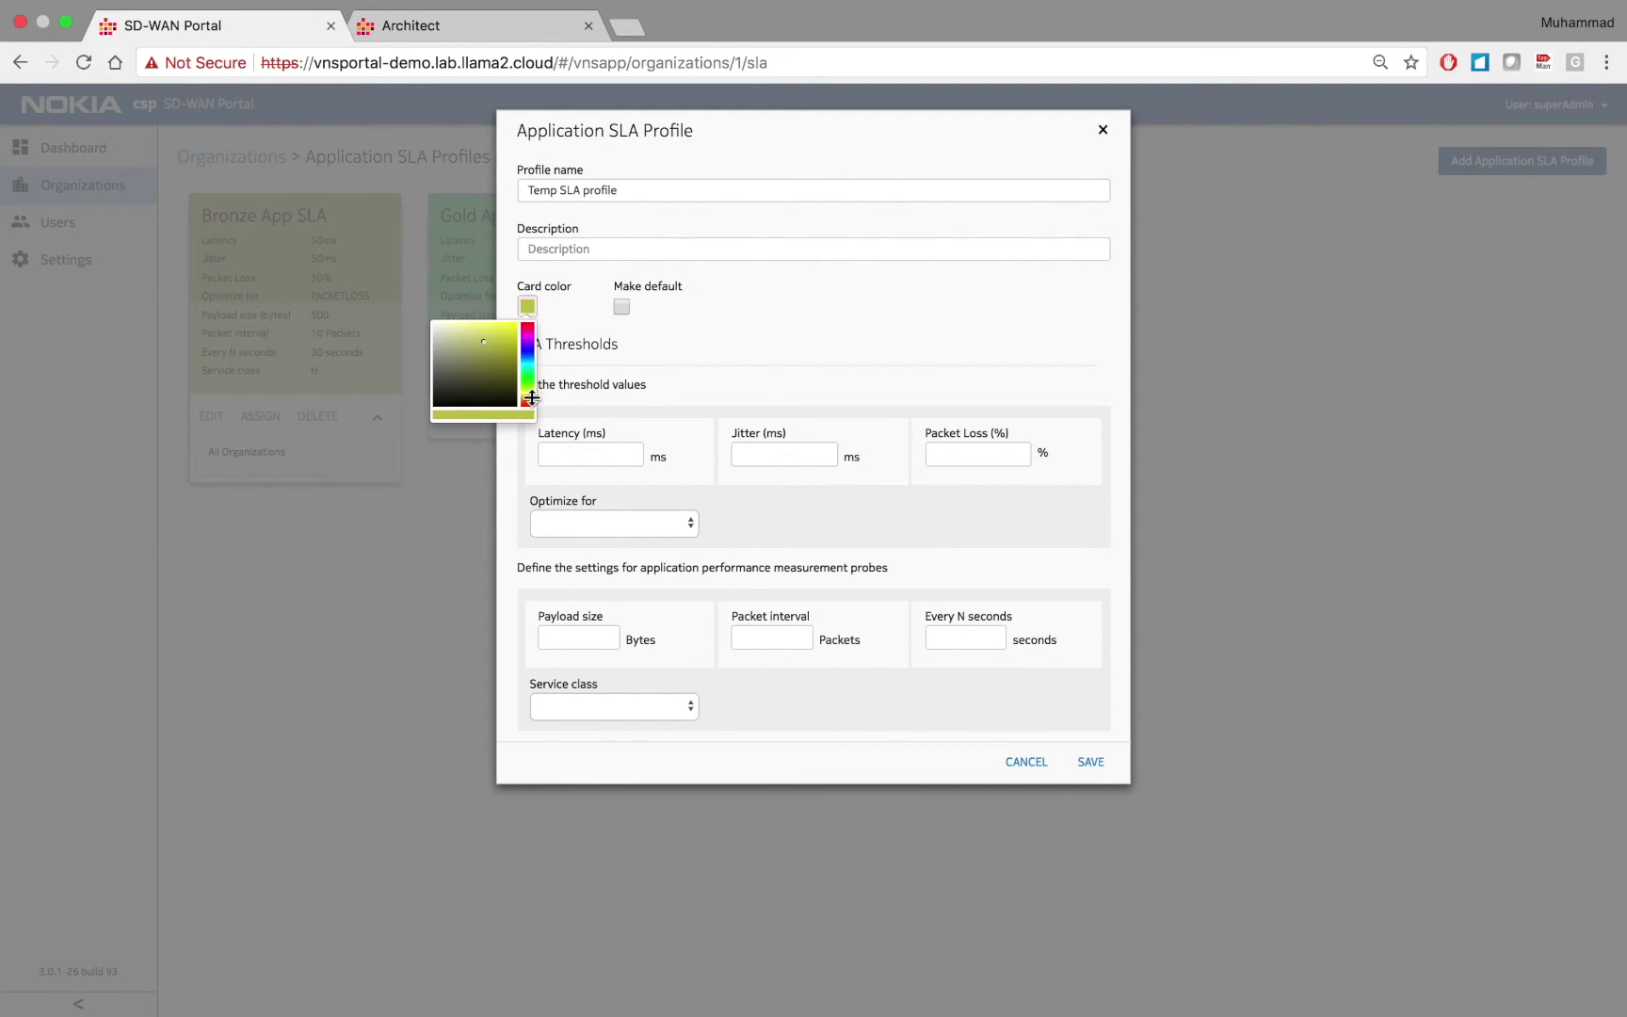
{"action": "left_click", "coordinate": [657, 335]}
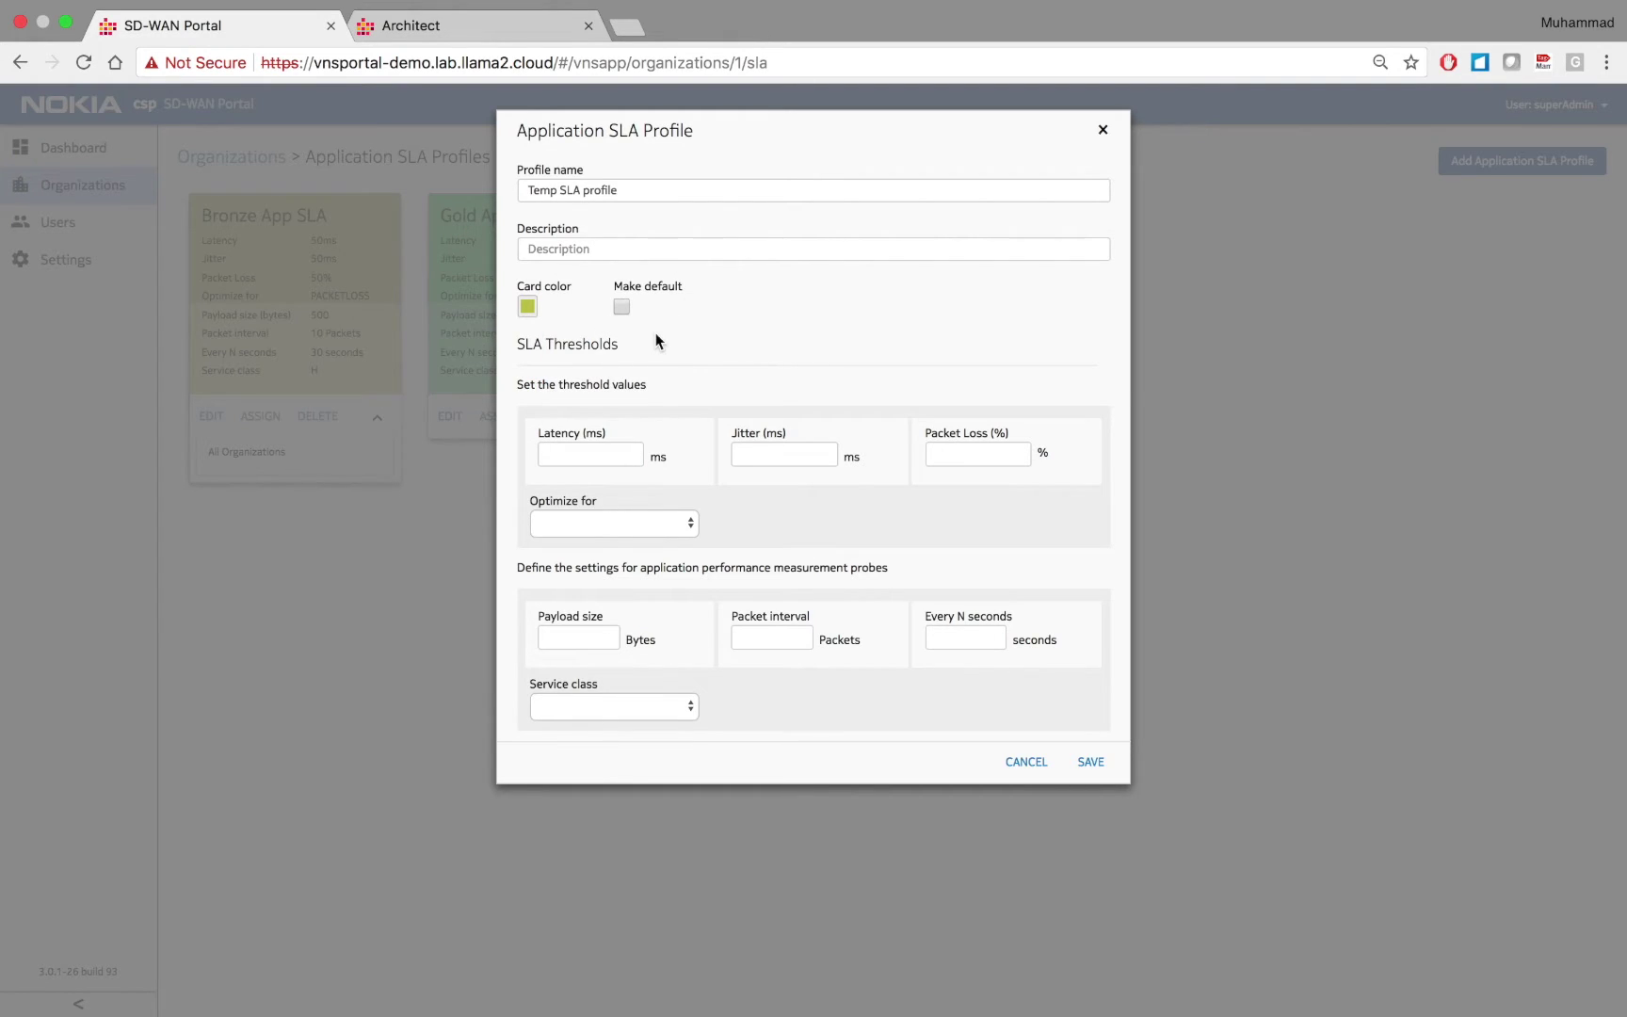
Set thresholds to 12 ms latency, 10 ms jitter, 12% loss, optimized for Latency.
{"action": "left_click", "coordinate": [579, 459]}
{"action": "type", "text": "12"}
{"action": "left_click", "coordinate": [734, 455]}
{"action": "type", "text": "10"}
{"action": "left_click", "coordinate": [759, 482]}
{"action": "left_click", "coordinate": [963, 452]}
{"action": "type", "text": "1"}
{"action": "left_click", "coordinate": [945, 484]}
{"action": "left_click", "coordinate": [635, 527]}
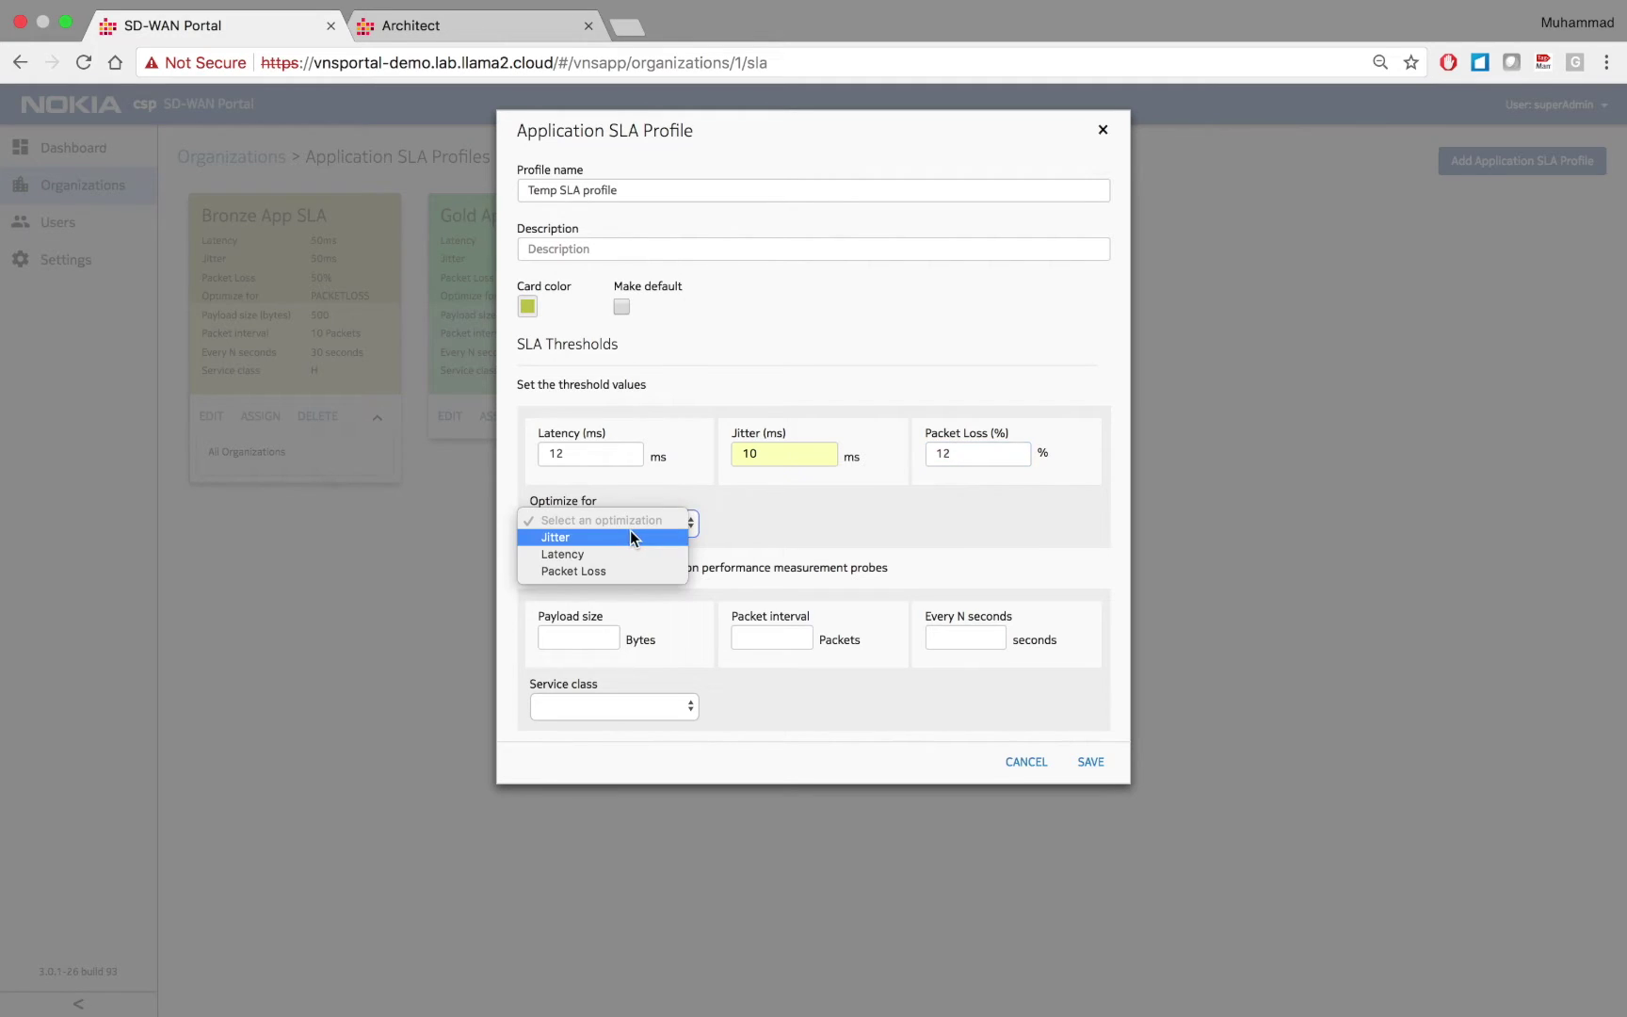
{"action": "left_click", "coordinate": [618, 553]}
Set probe payload 500, interval 10, frequency 5 seconds, service class D, and save.
{"action": "left_click", "coordinate": [579, 628]}
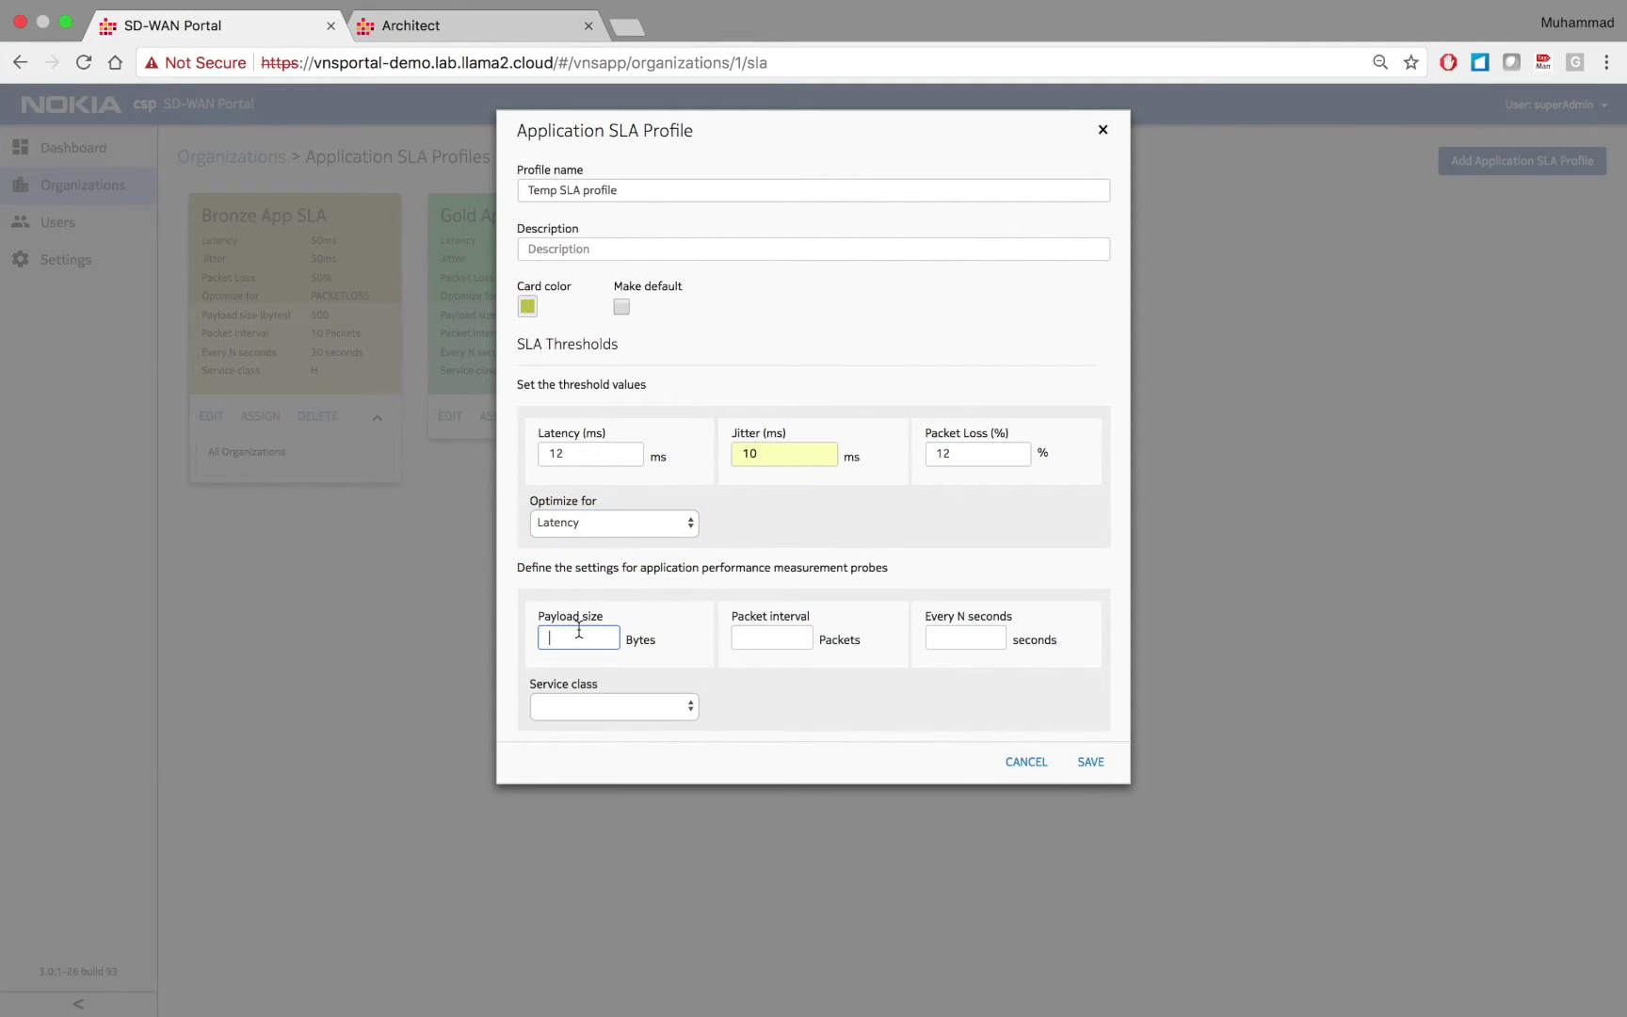
{"action": "type", "text": "500"}
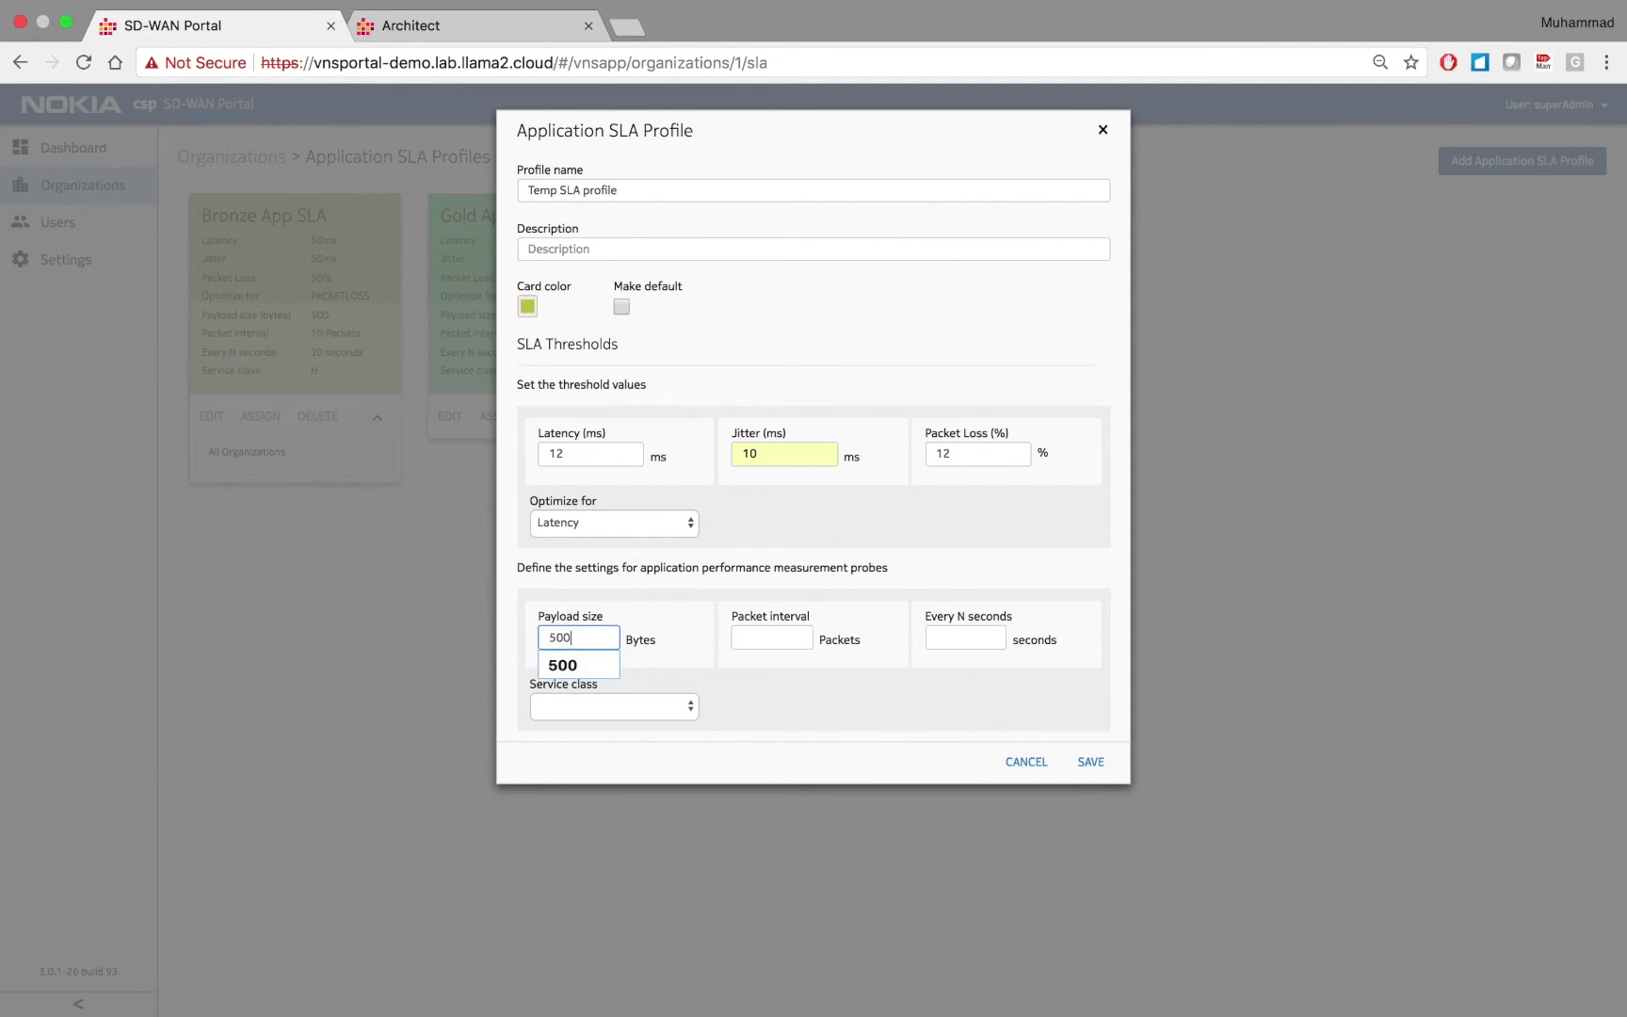
{"action": "left_click", "coordinate": [789, 638]}
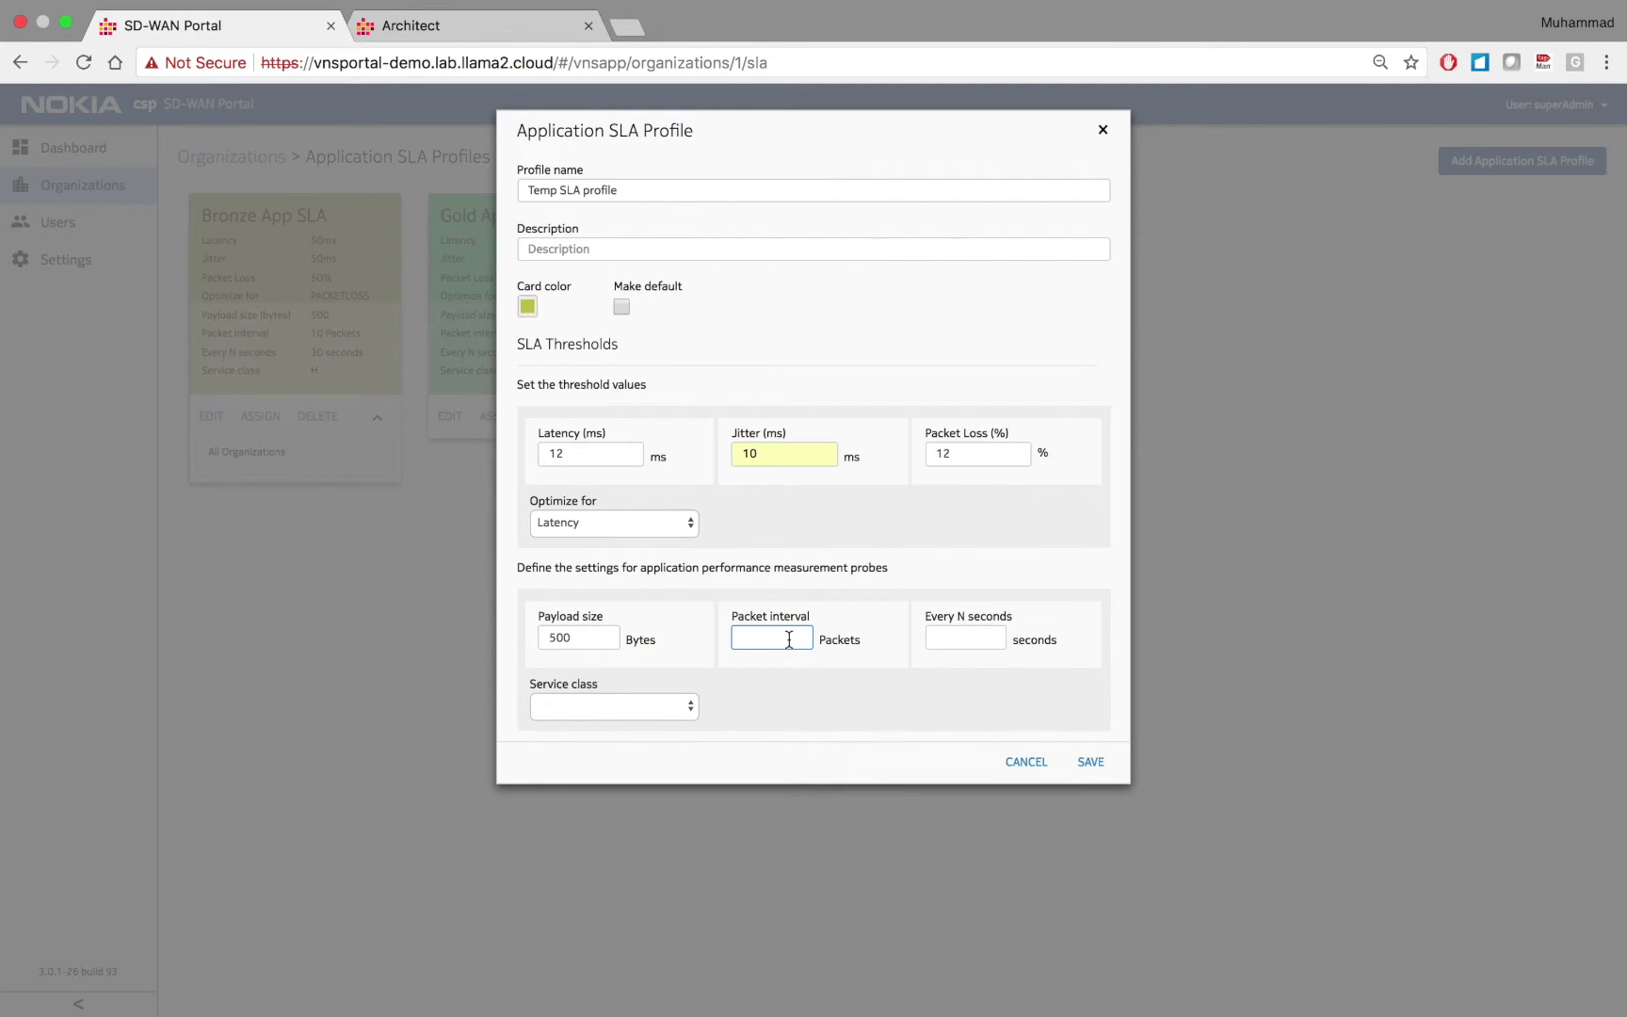
{"action": "type", "text": "10"}
{"action": "left_click", "coordinate": [961, 640]}
{"action": "type", "text": "5"}
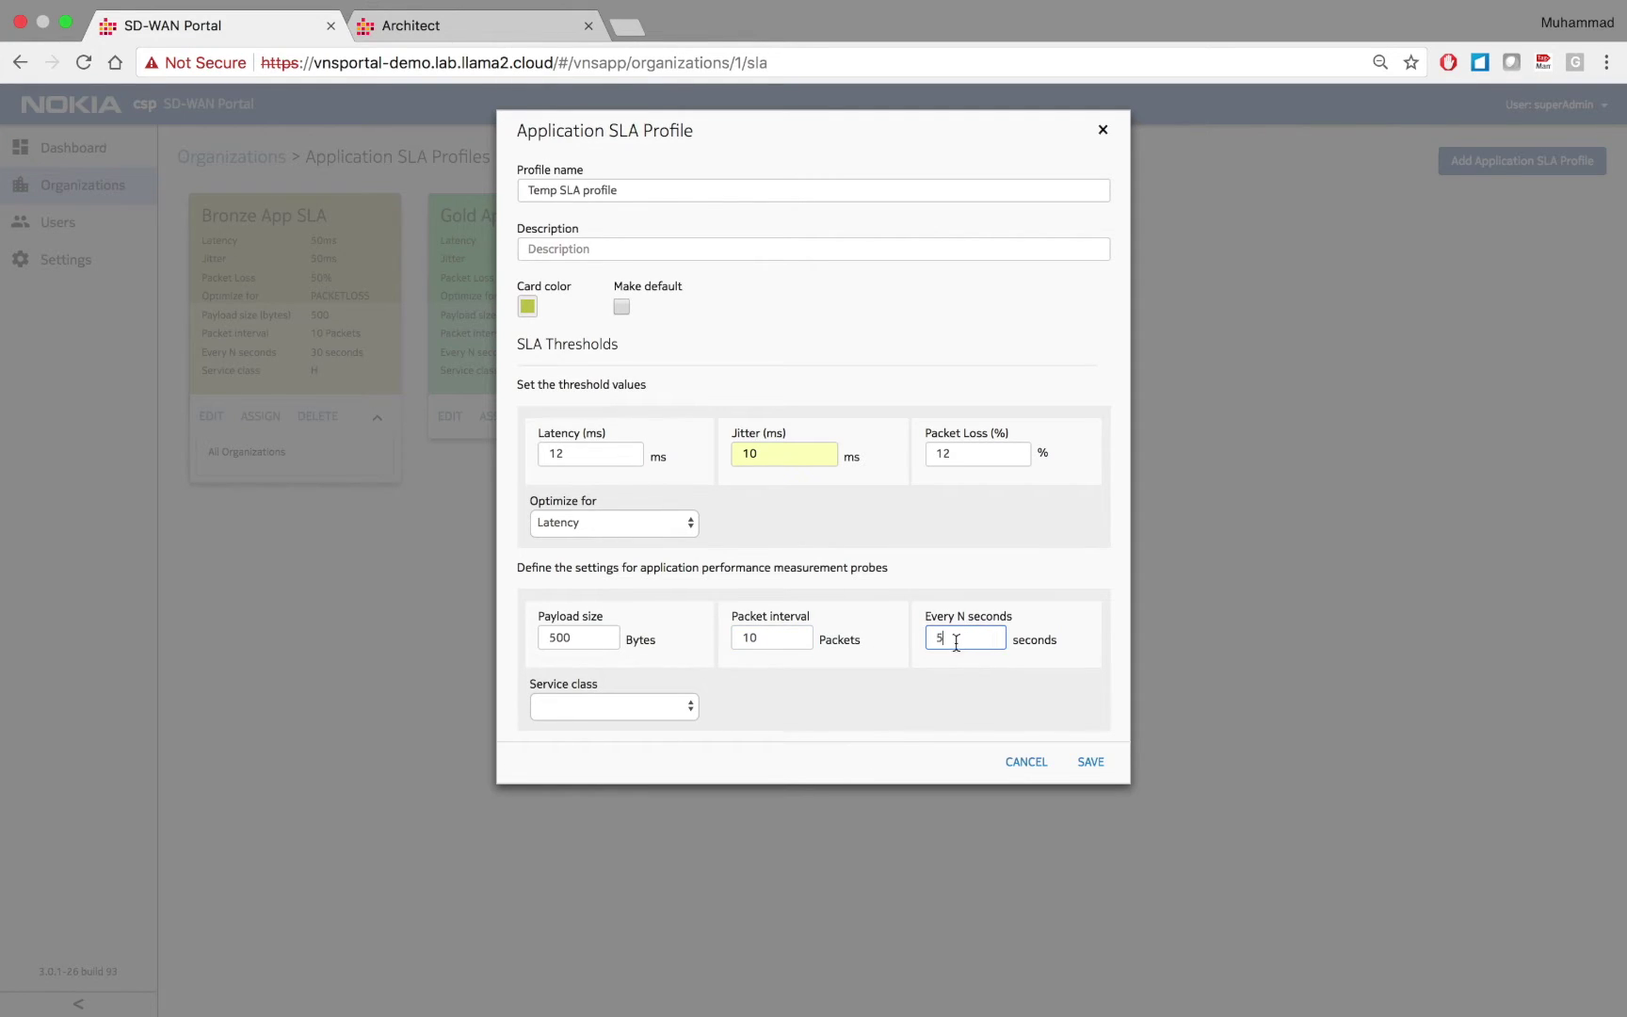
{"action": "left_click", "coordinate": [636, 715]}
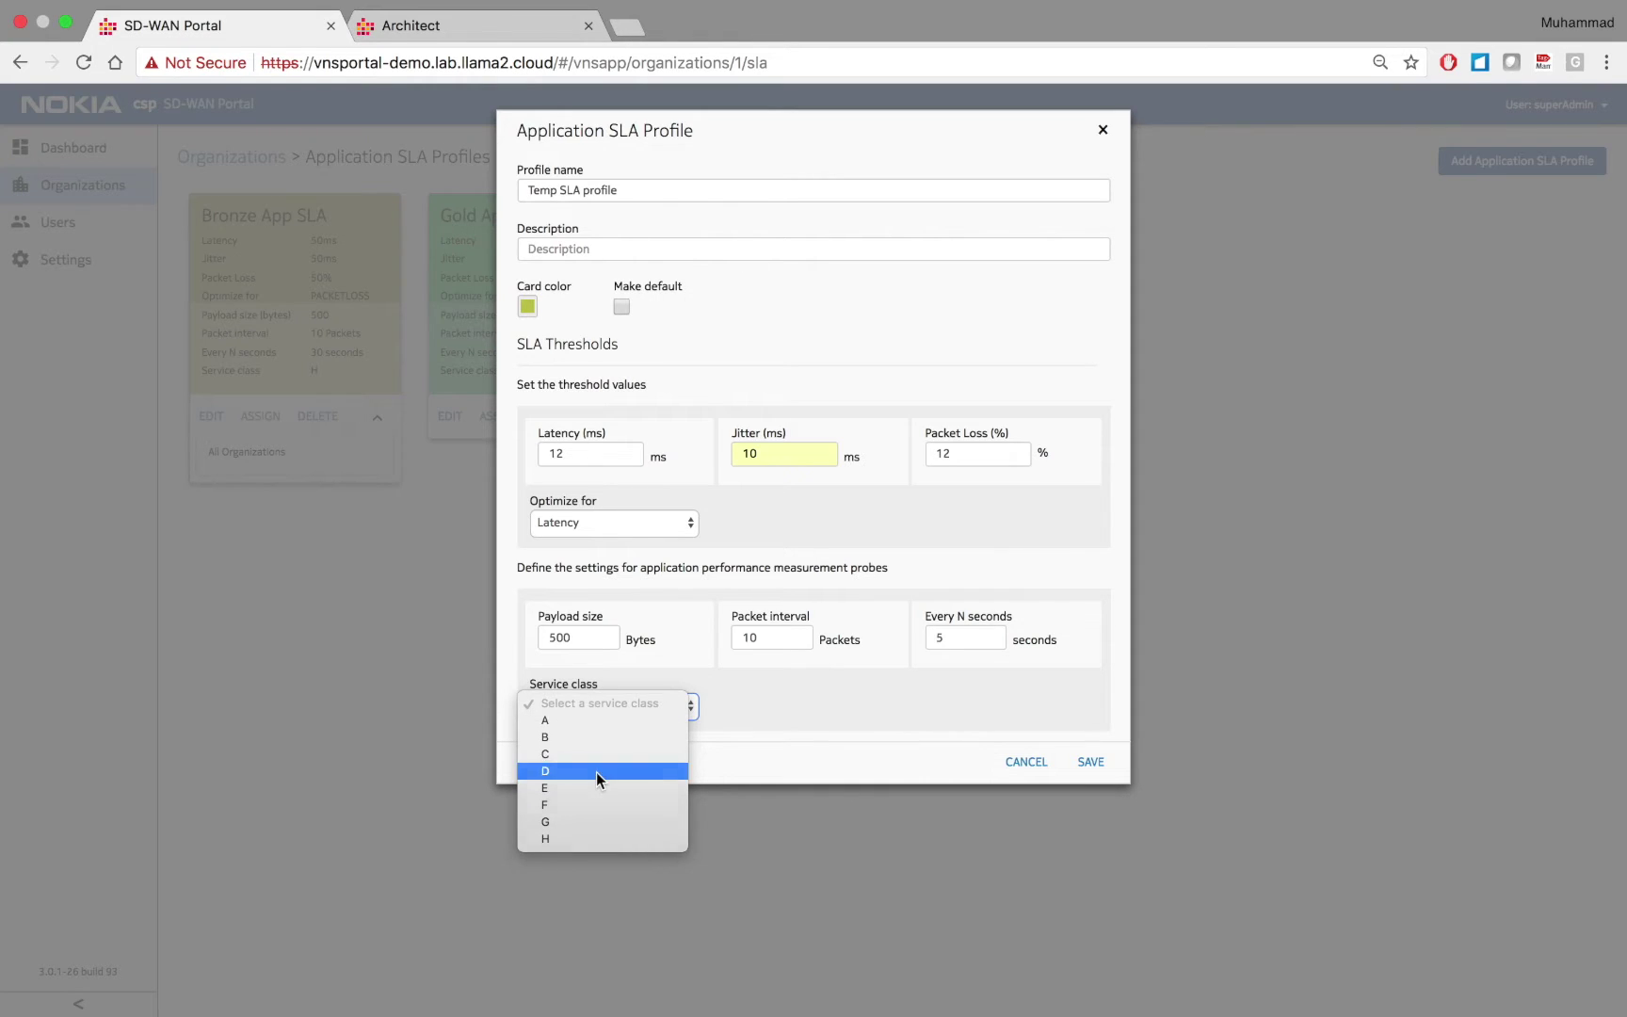
{"action": "left_click", "coordinate": [596, 771]}
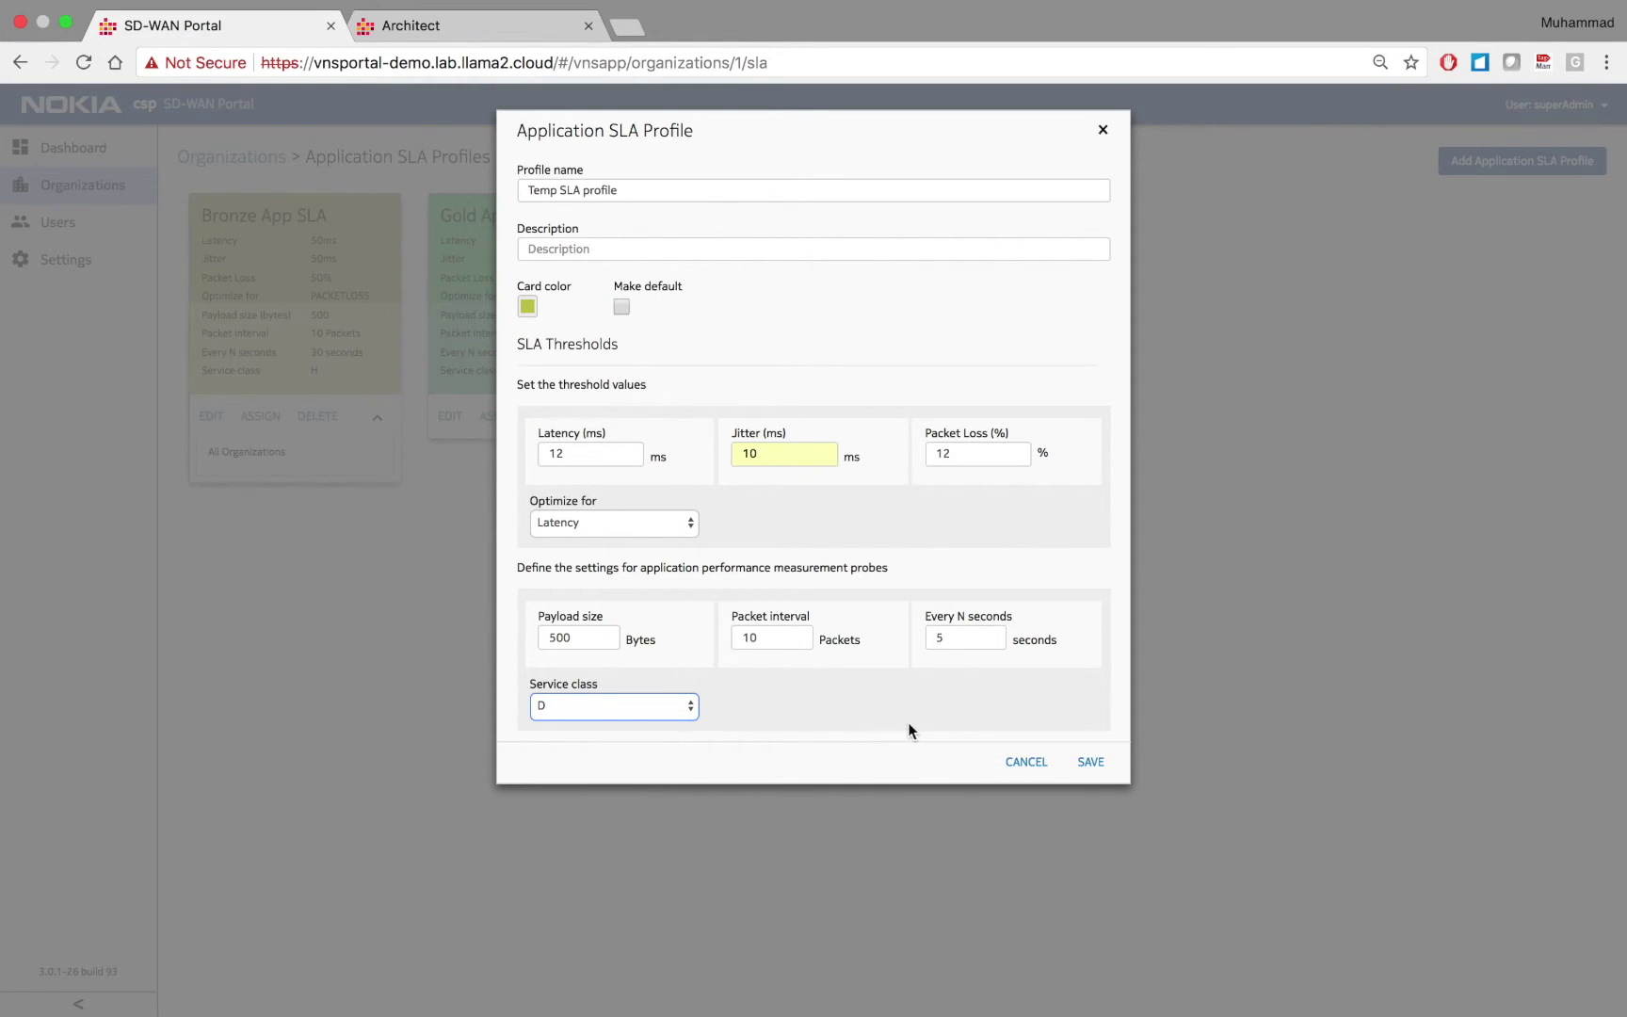
{"action": "left_click", "coordinate": [1090, 762]}
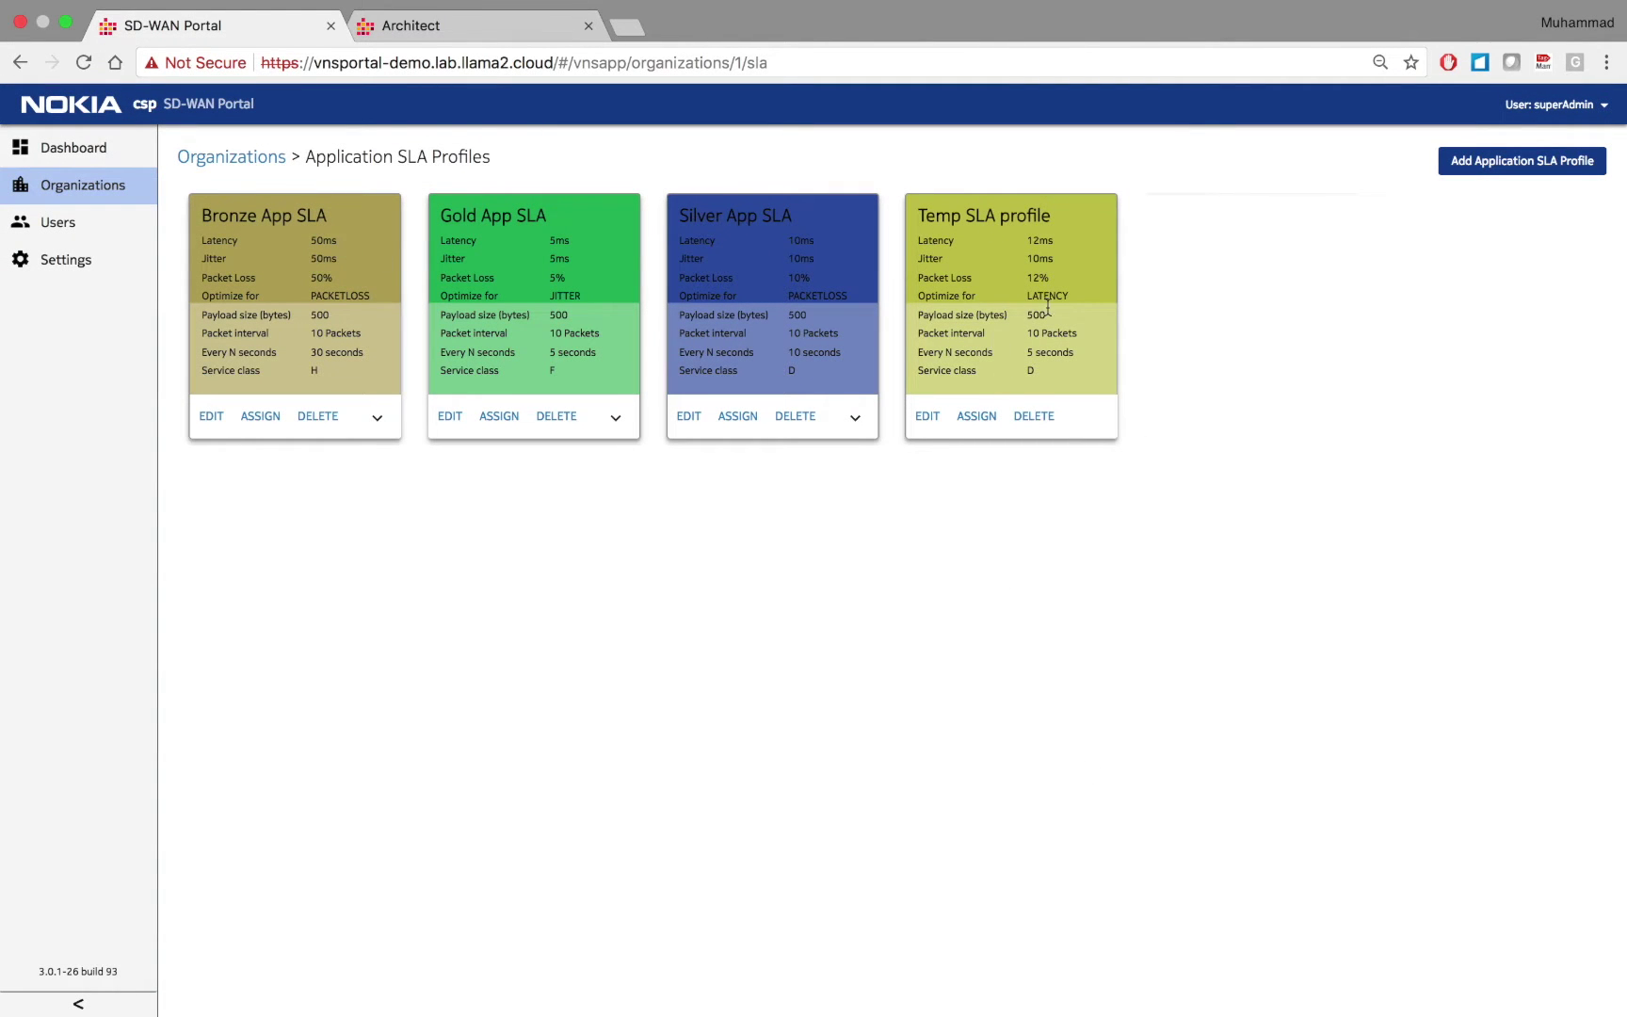
Delete the Temp SLA profile, leaving only Bronze, Gold and Silver.
{"action": "left_click", "coordinate": [1044, 424]}
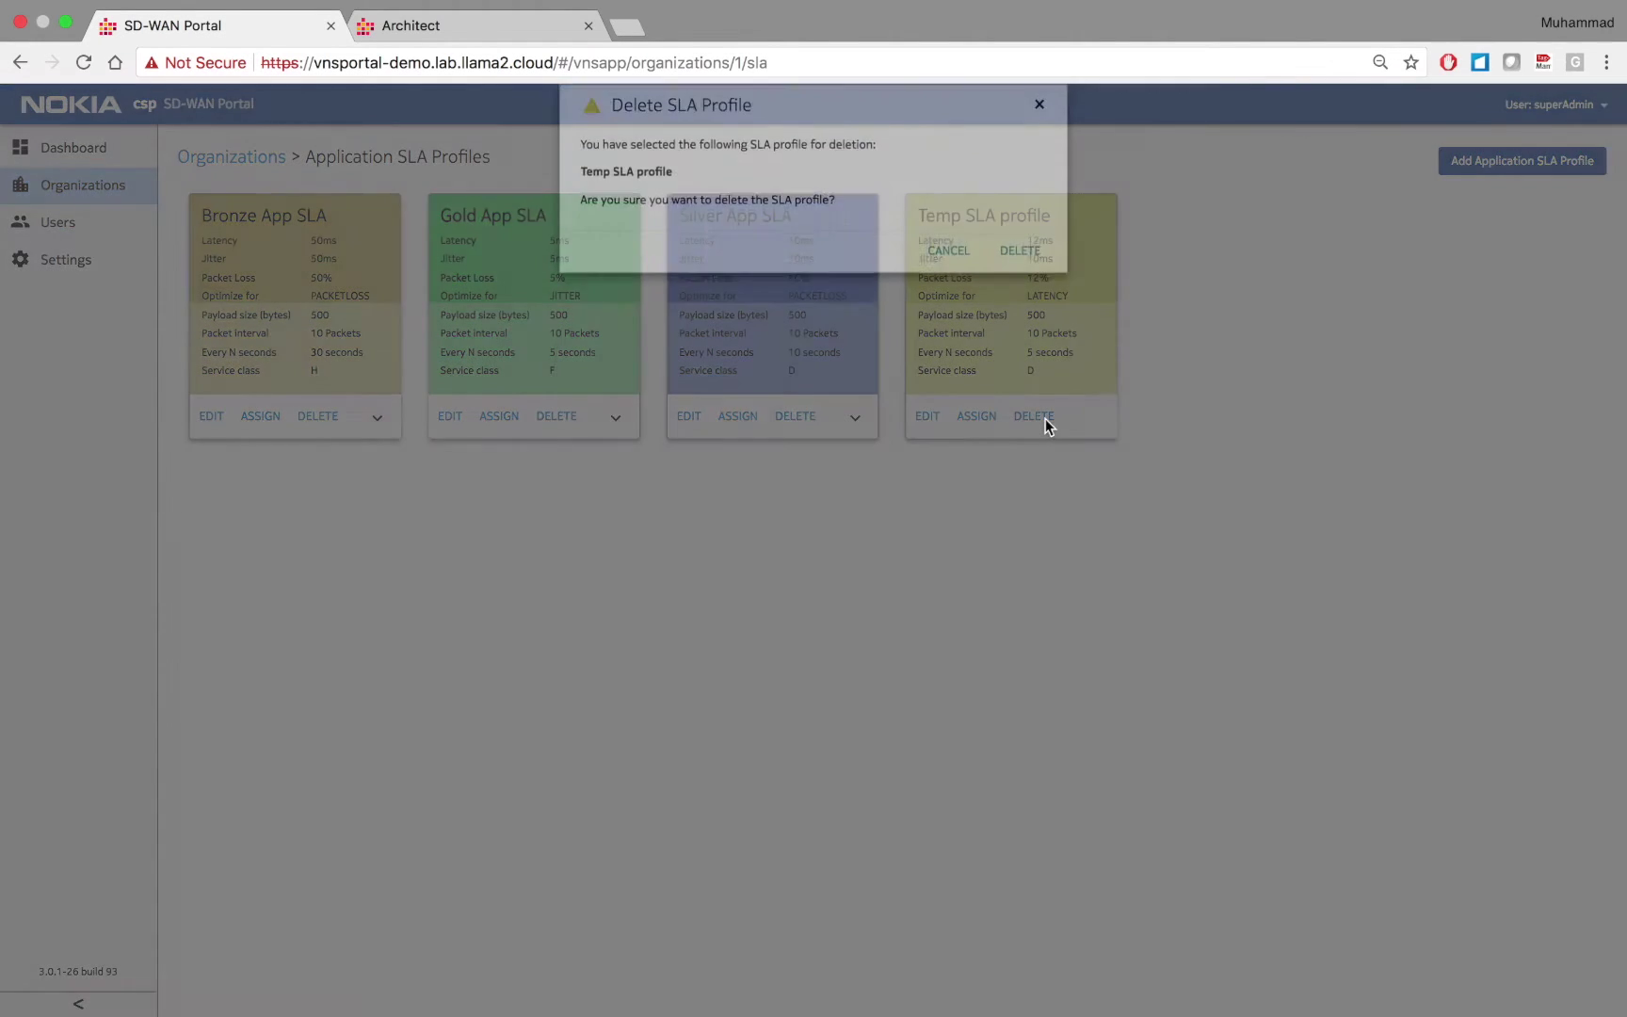
{"action": "left_click", "coordinate": [1024, 278]}
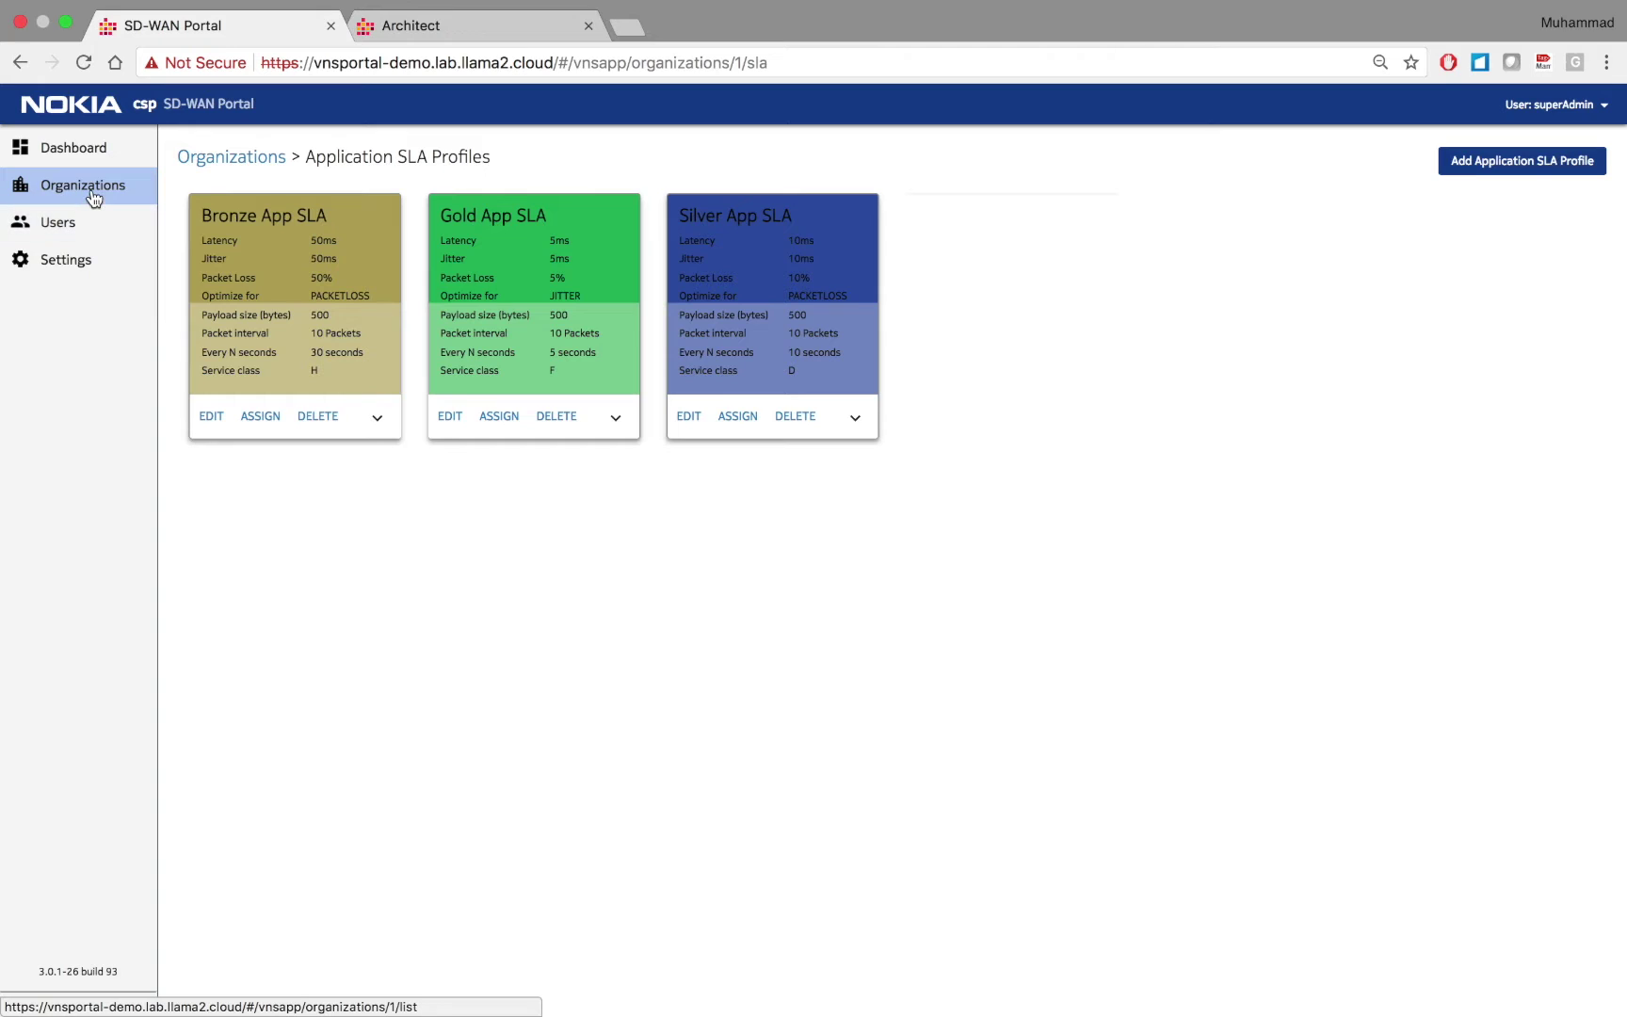
Log out and sign back in as the organization user to JPS Networks - Demo.
{"action": "left_click", "coordinate": [1553, 106]}
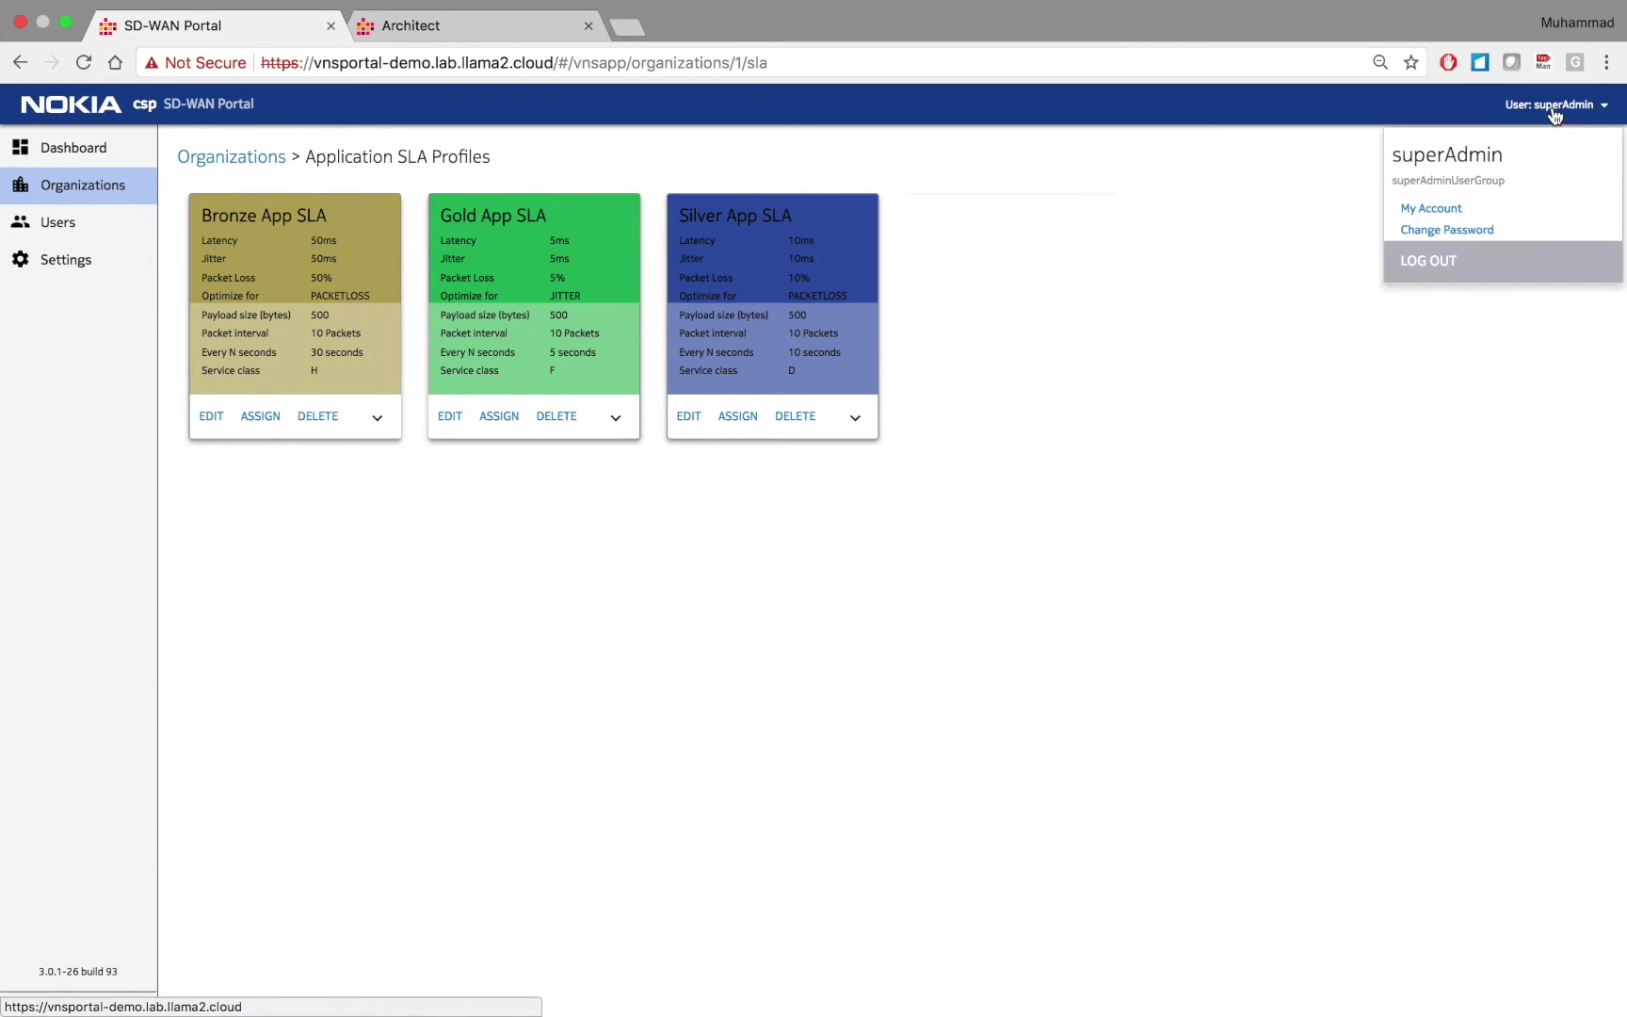
{"action": "left_click", "coordinate": [1452, 261]}
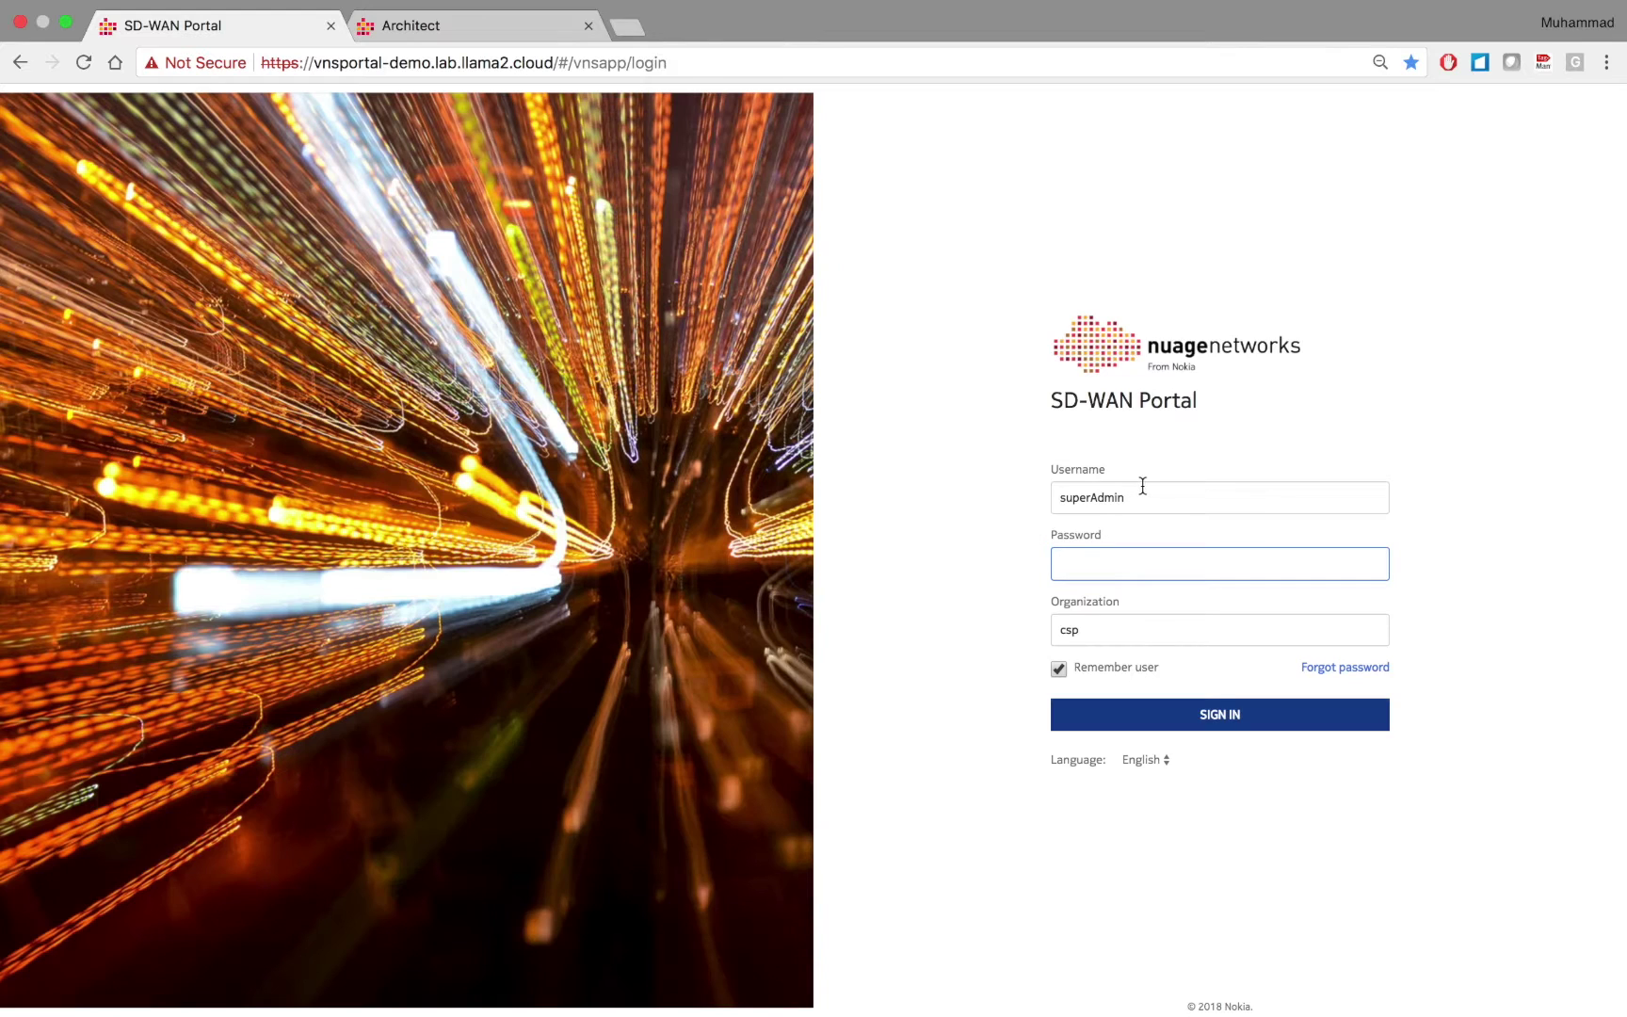
{"action": "left_click", "coordinate": [1132, 498]}
{"action": "left_click_drag", "start_coordinate": [1131, 498], "coordinate": [1035, 501]}
{"action": "type", "text": "muasif"}
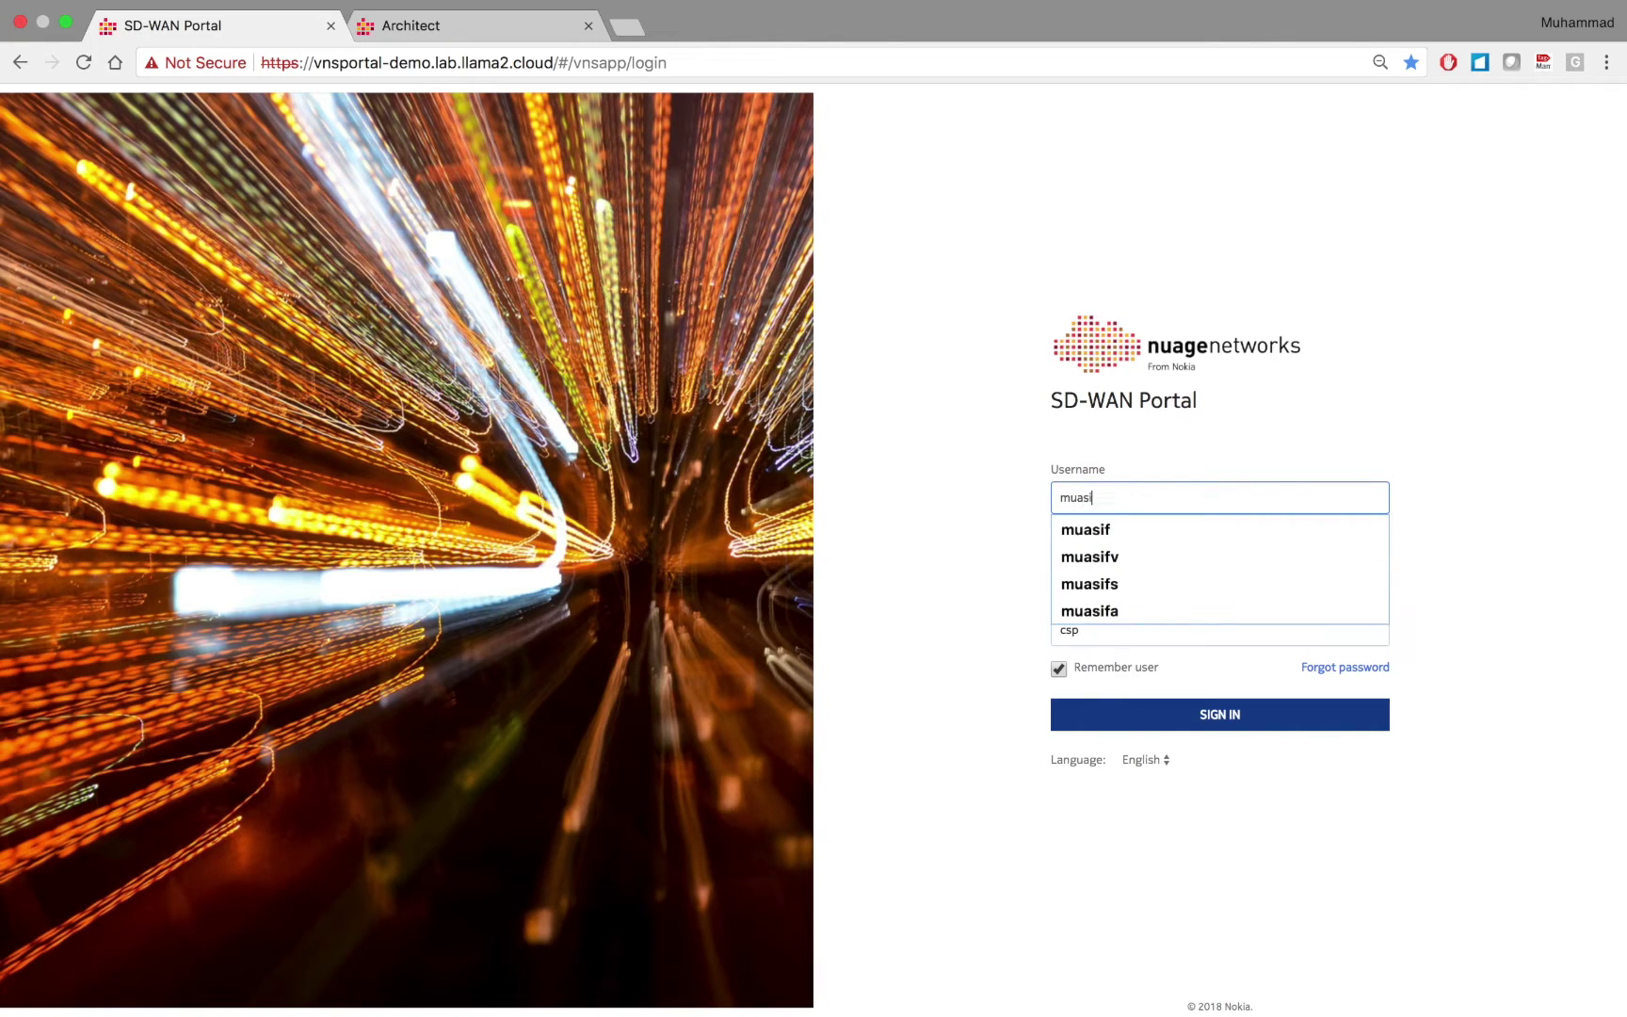
{"action": "left_click", "coordinate": [1137, 530]}
{"action": "left_click", "coordinate": [1111, 559]}
{"action": "type", "text": "•••••••"}
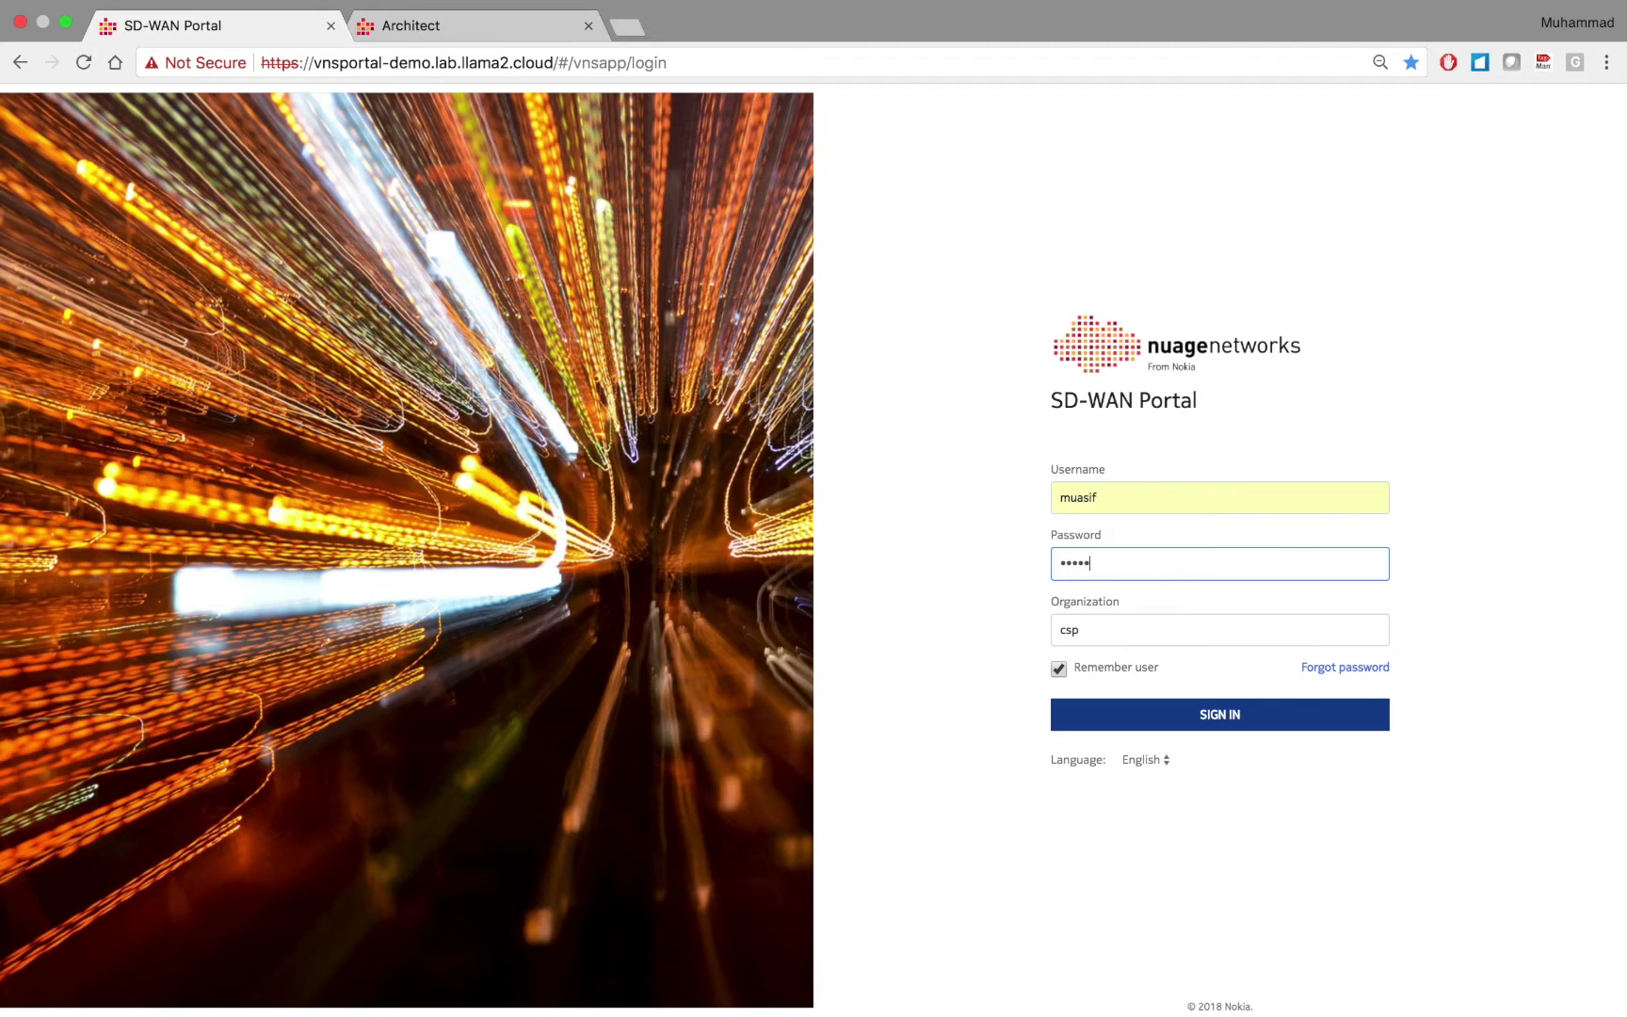
{"action": "type", "text": "•"}
{"action": "key", "text": "Tab"}
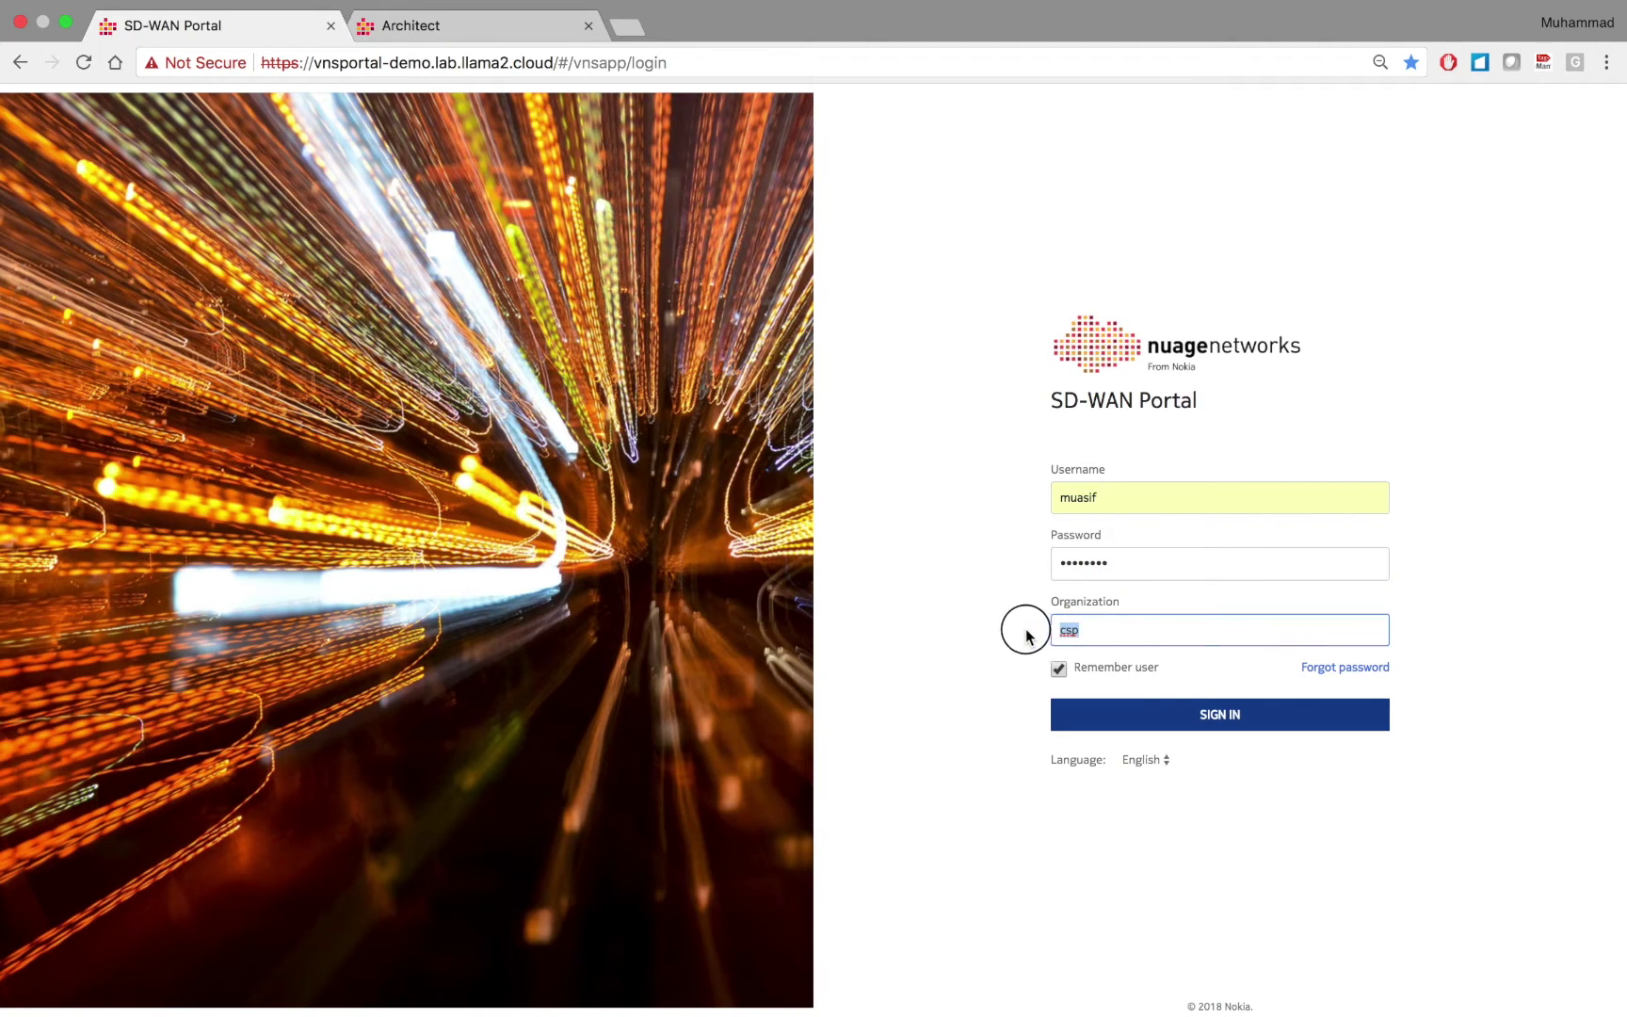
{"action": "type", "text": "JPS Networks - Demo"}
{"action": "left_click", "coordinate": [1105, 663]}
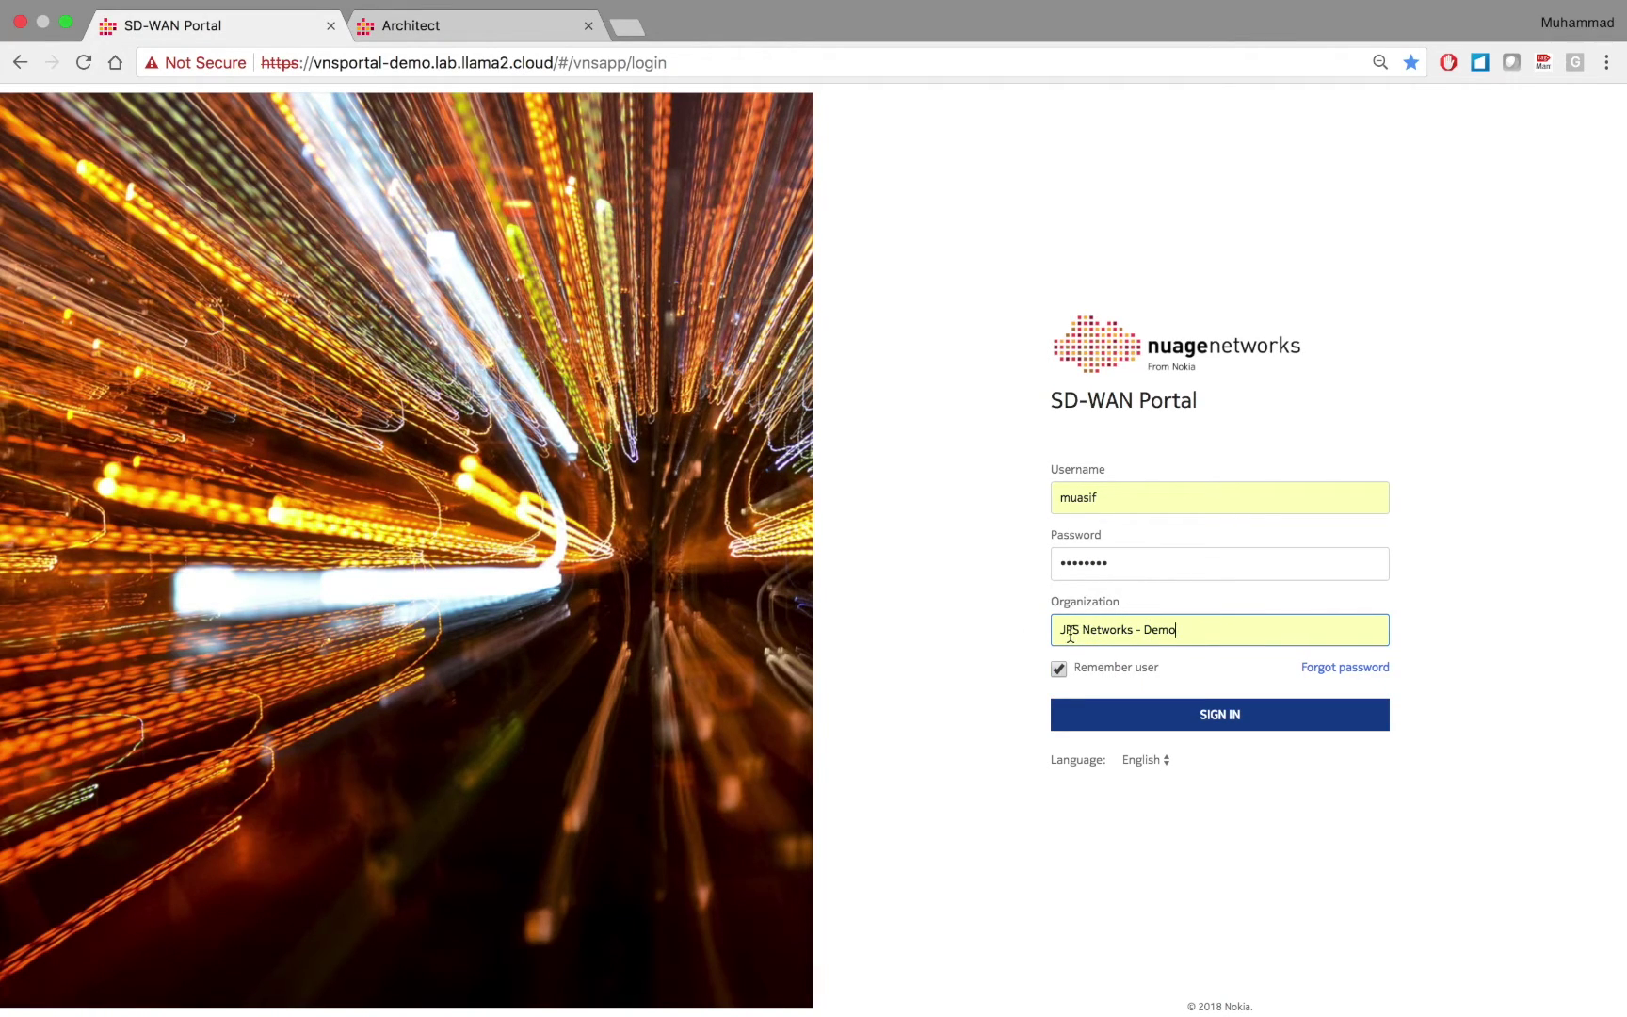
{"action": "left_click", "coordinate": [1246, 715]}
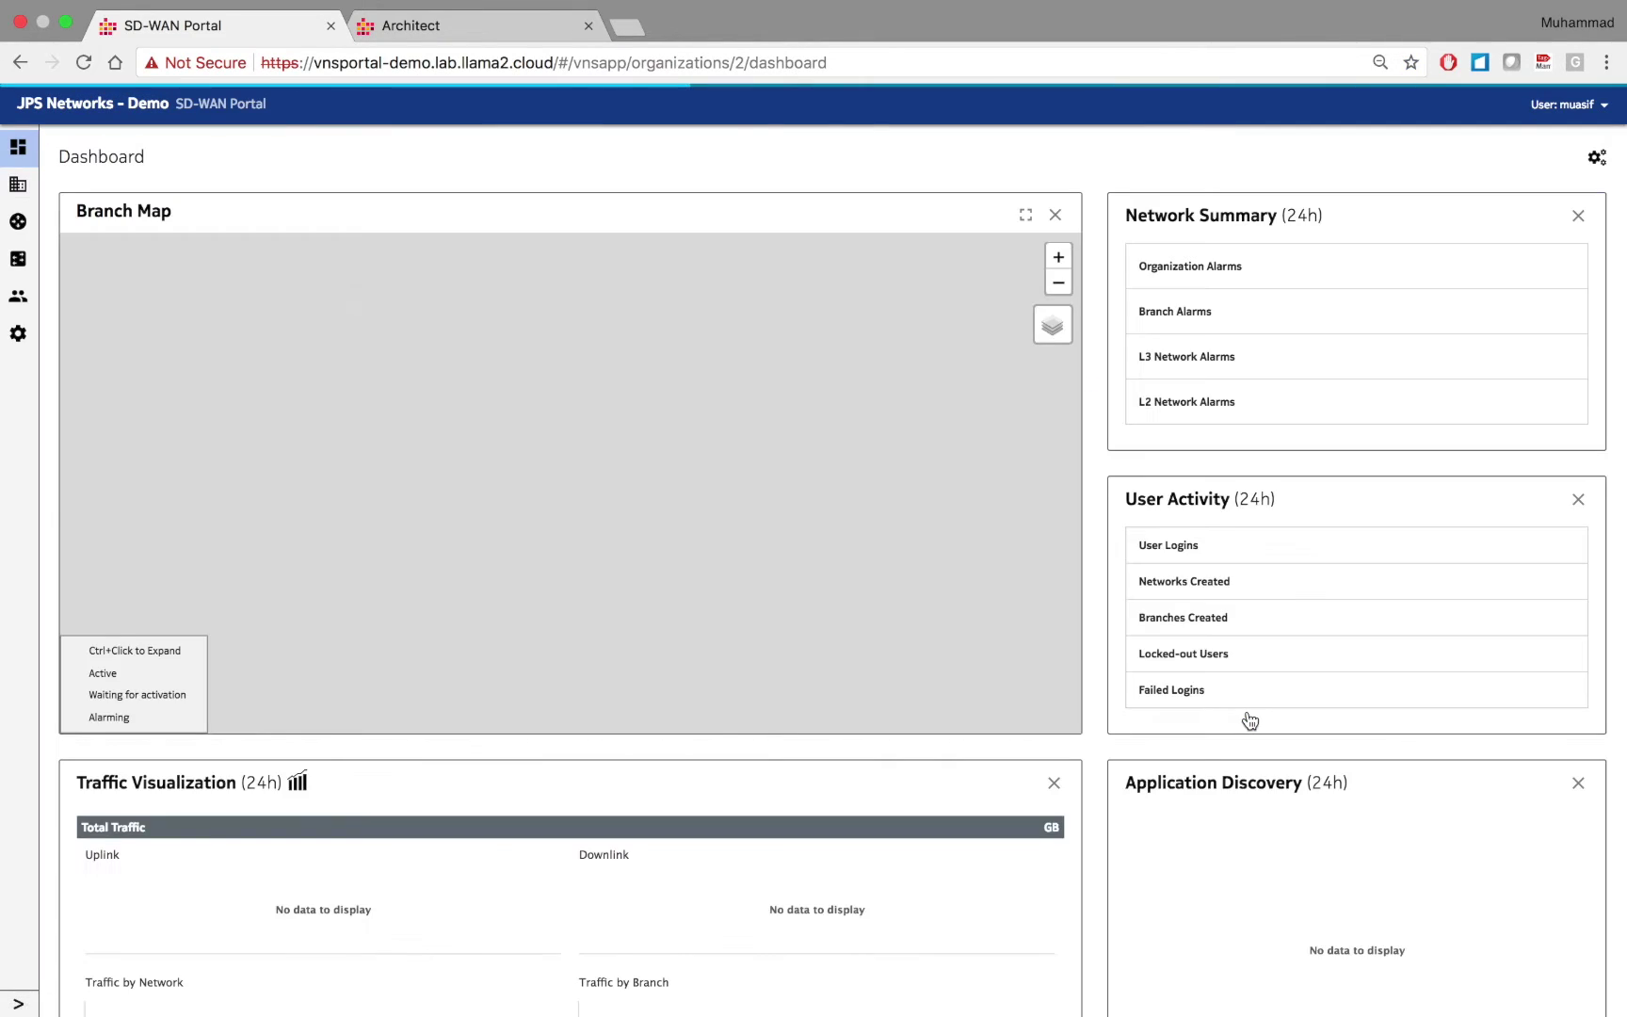
Open the Application SLA Groups page from the L3 Networks list.
{"action": "left_click", "coordinate": [19, 1004]}
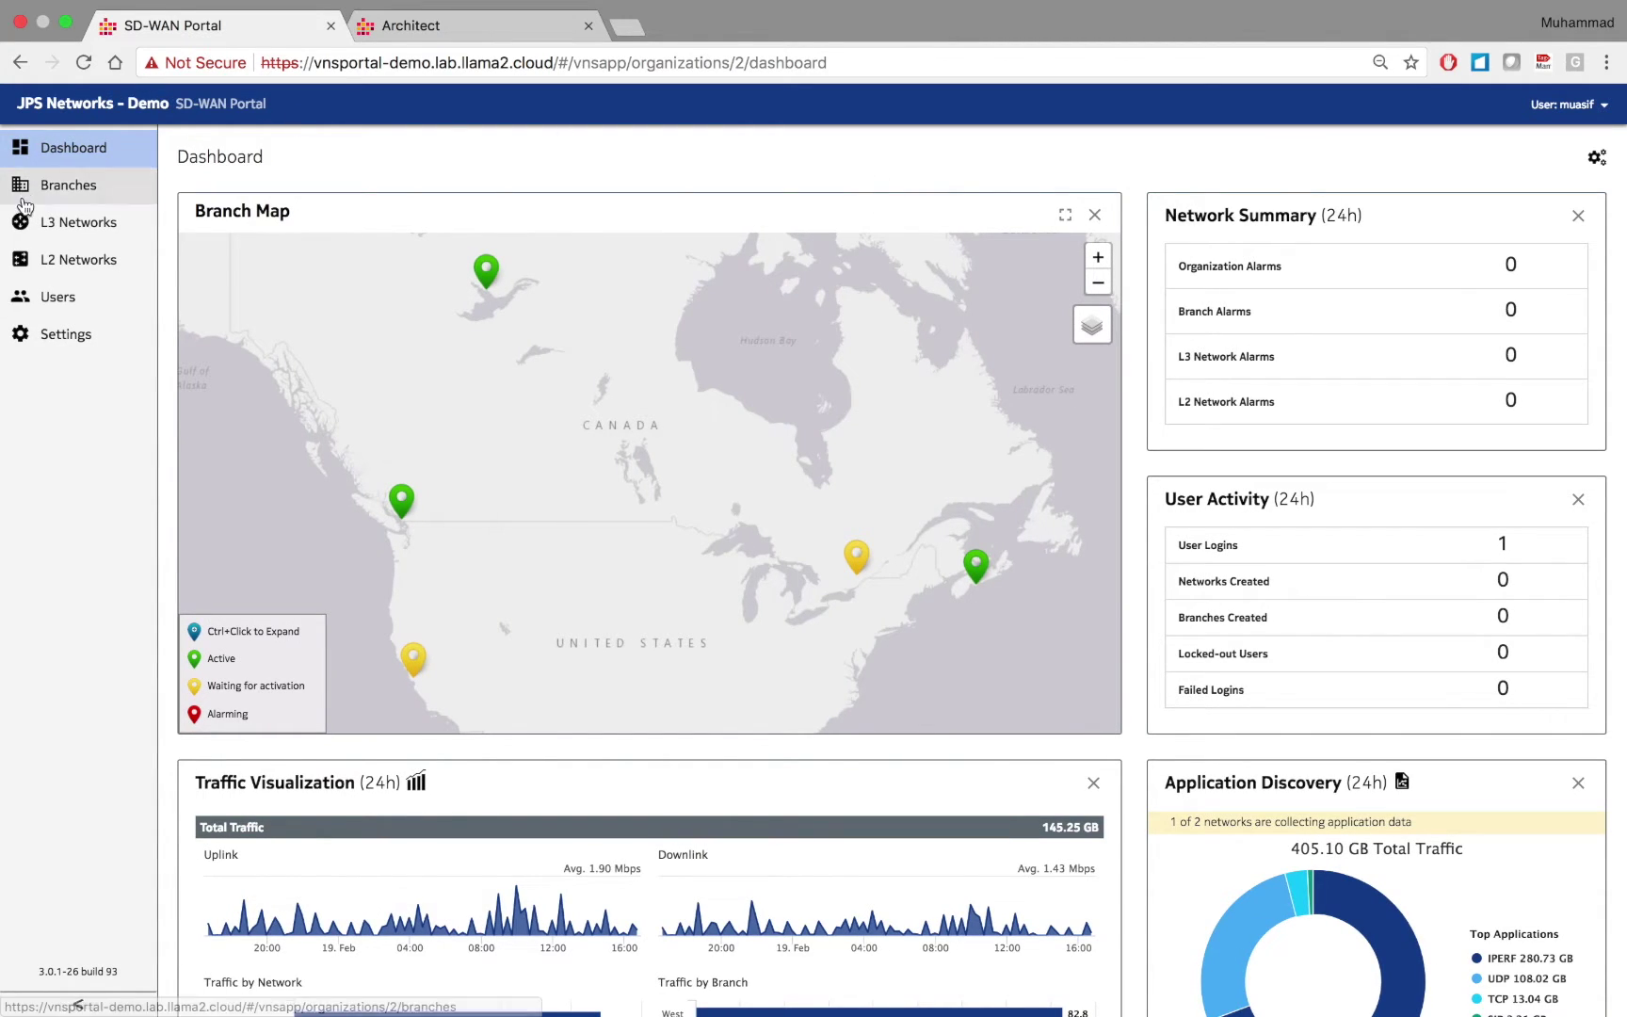
{"action": "left_click", "coordinate": [74, 226]}
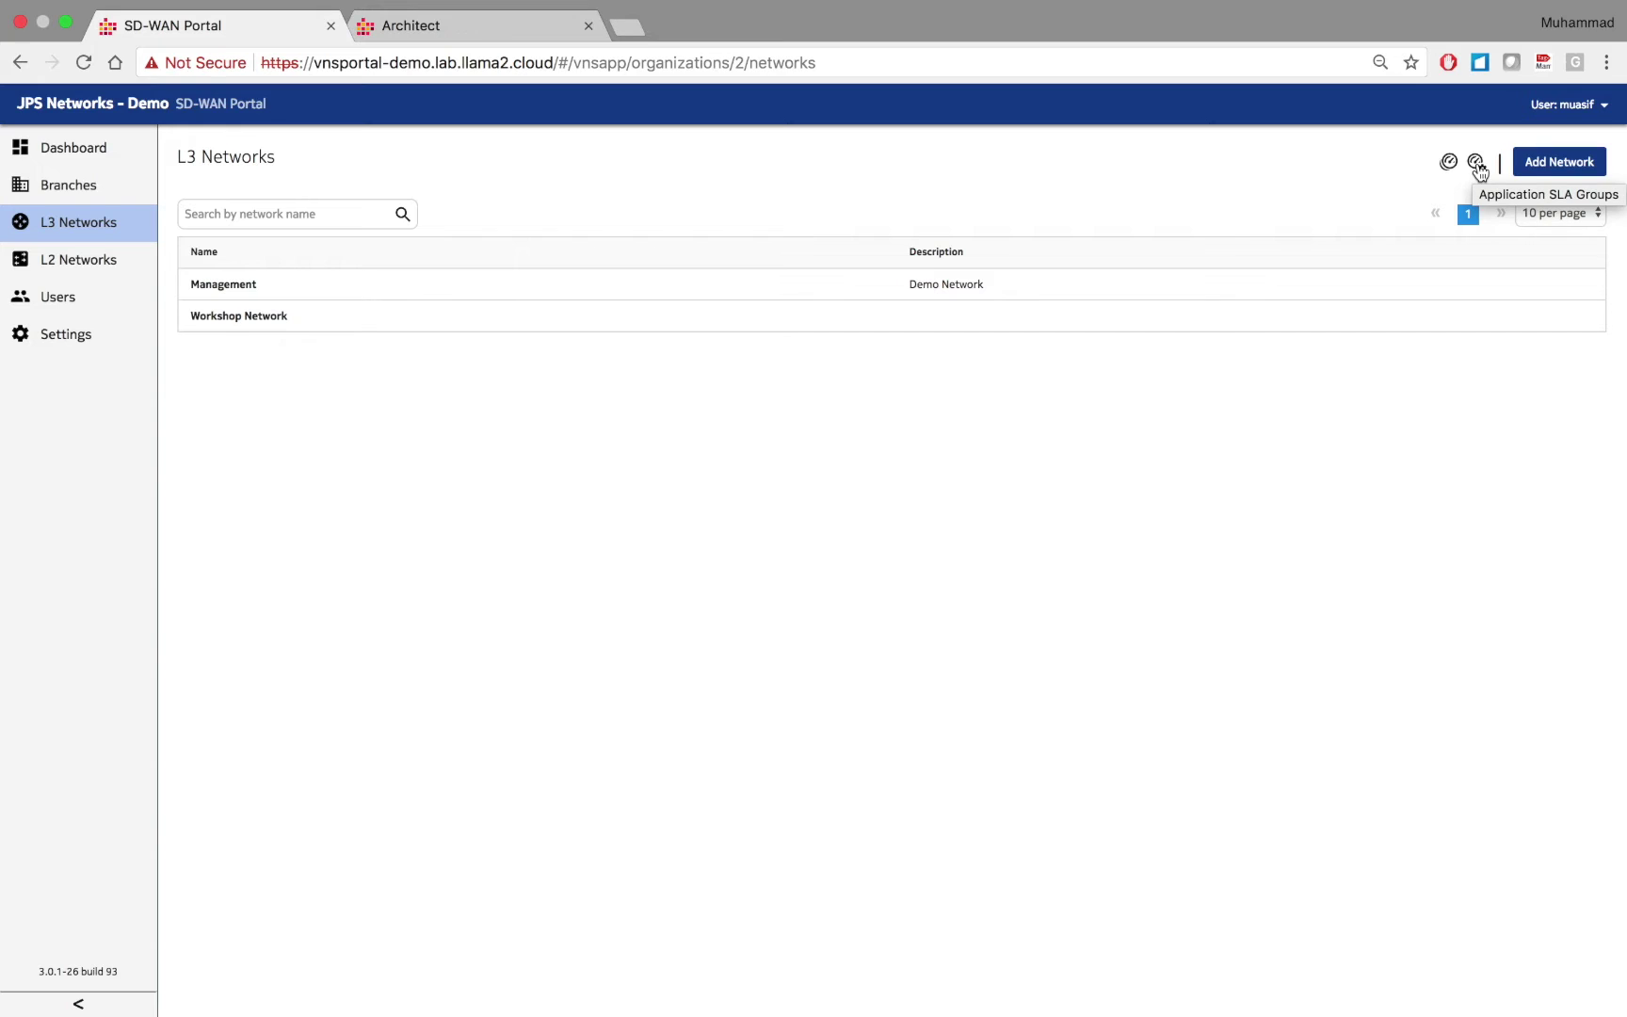
{"action": "left_click", "coordinate": [1475, 163]}
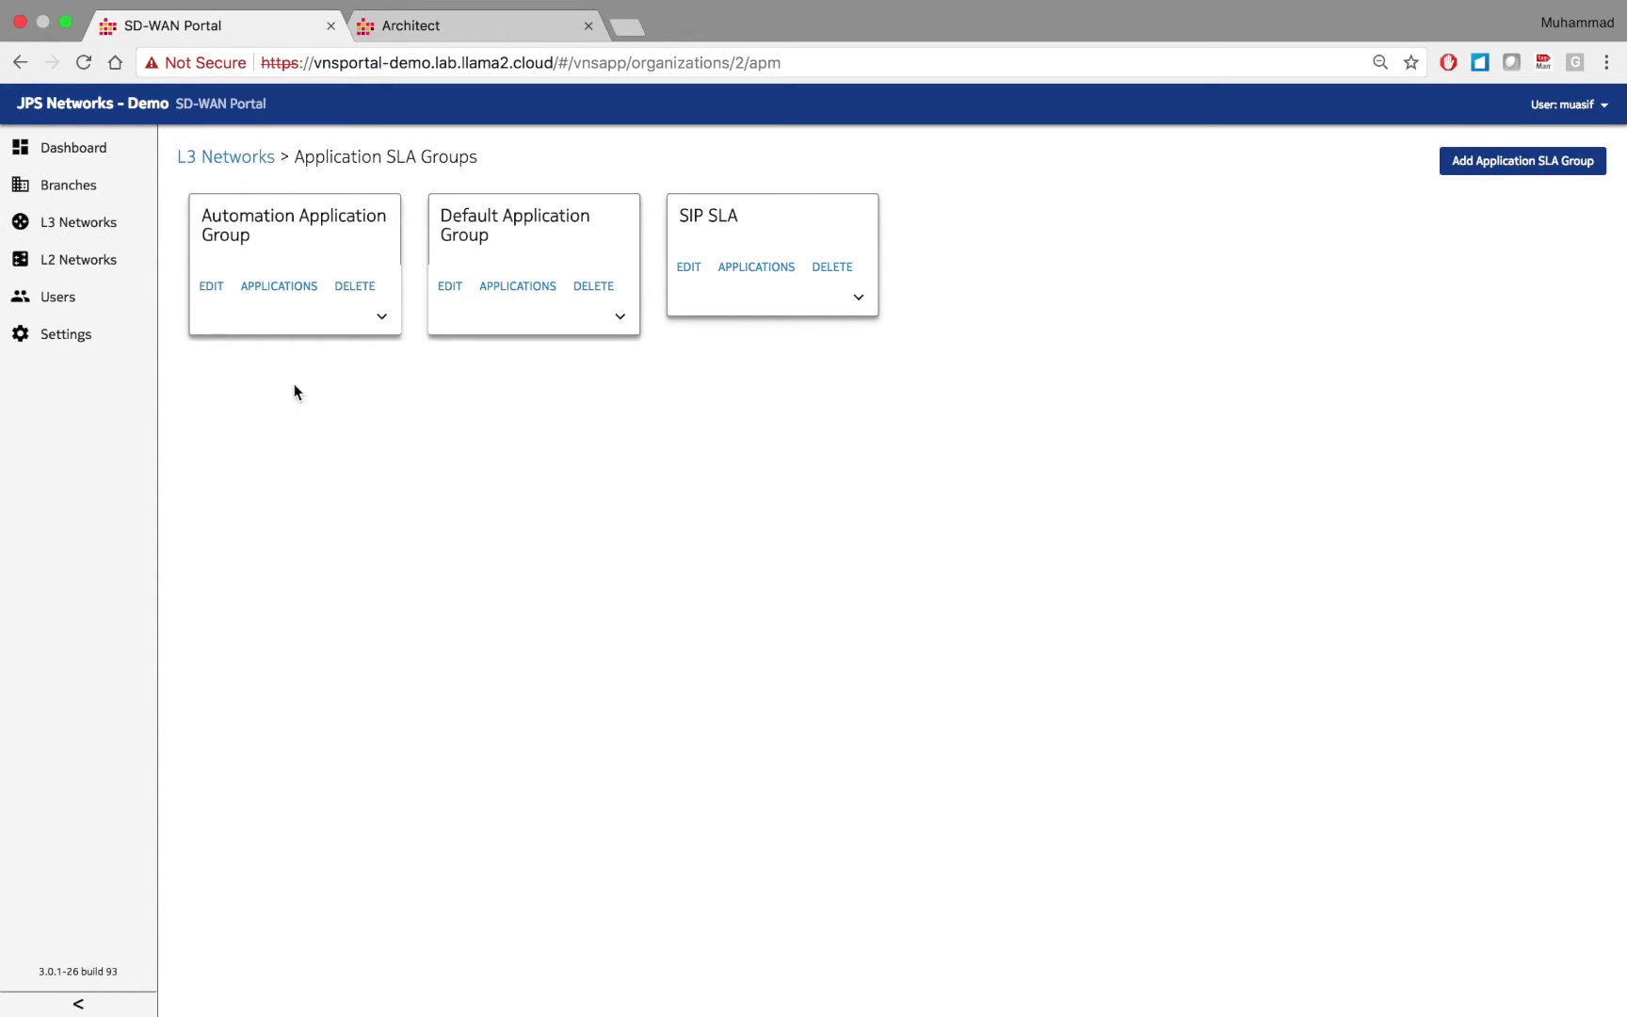
{"action": "left_click", "coordinate": [382, 320]}
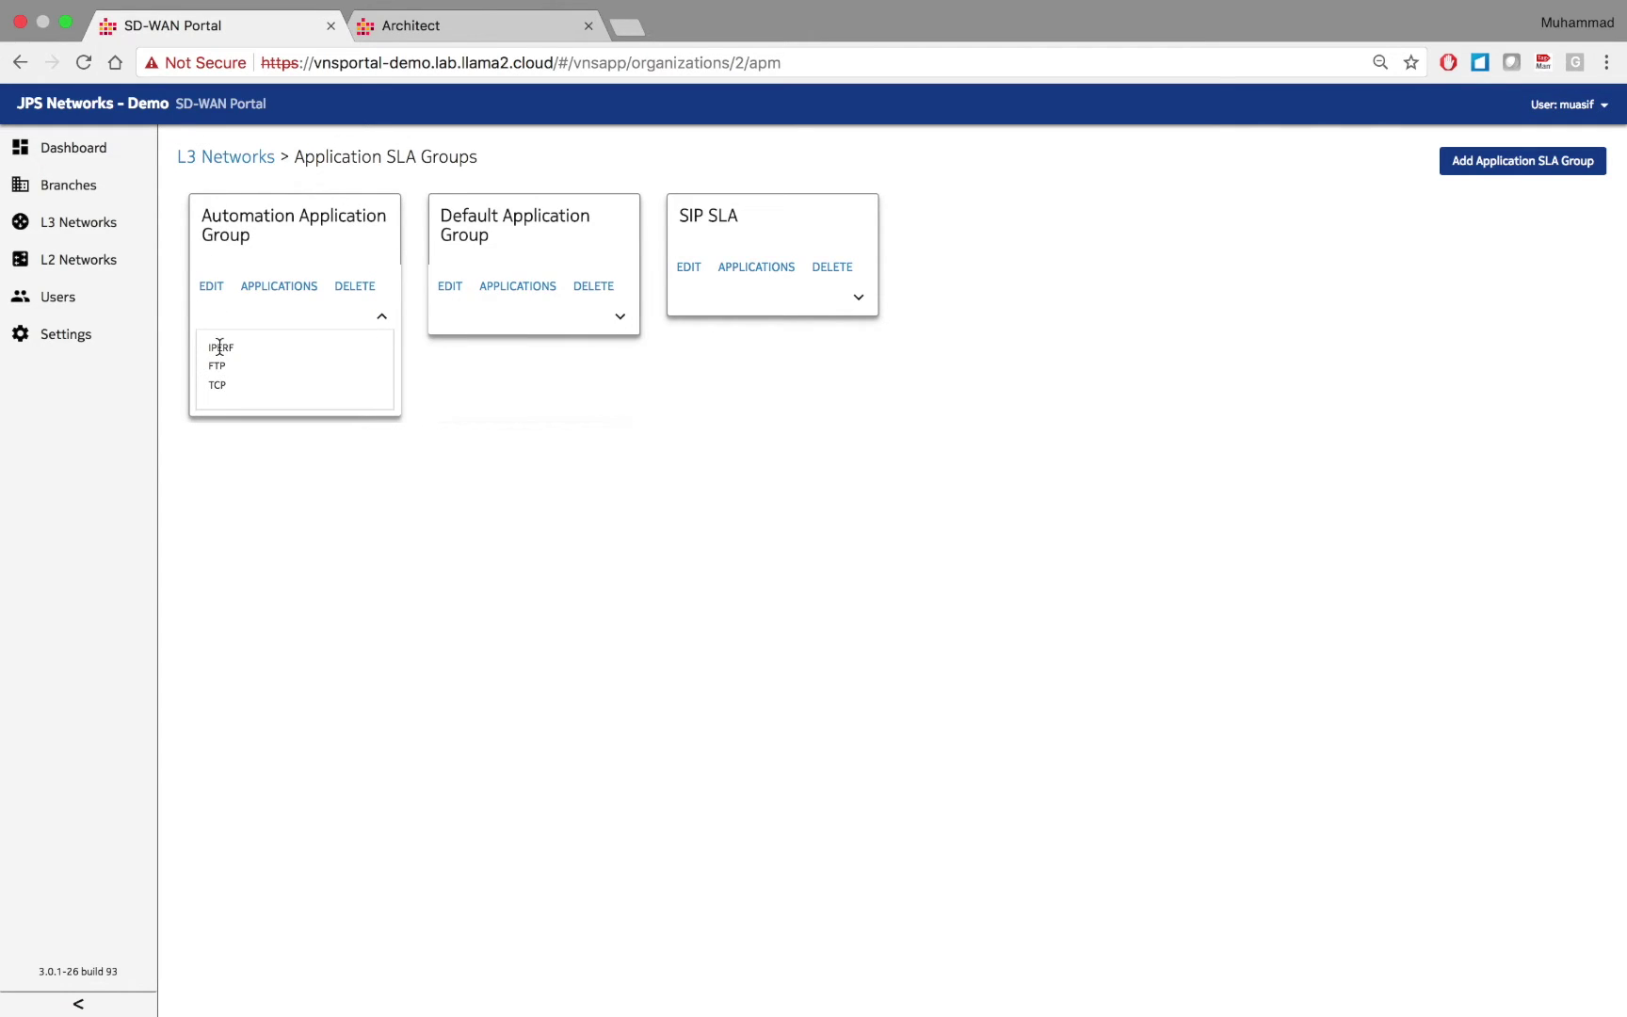
{"action": "left_click", "coordinate": [619, 318]}
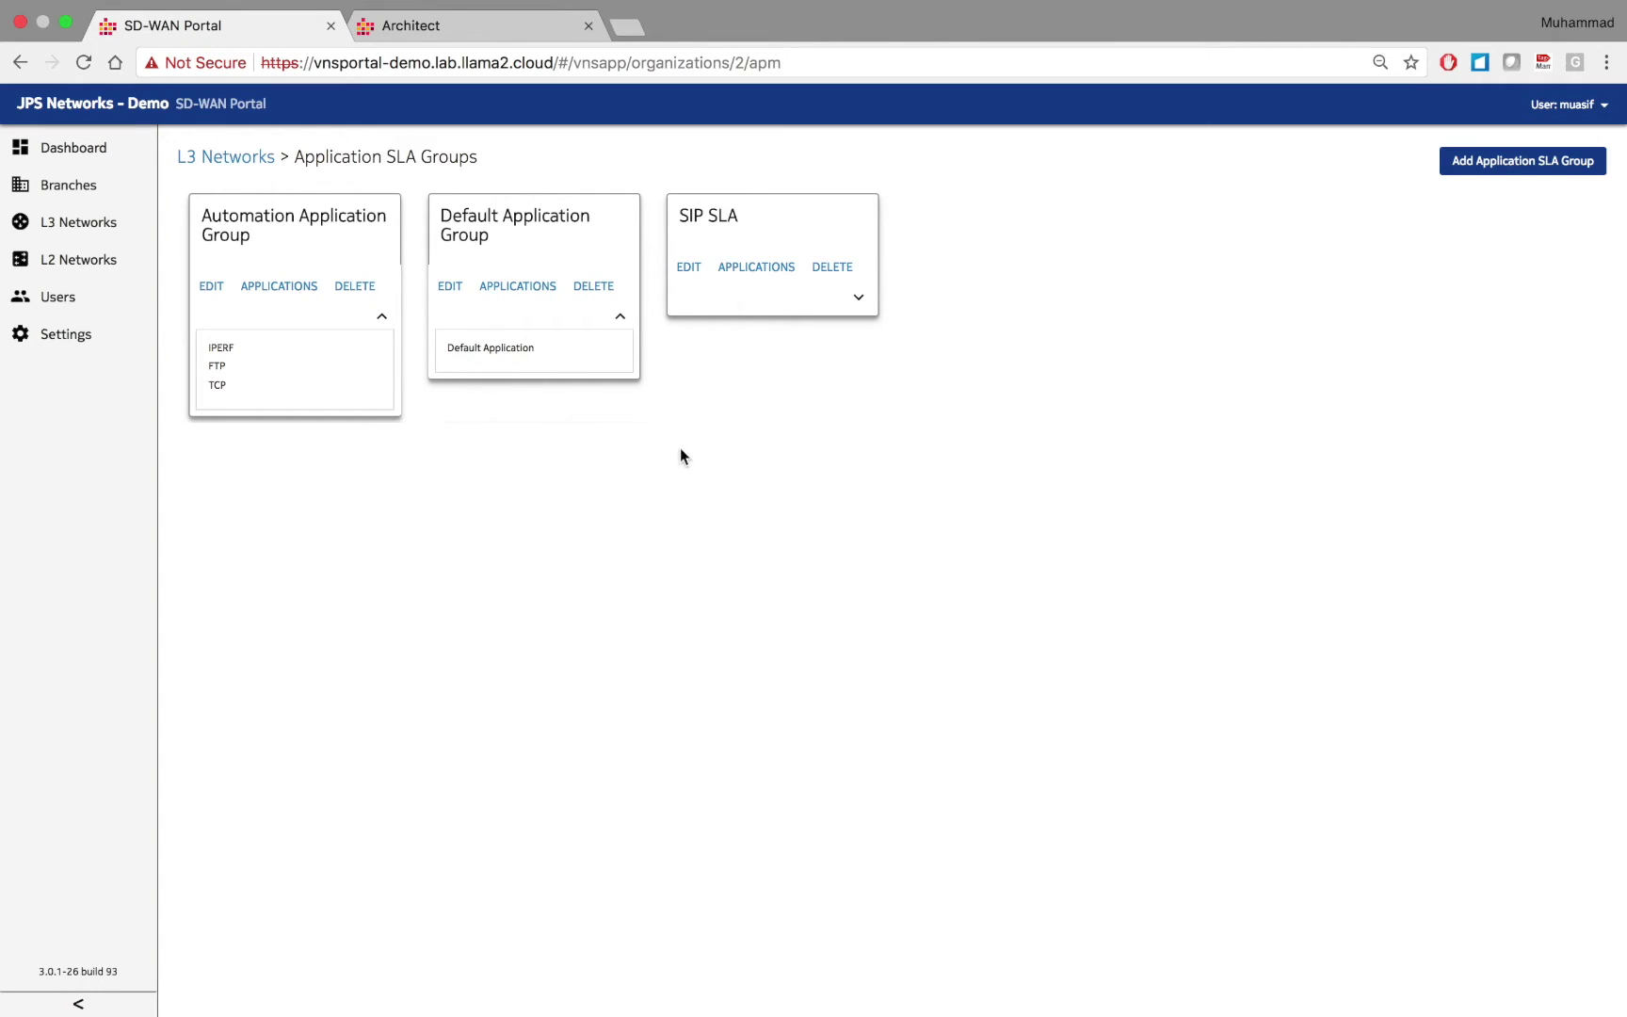
{"action": "left_click", "coordinate": [858, 296]}
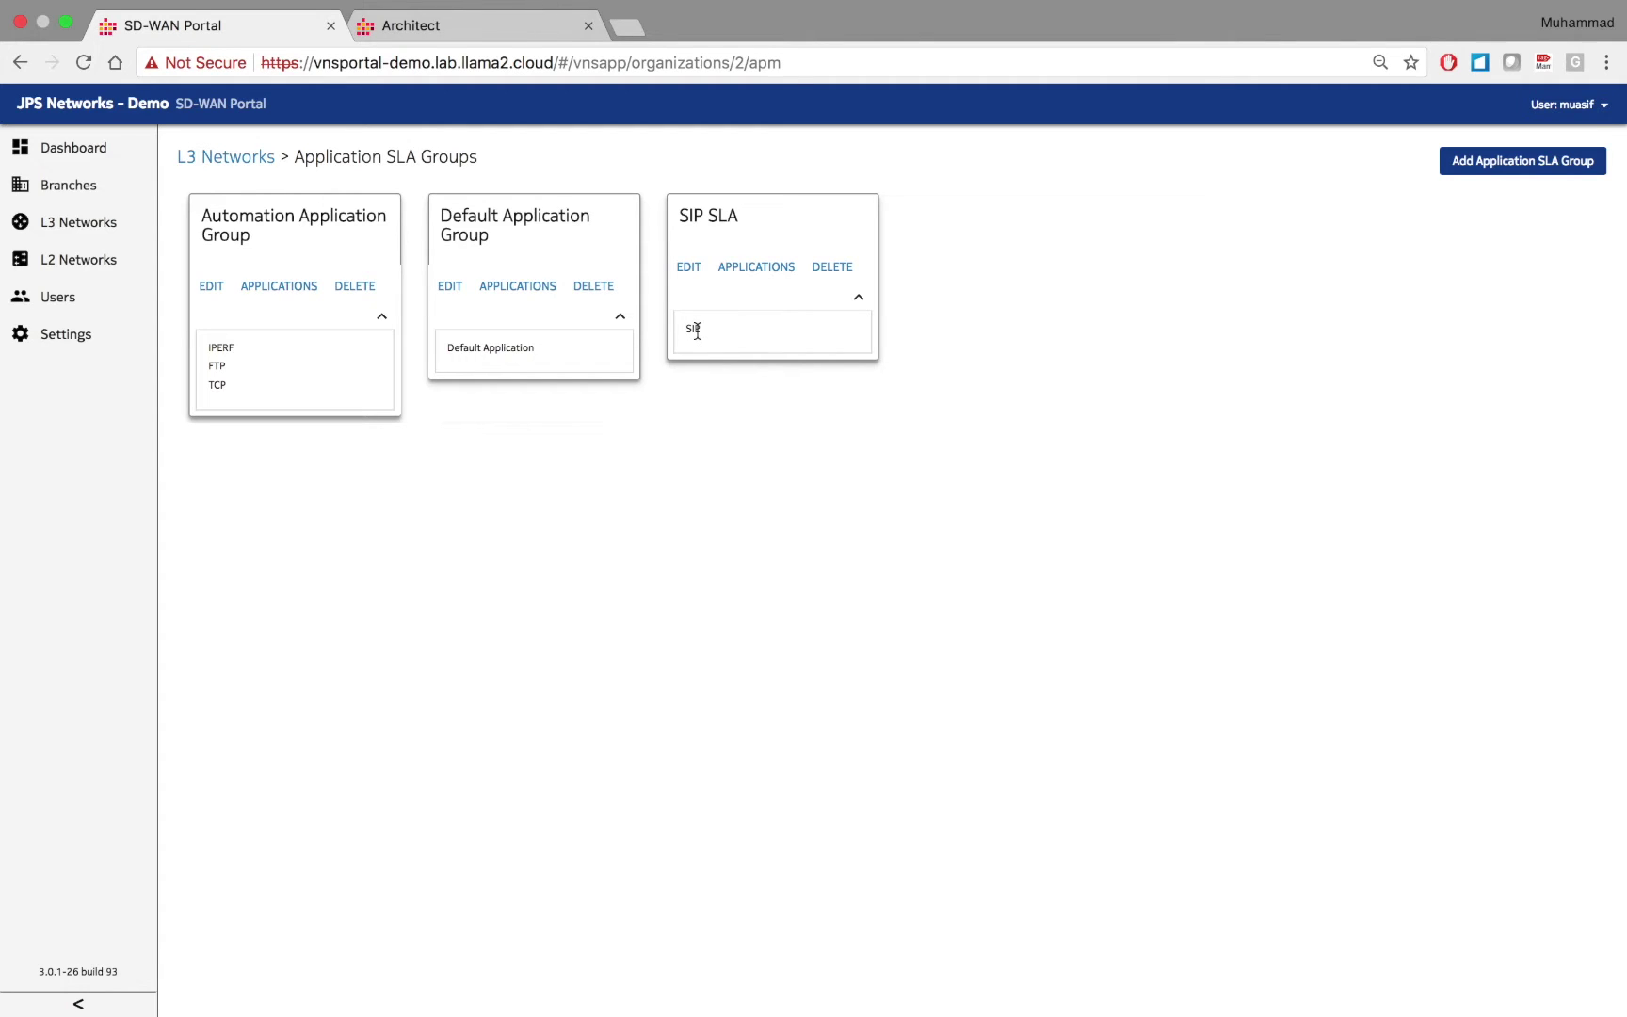
{"action": "left_click", "coordinate": [381, 317]}
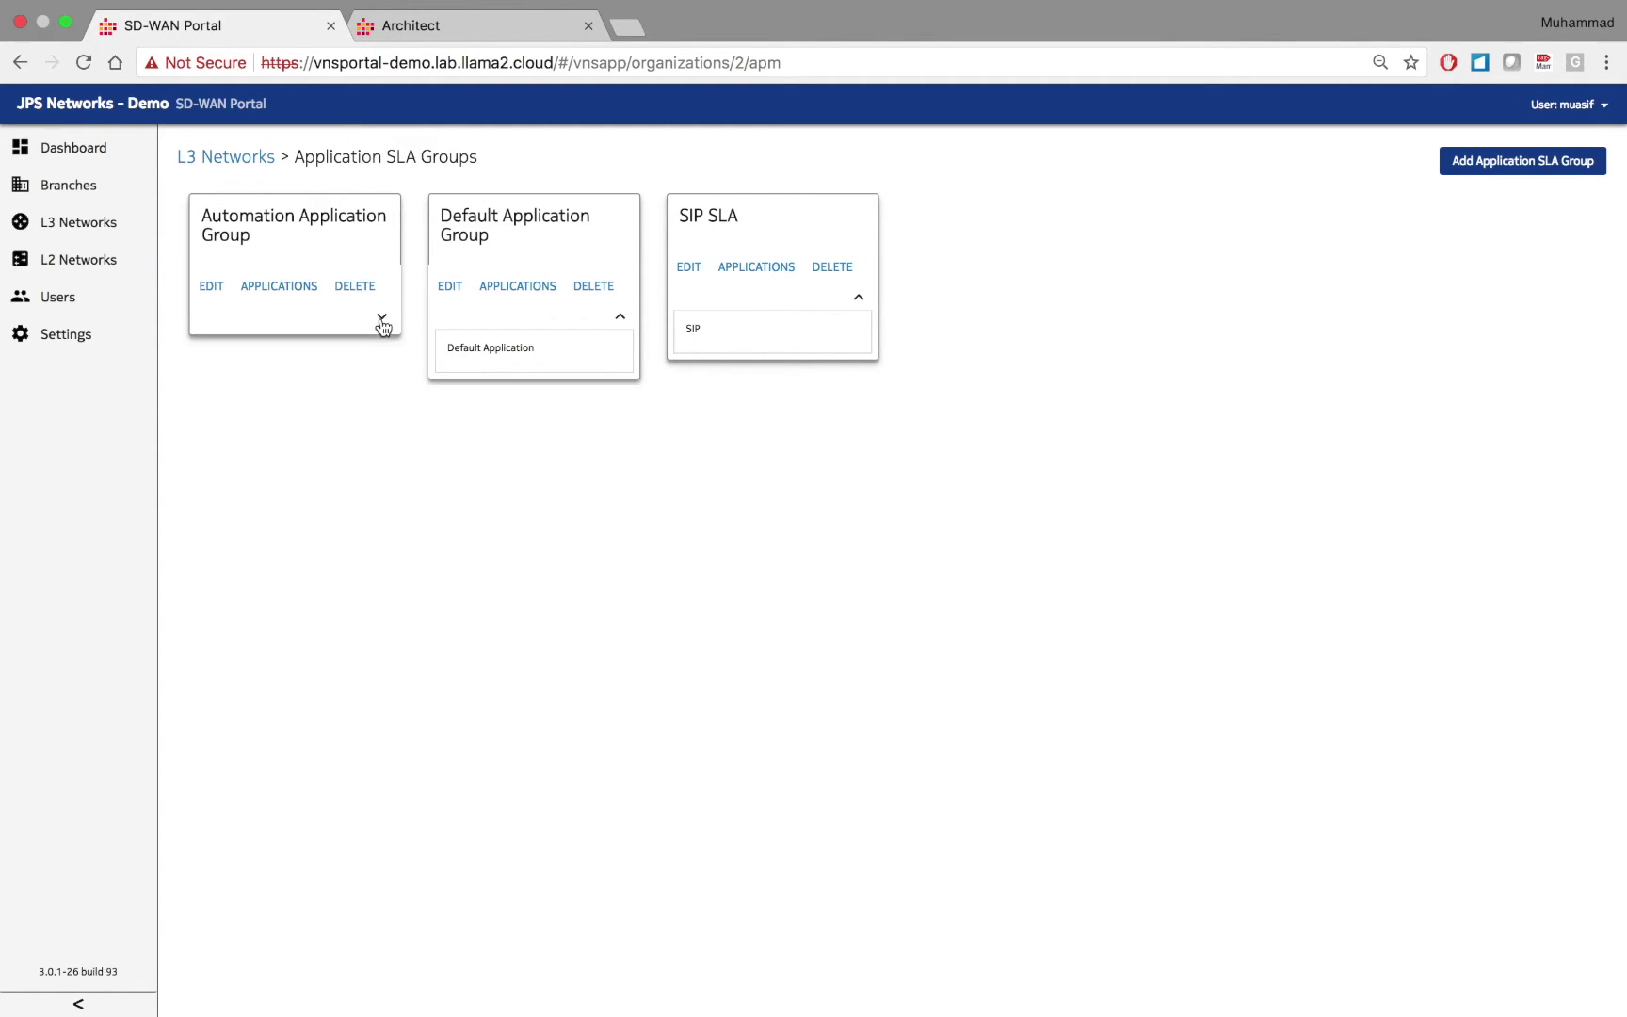
{"action": "left_click", "coordinate": [621, 318]}
{"action": "left_click", "coordinate": [859, 299]}
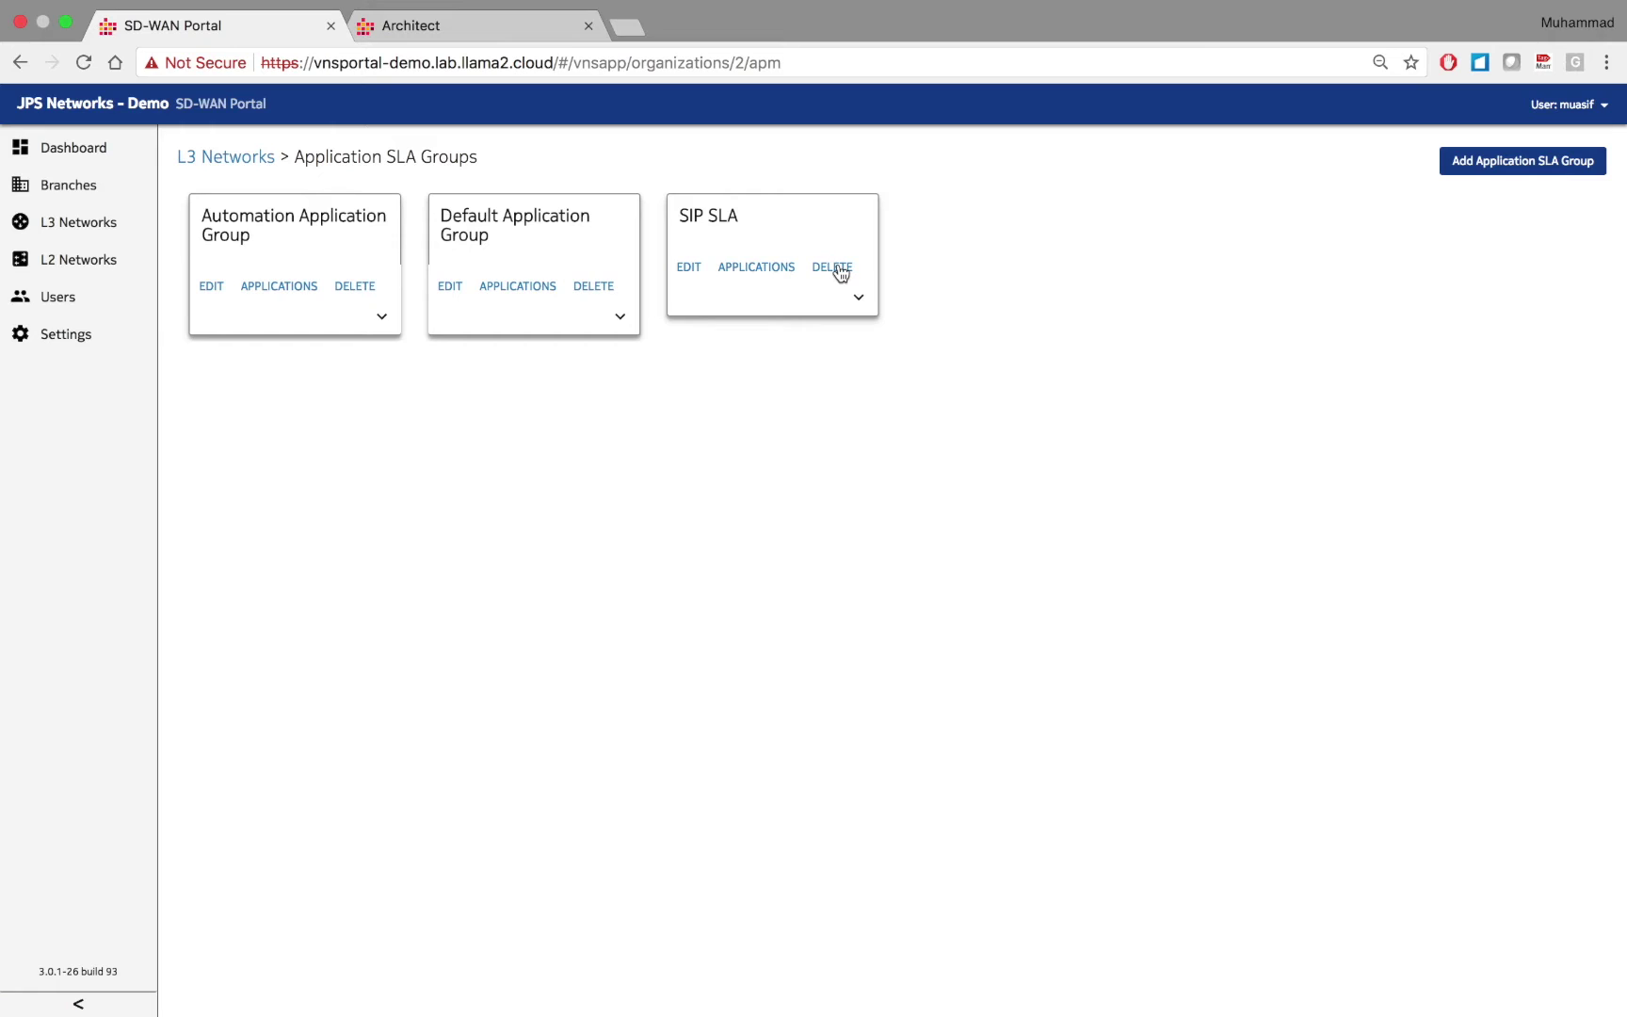
Start a new Application SLA Group named 'Voice Apps' with a light khaki card colour.
{"action": "left_click", "coordinate": [1531, 169]}
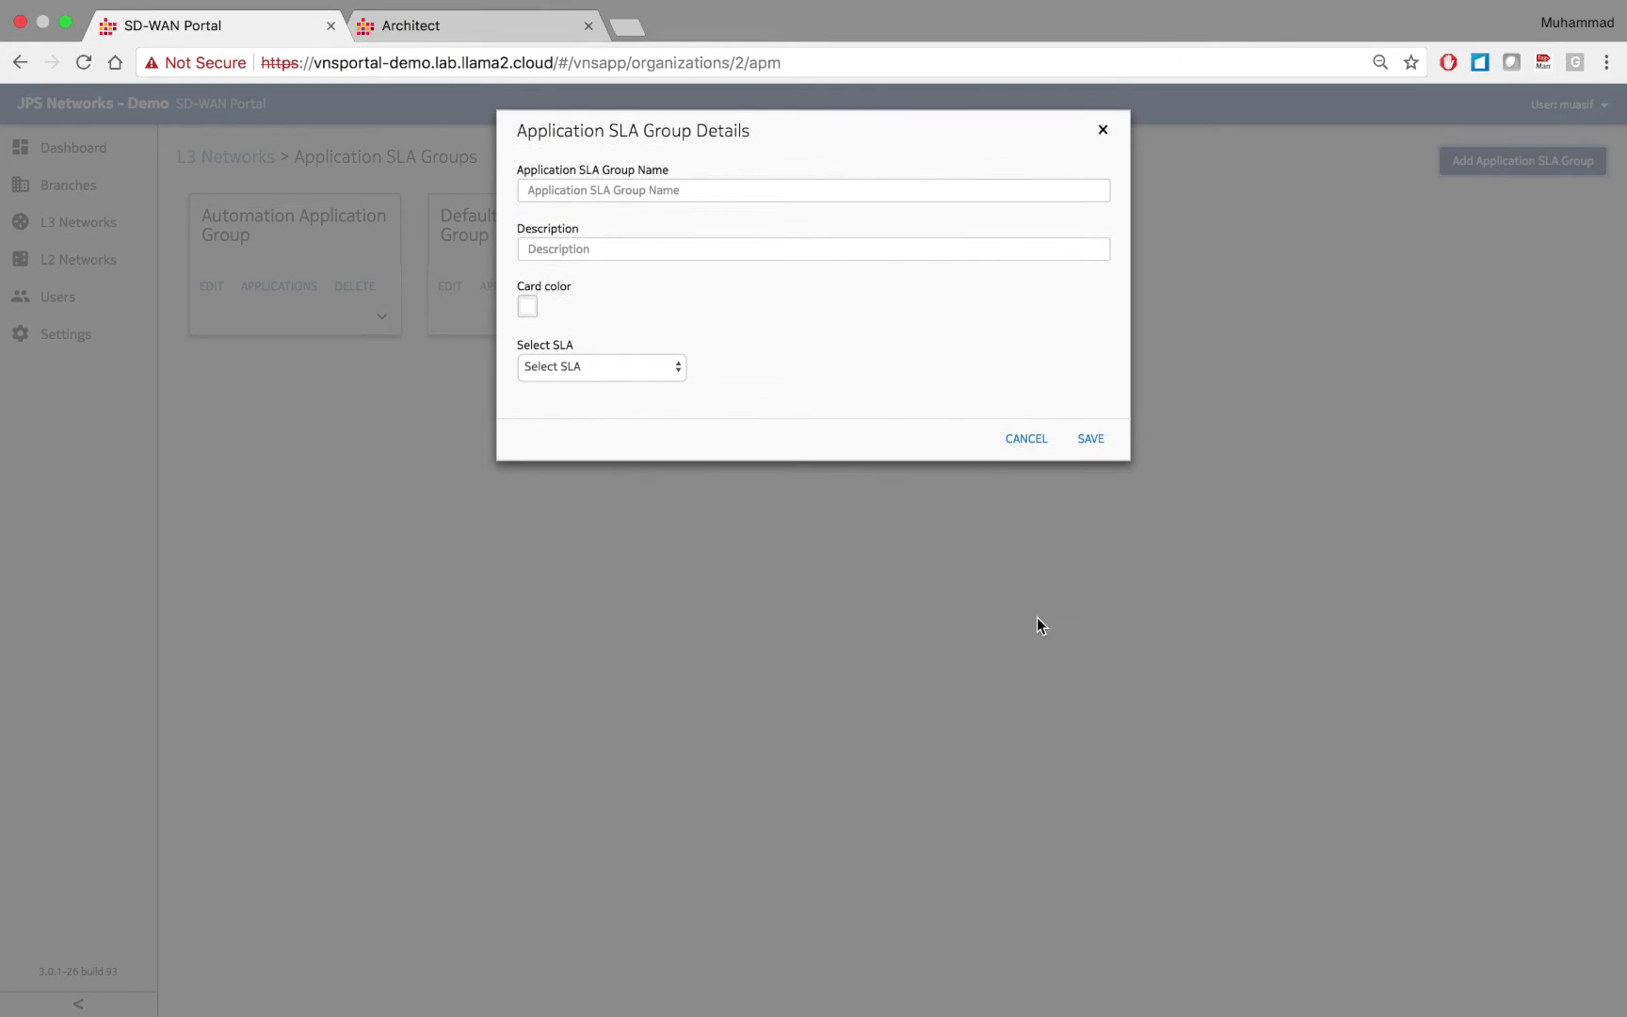
{"action": "left_click", "coordinate": [617, 191]}
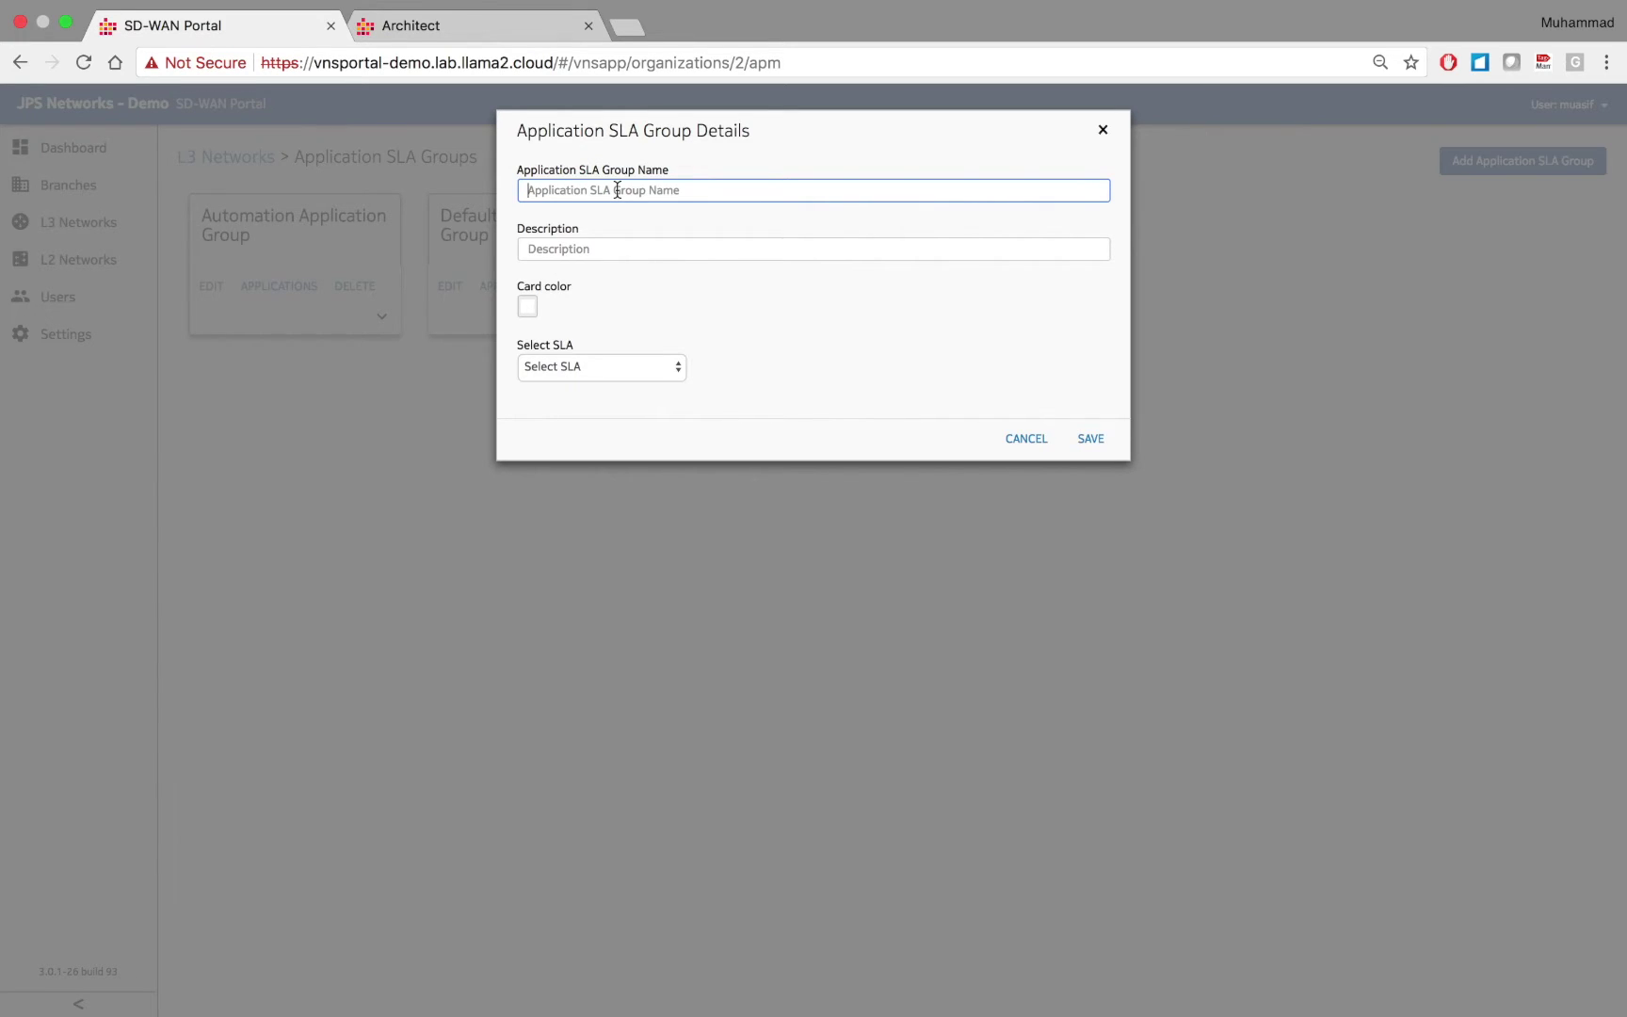
{"action": "type", "text": "Voice Apps"}
{"action": "left_click", "coordinate": [561, 250]}
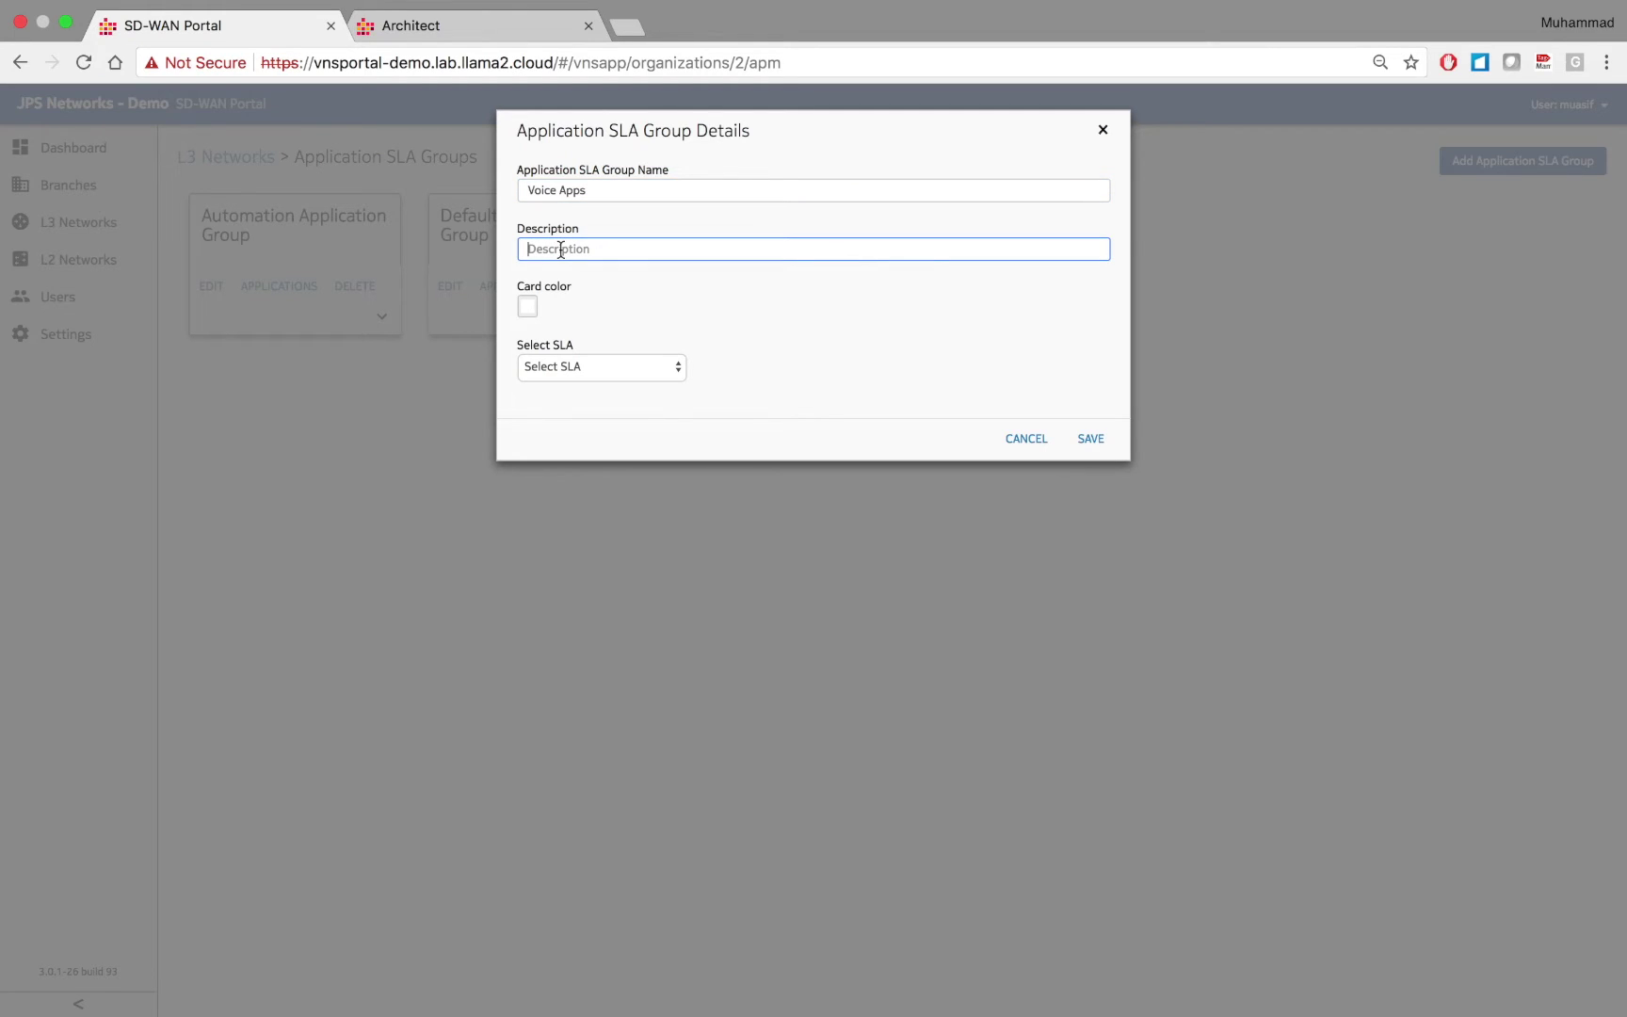
{"action": "left_click", "coordinate": [529, 313]}
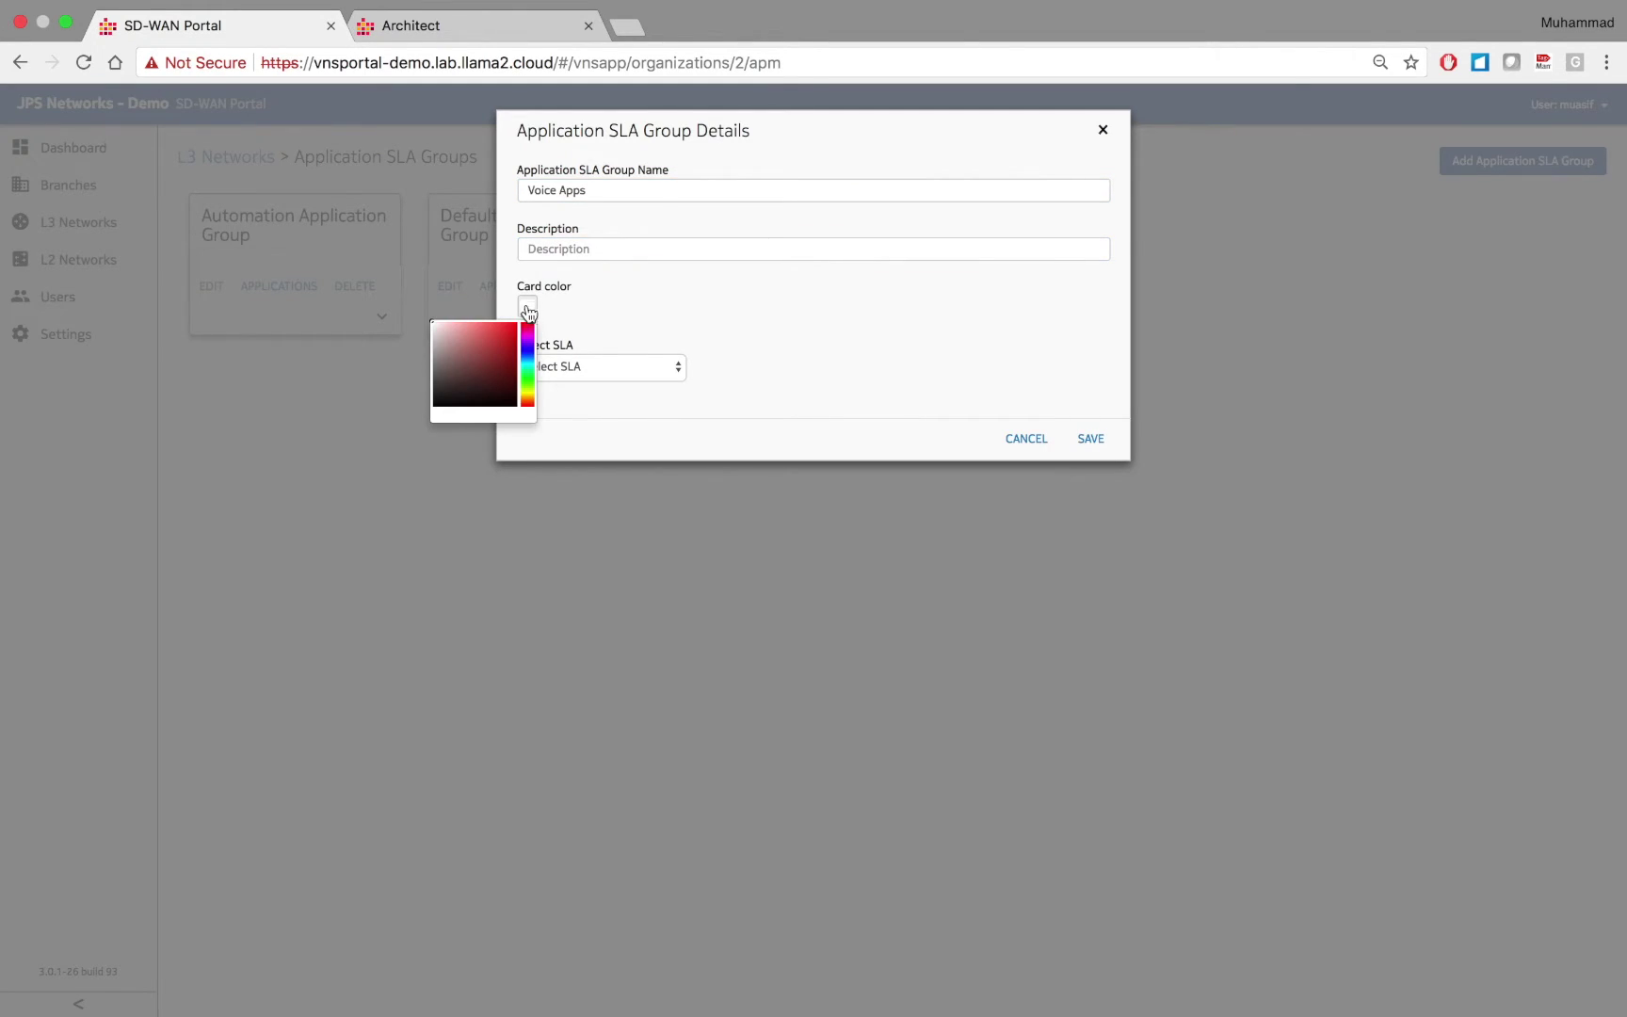
{"action": "left_click", "coordinate": [483, 359]}
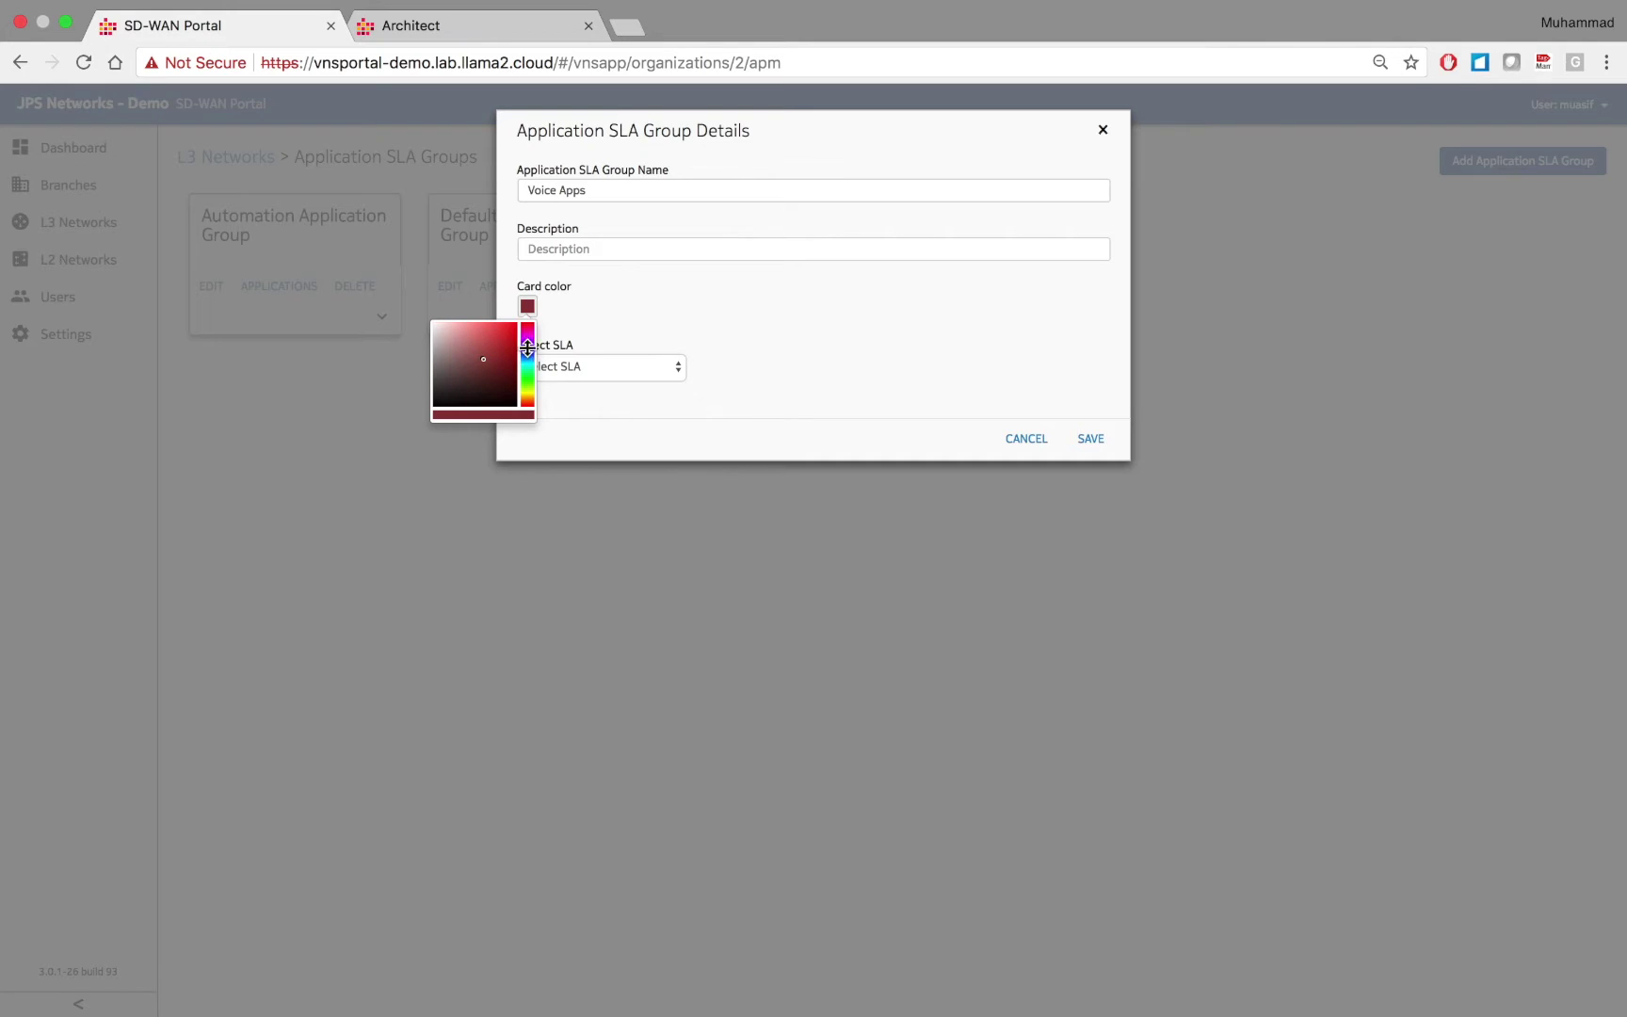
{"action": "left_click", "coordinate": [521, 373]}
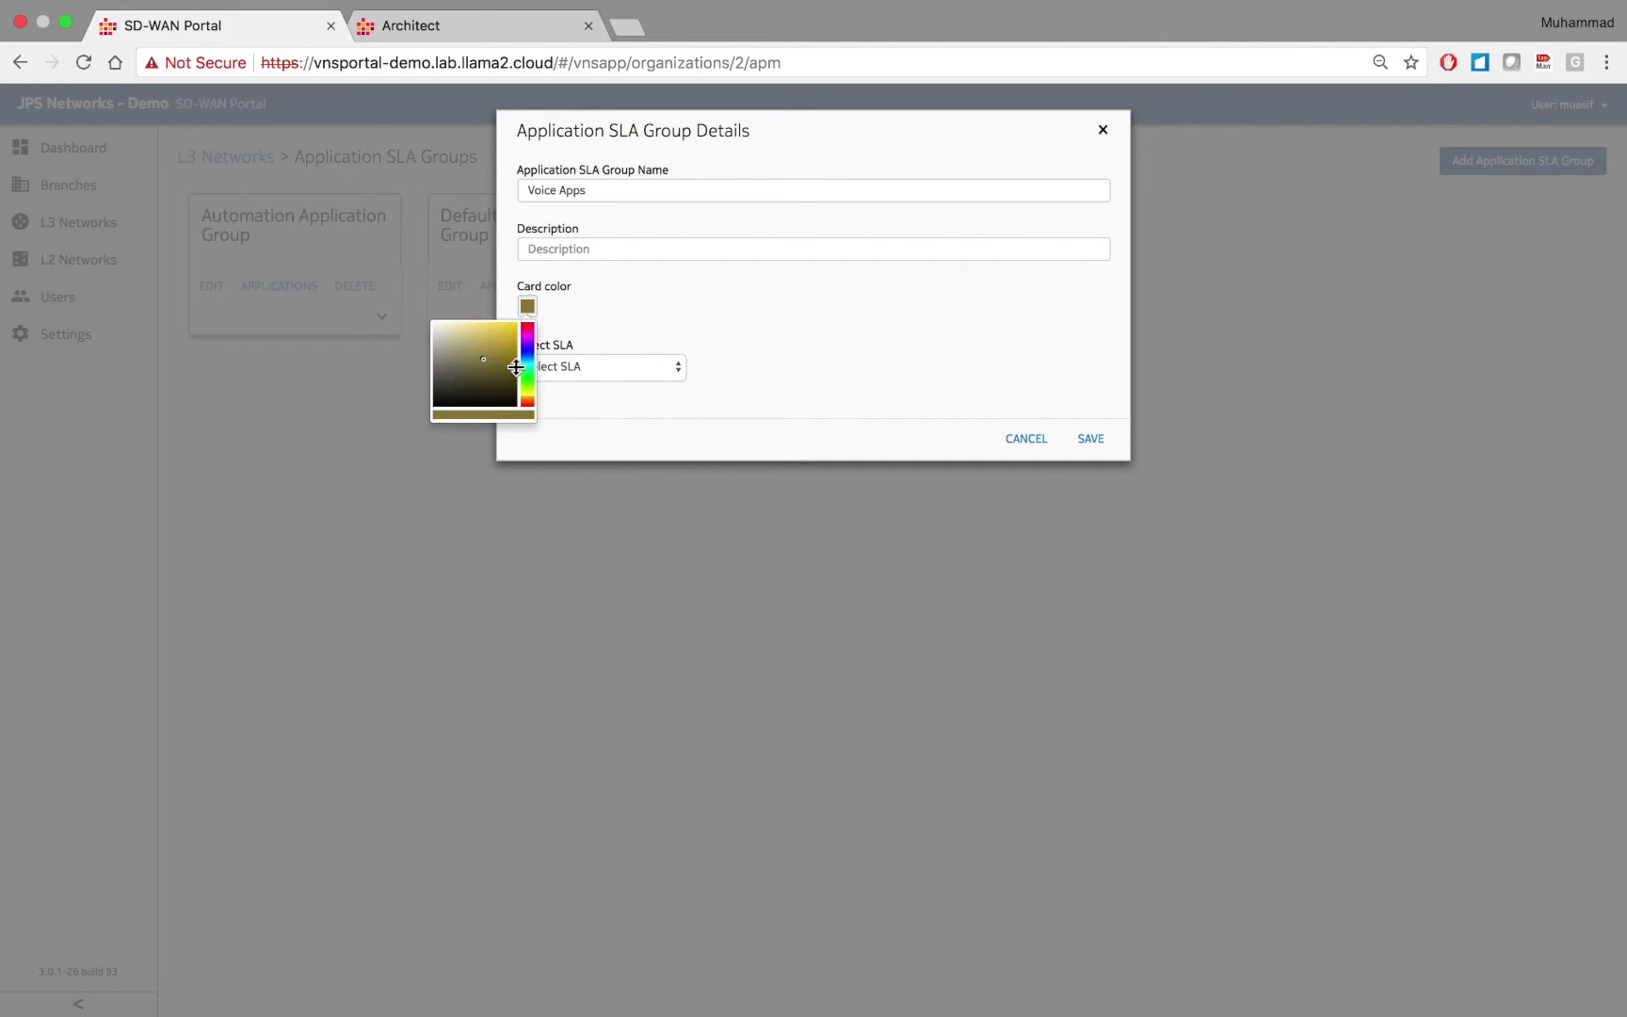
{"action": "left_click", "coordinate": [454, 339]}
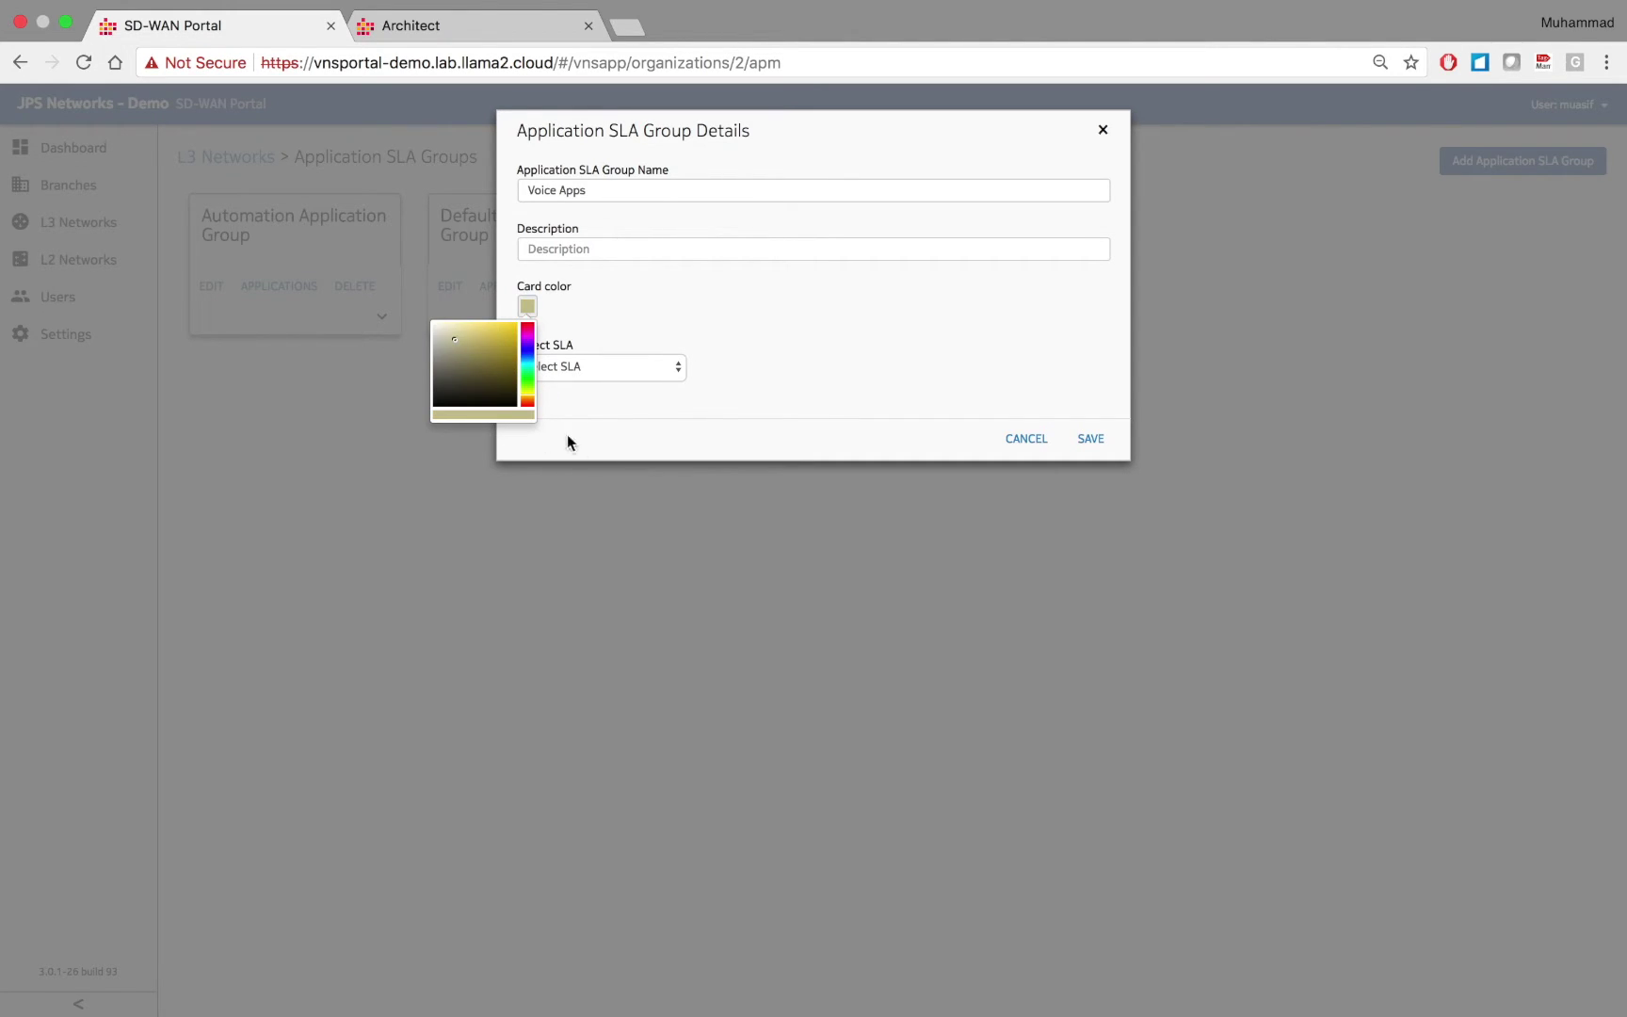
{"action": "left_click", "coordinate": [629, 330]}
Link the Voice Apps group to the Gold App SLA and save it.
{"action": "left_click", "coordinate": [610, 366]}
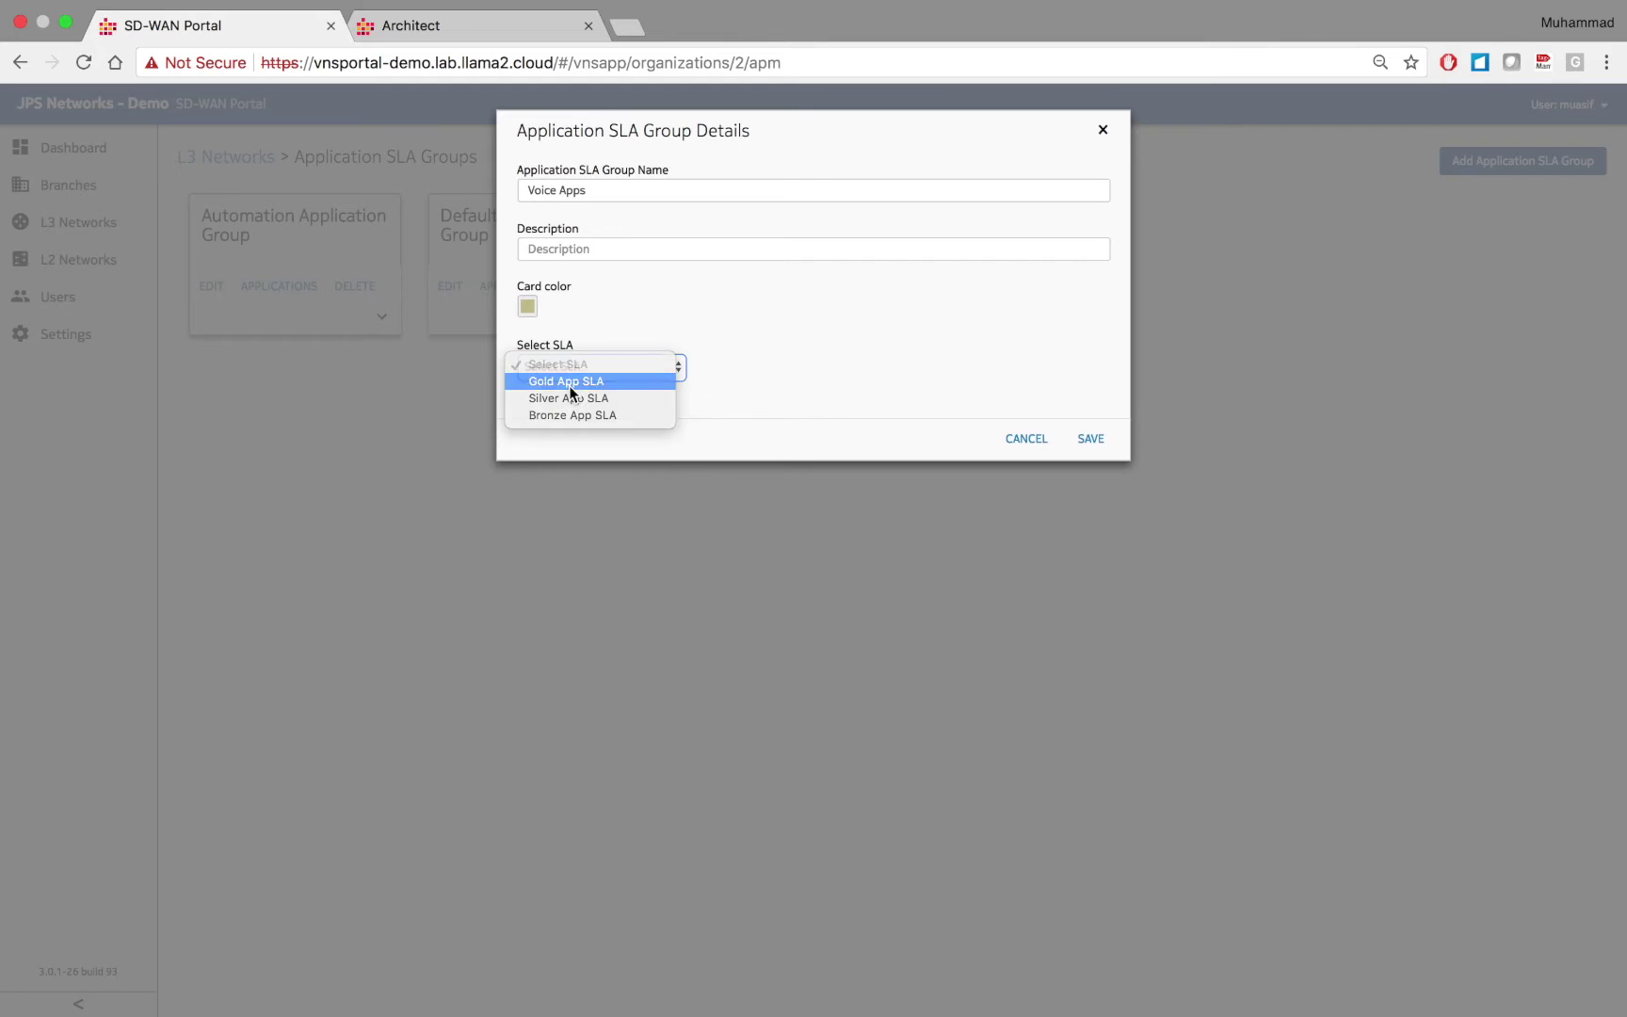
{"action": "left_click", "coordinate": [568, 385]}
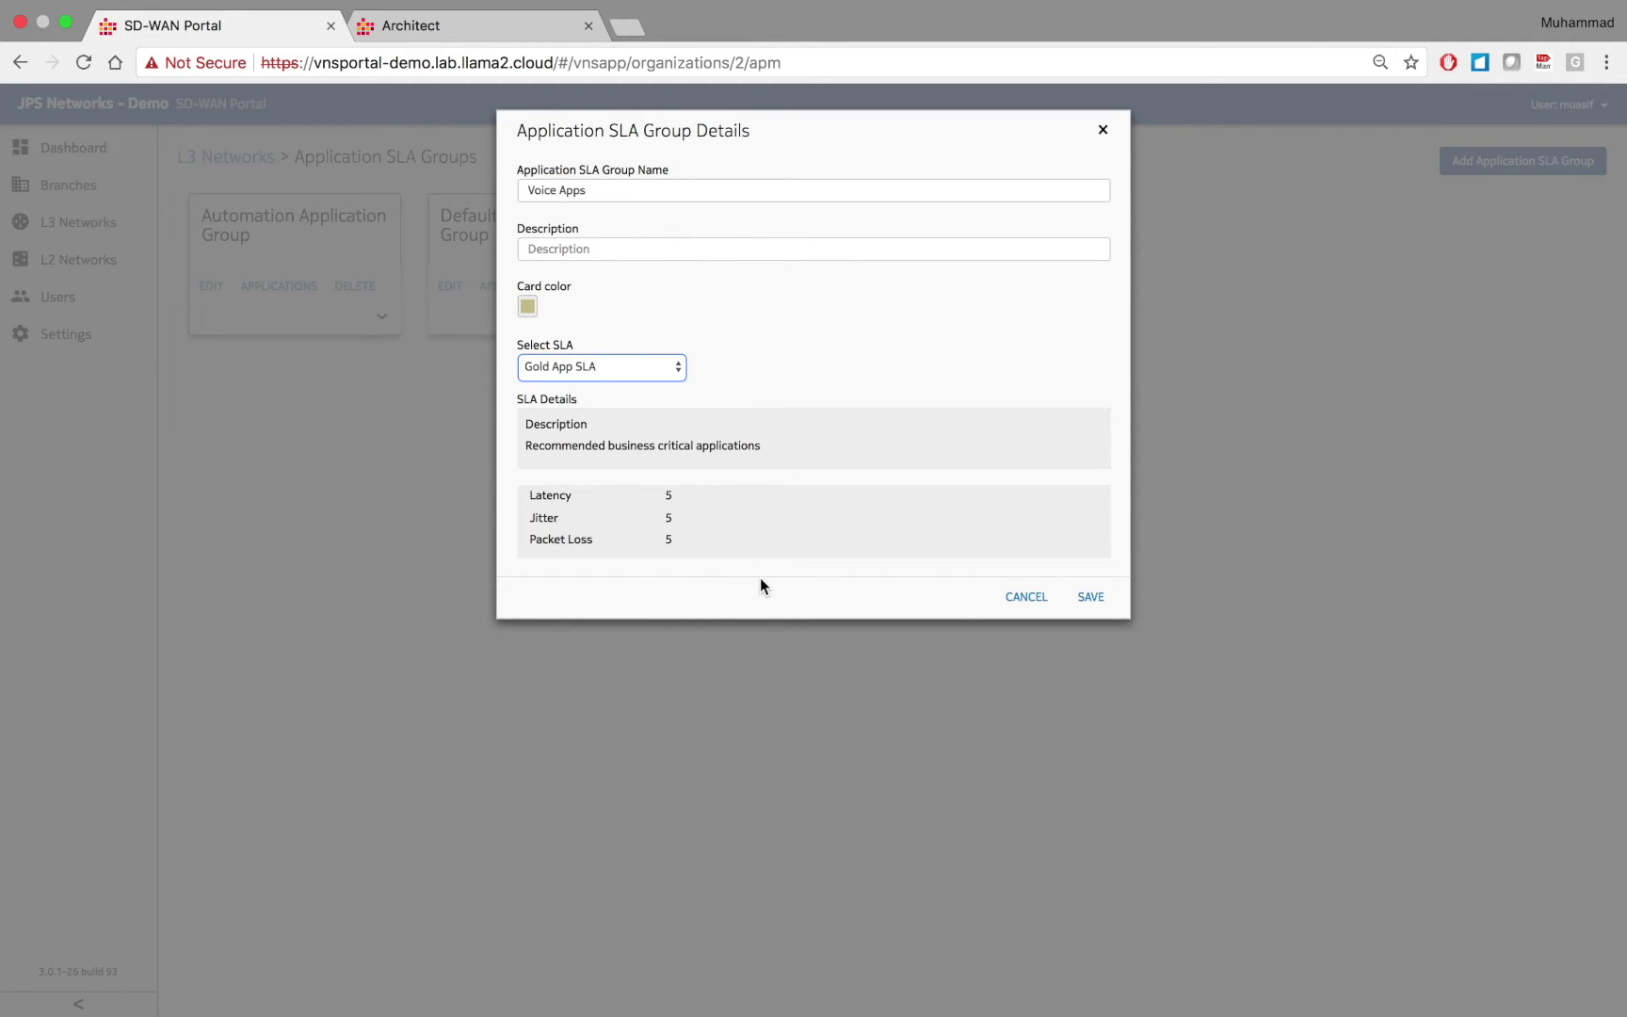
{"action": "left_click", "coordinate": [1093, 601]}
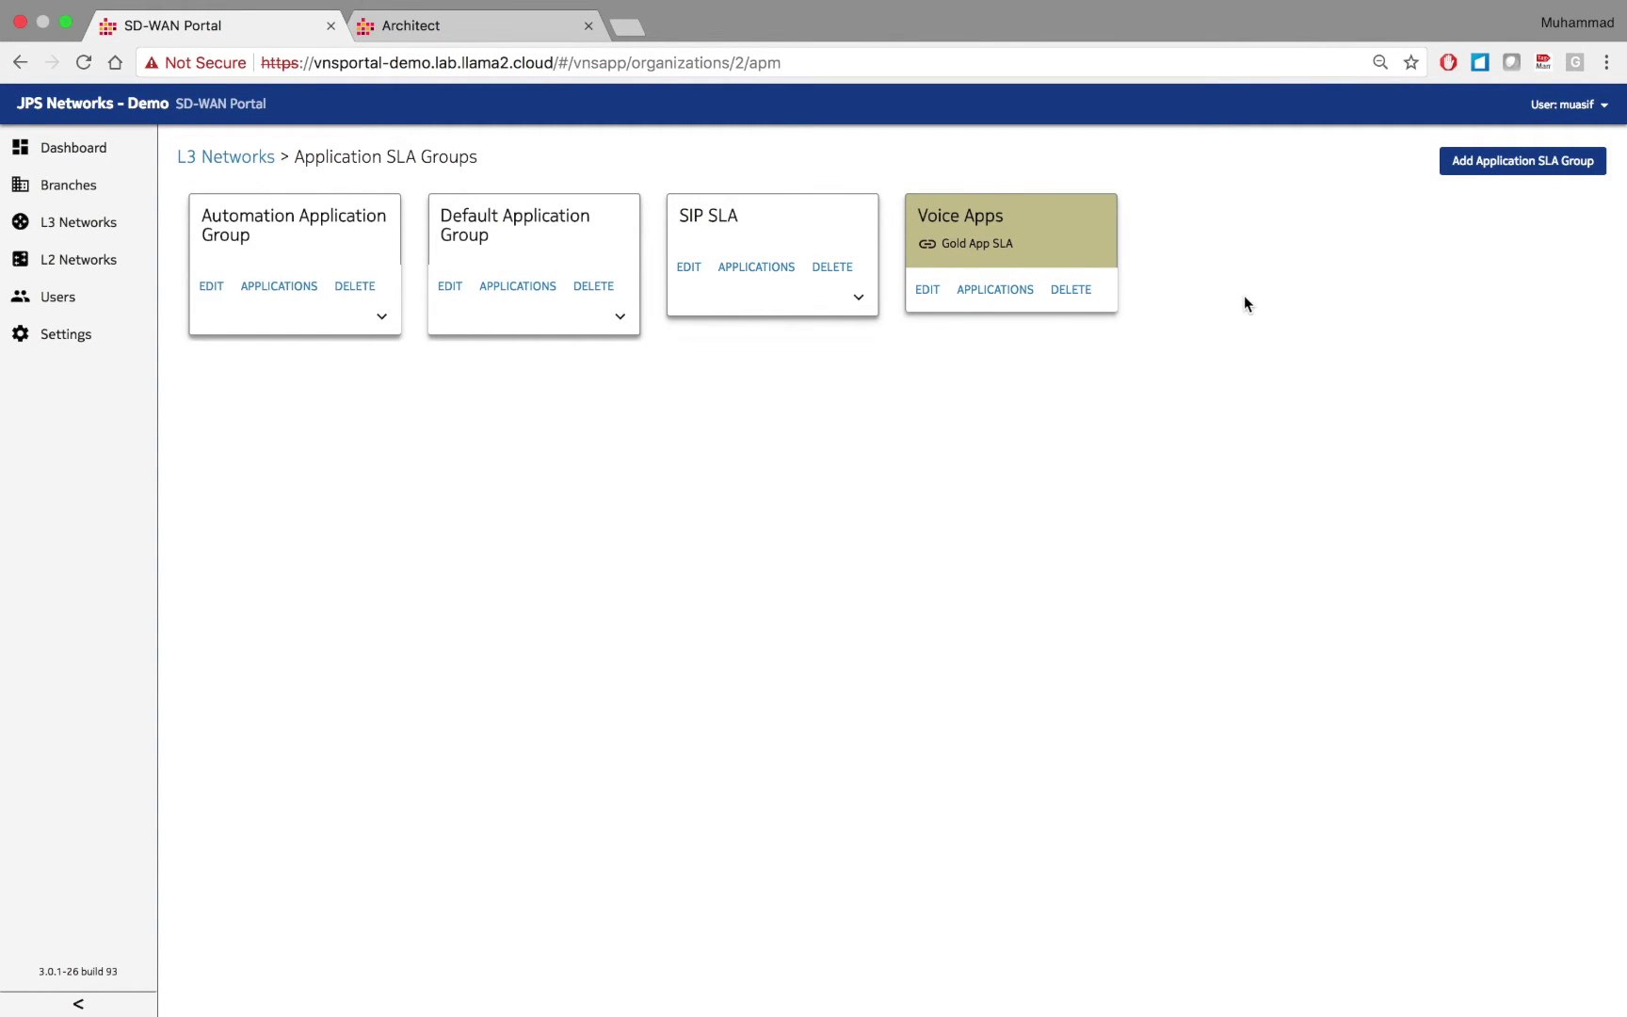
{"action": "left_click", "coordinate": [998, 290]}
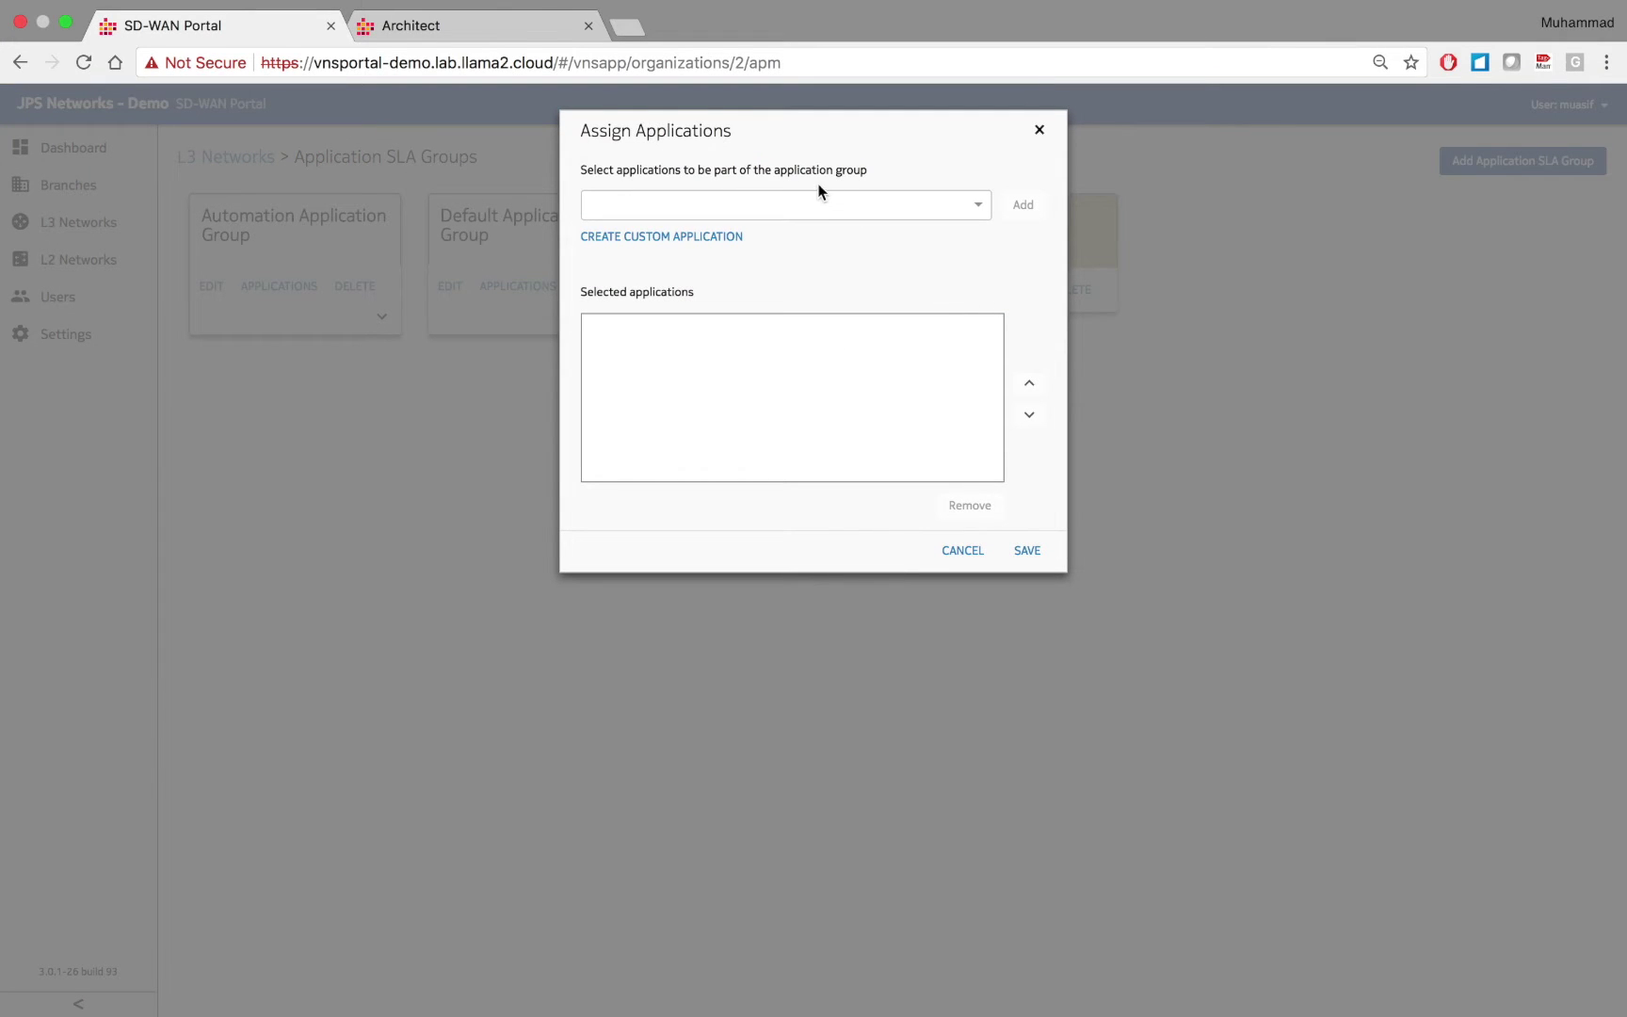
Add myWebex to the Voice Apps group's selected applications.
{"action": "left_click", "coordinate": [820, 203]}
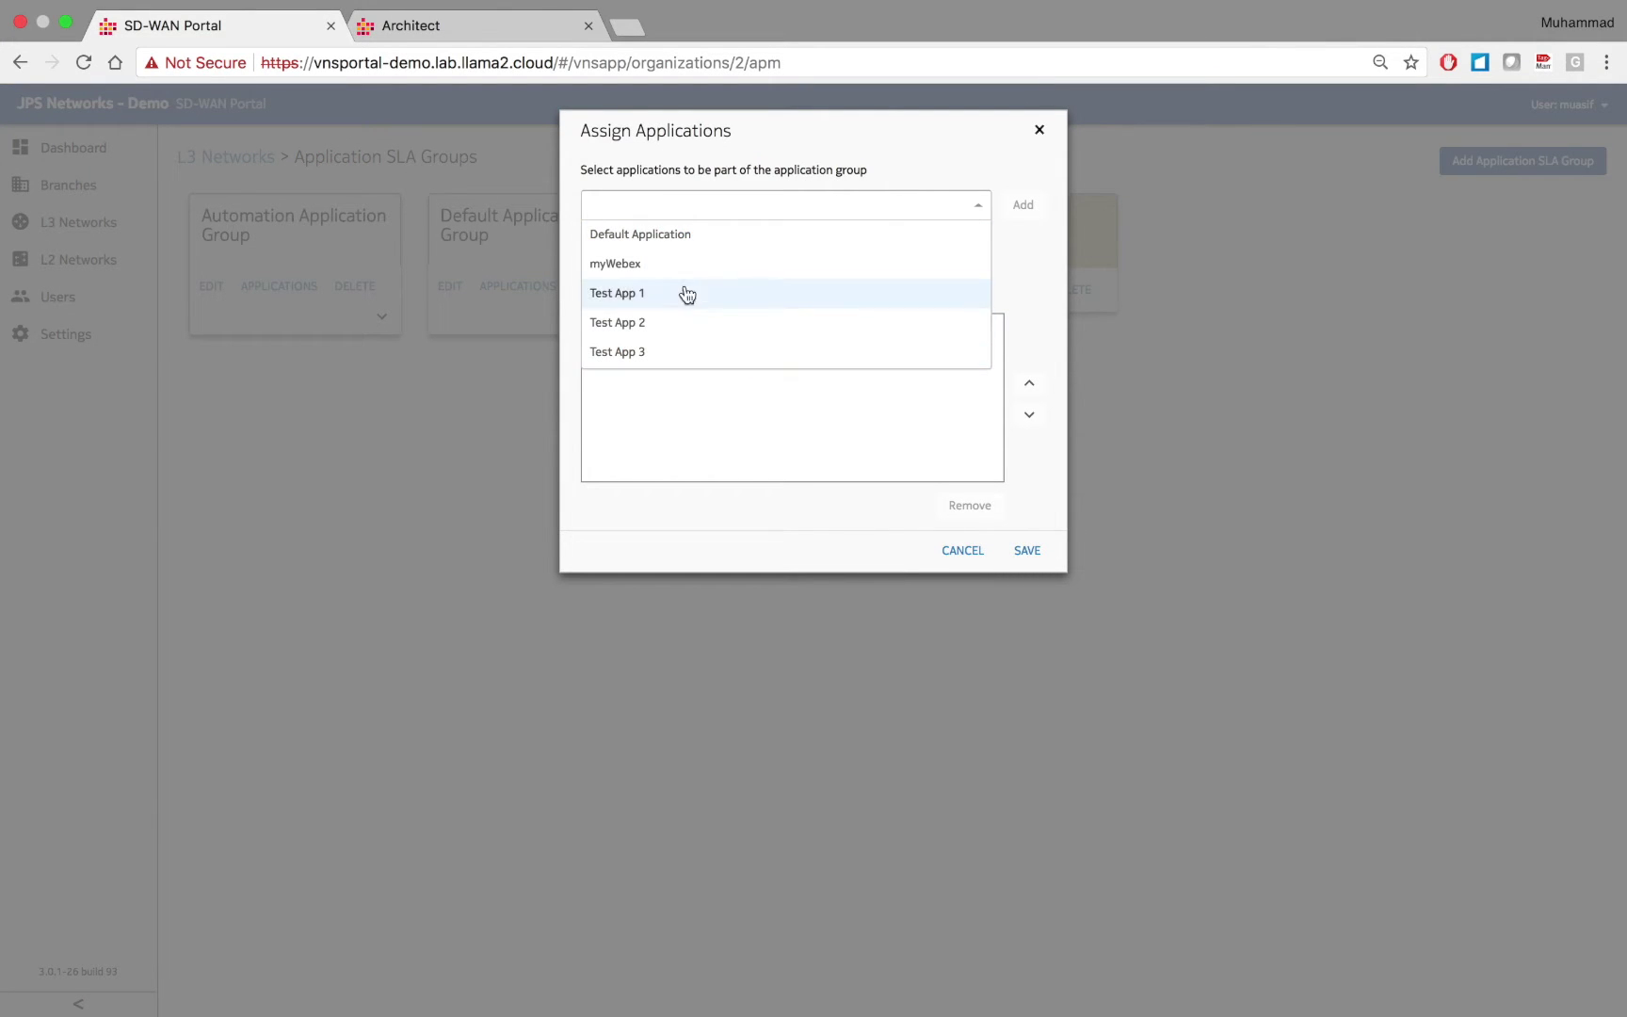
{"action": "left_click", "coordinate": [631, 267]}
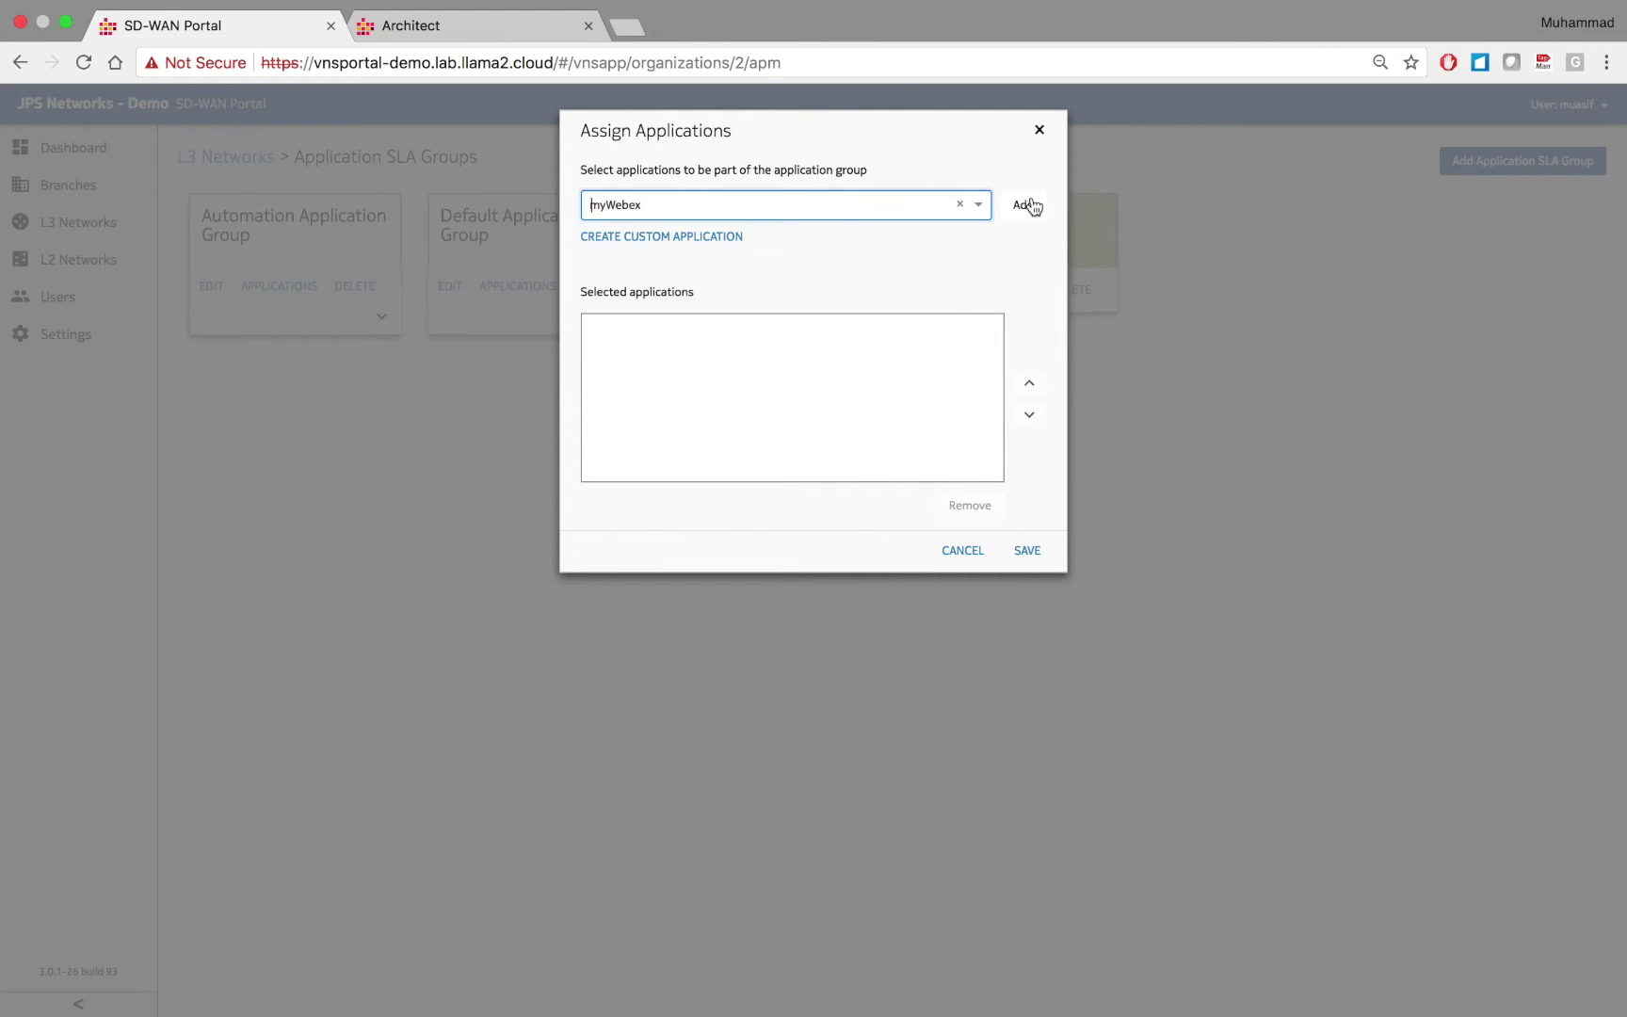
{"action": "left_click", "coordinate": [1033, 206]}
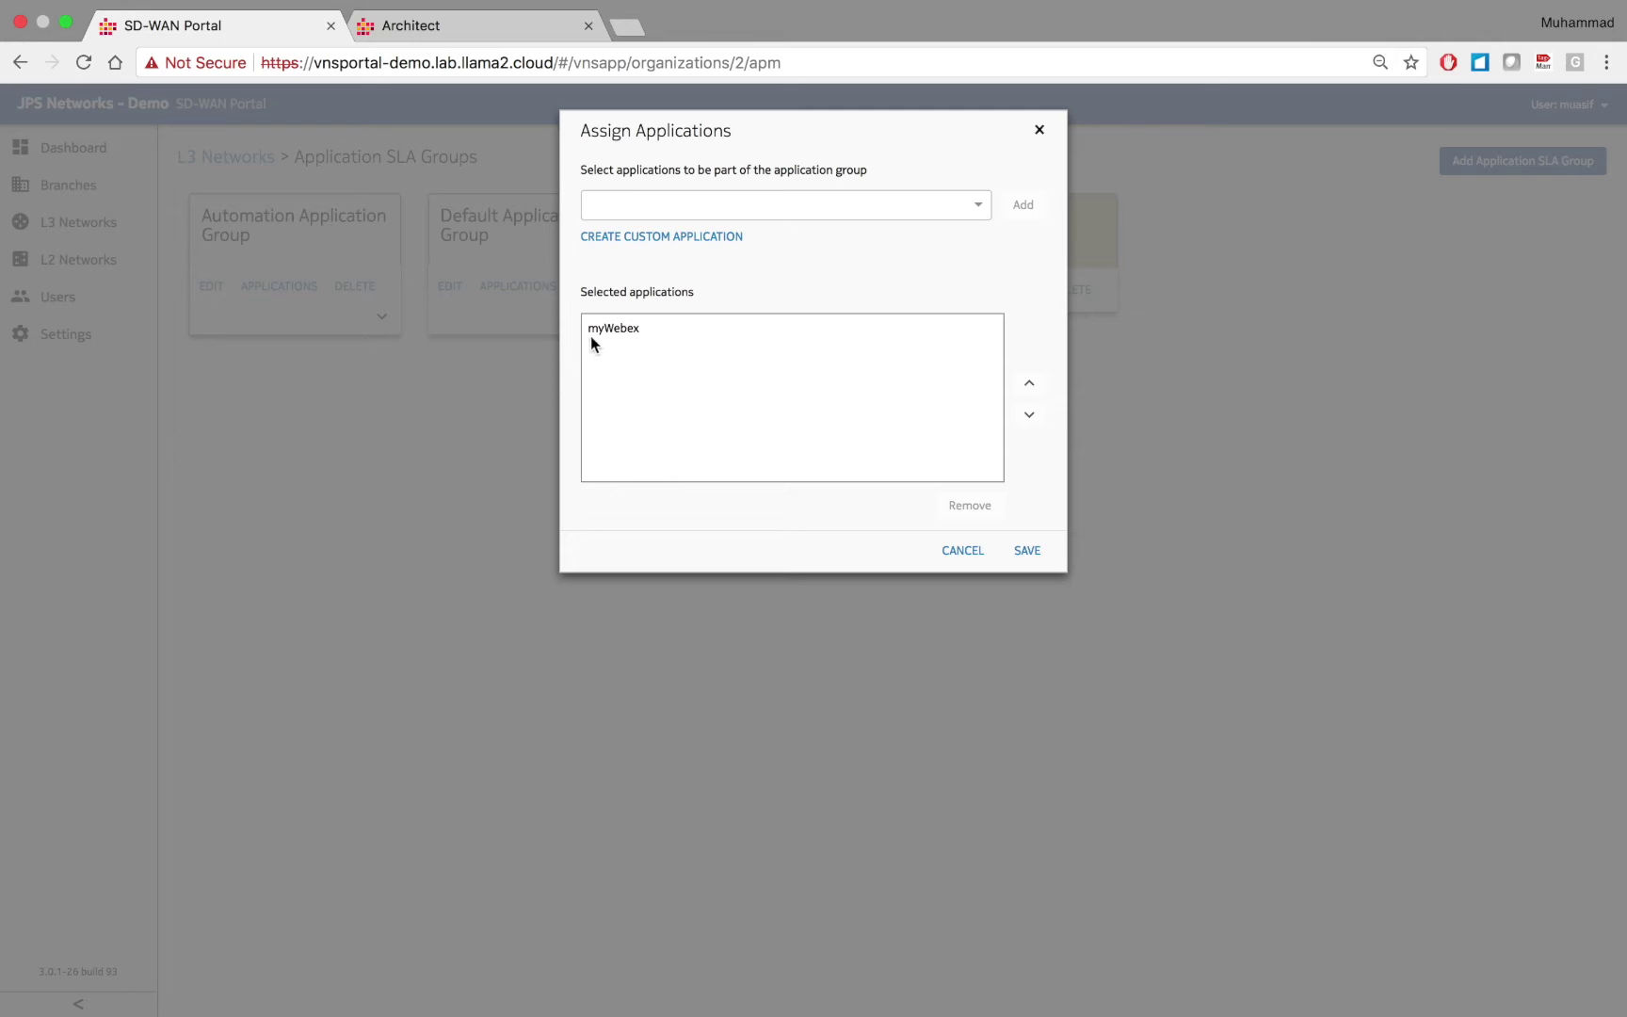
{"action": "left_click", "coordinate": [659, 238]}
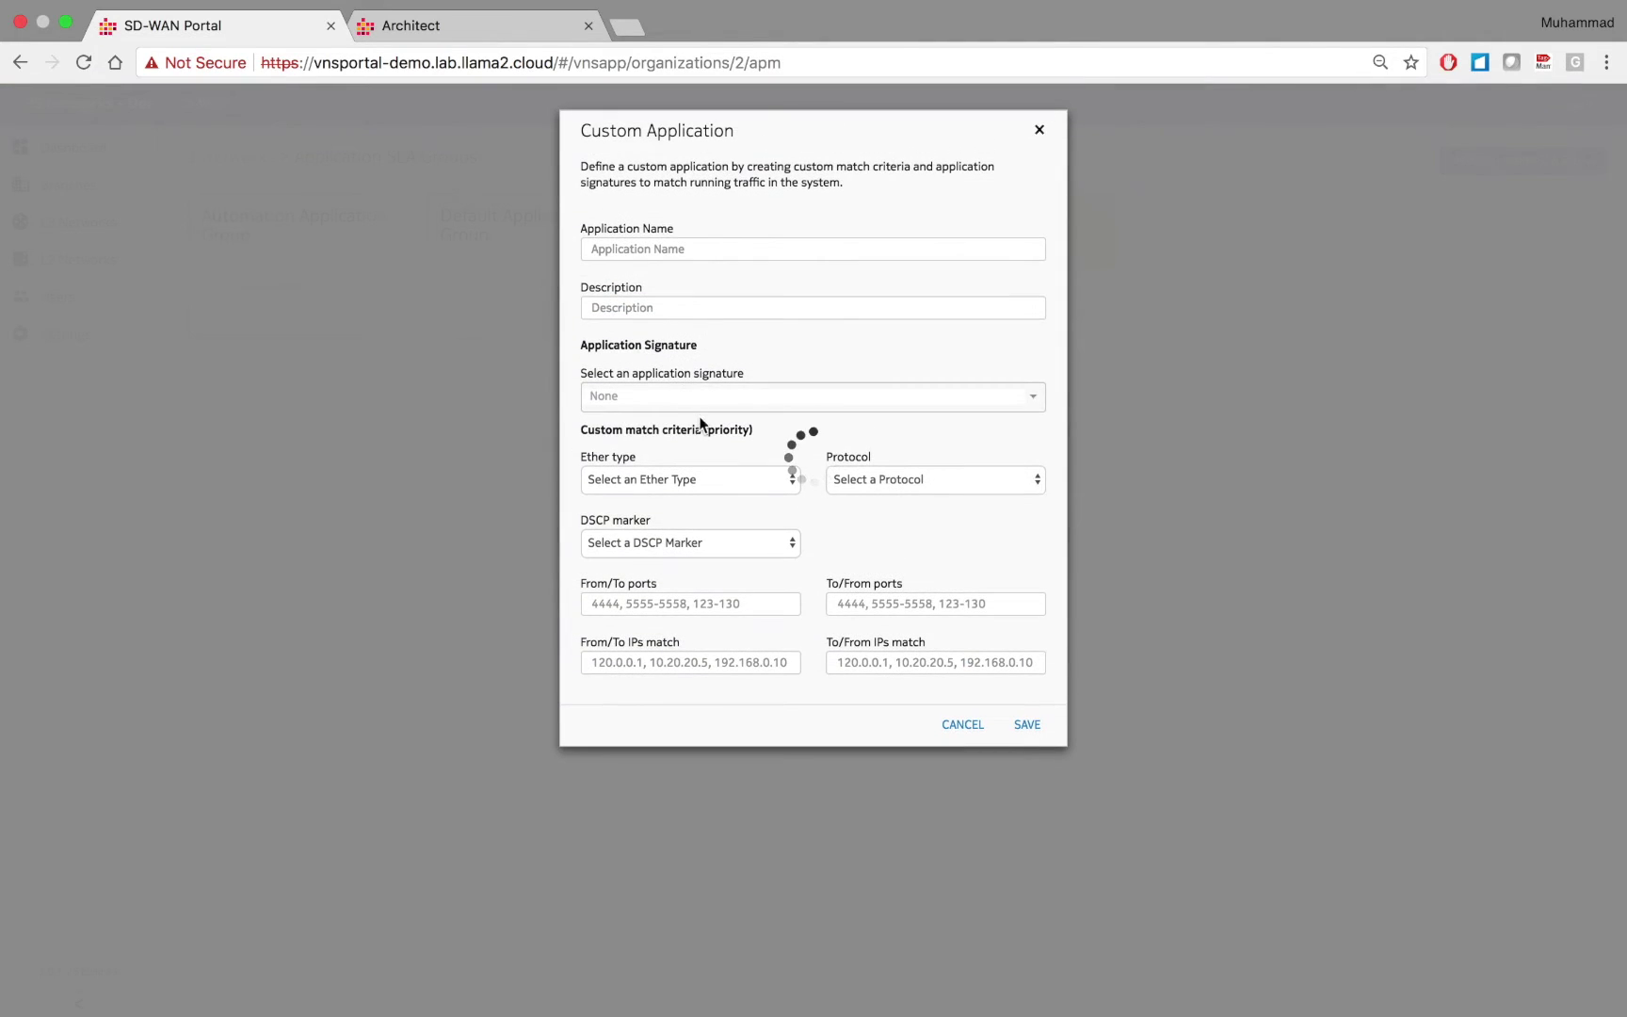
Save a custom application 'skype1' using the Skype application signature.
{"action": "left_click", "coordinate": [644, 251]}
{"action": "type", "text": "sky"}
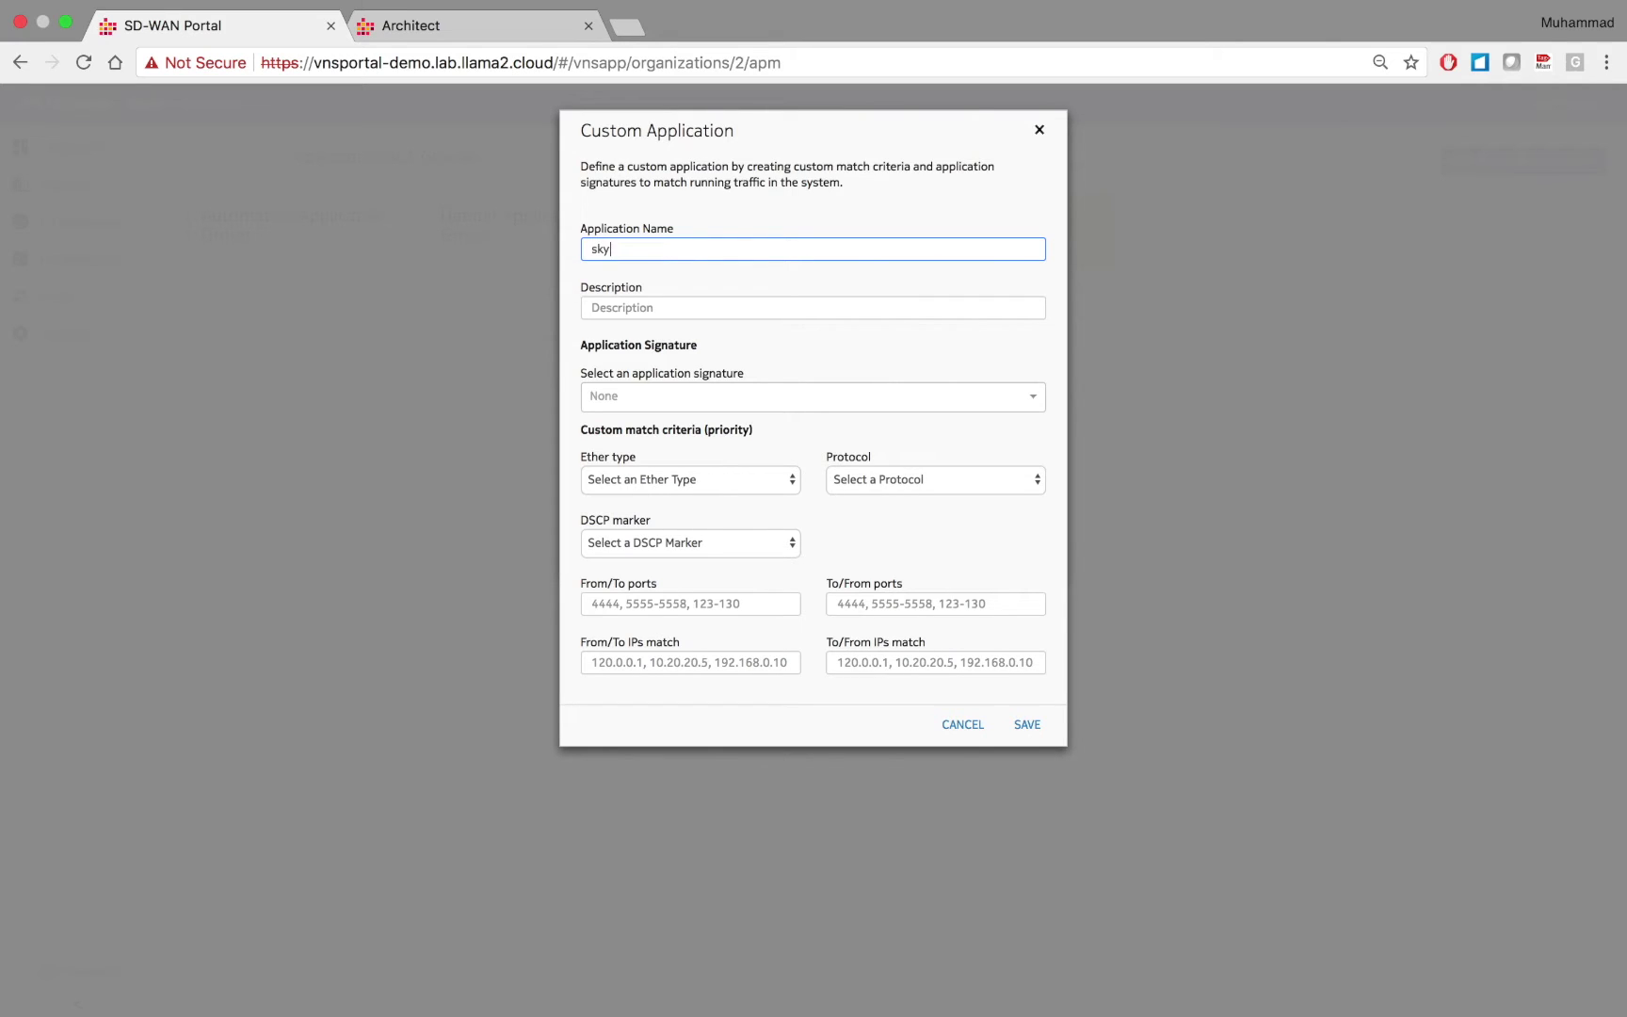
{"action": "type", "text": "pe1"}
{"action": "left_click", "coordinate": [641, 398]}
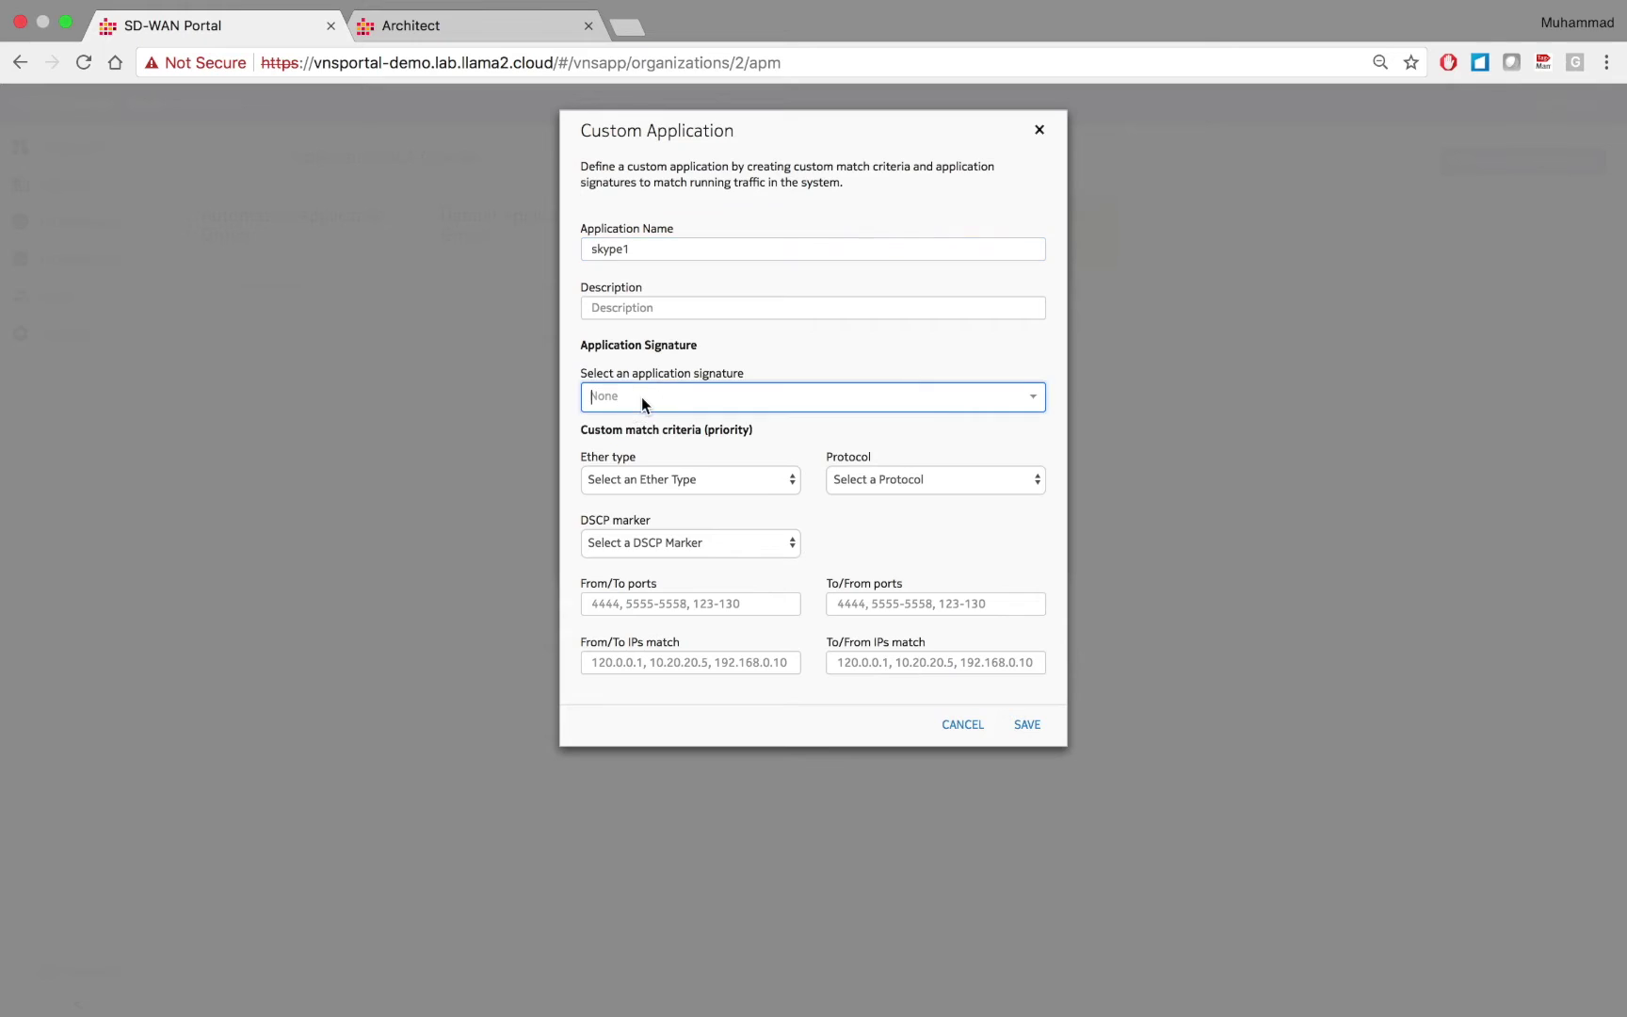
{"action": "type", "text": "skype"}
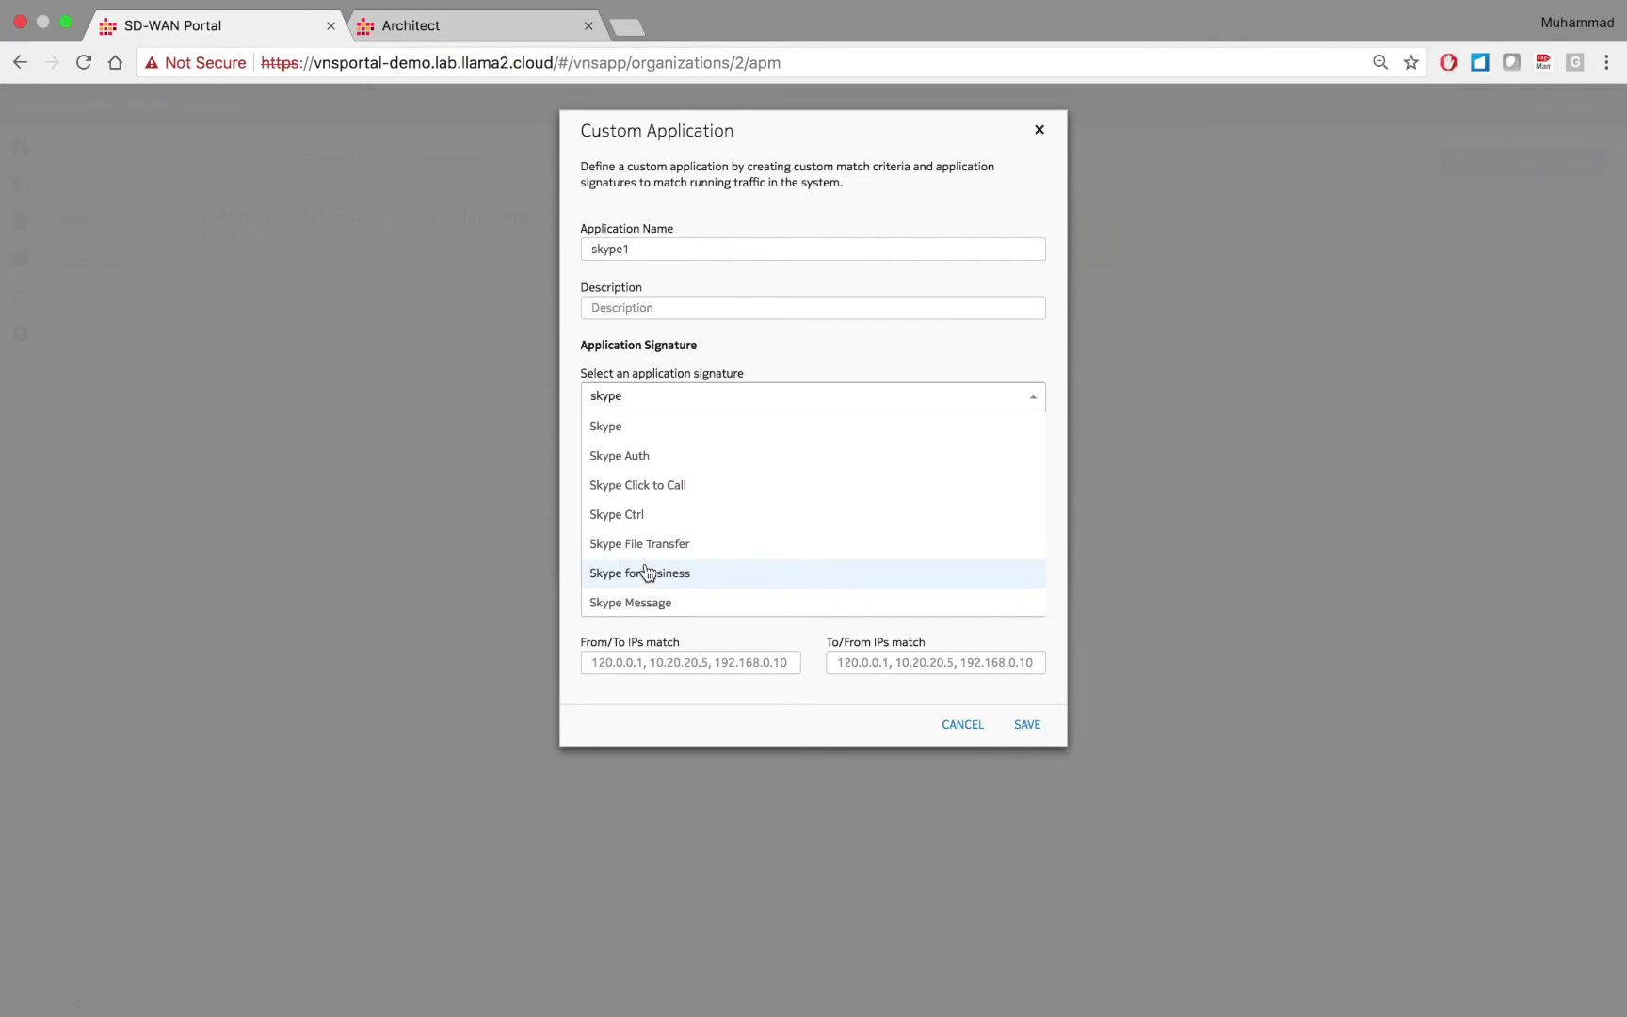
{"action": "left_click", "coordinate": [644, 436]}
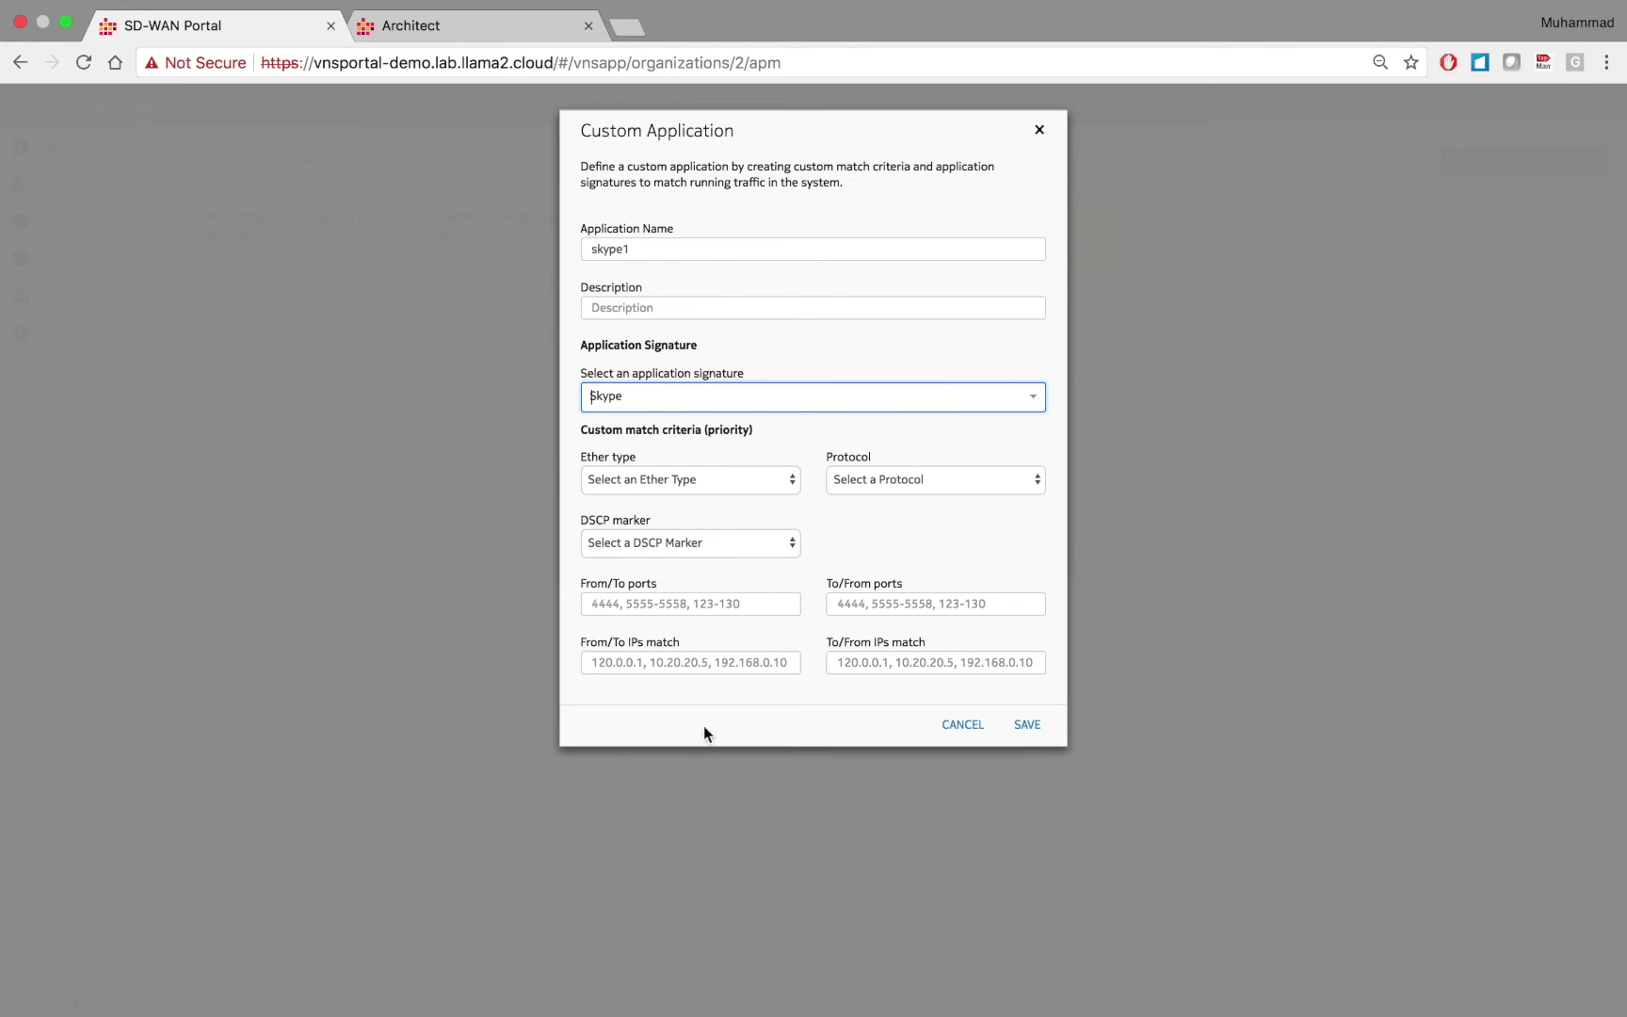
{"action": "left_click", "coordinate": [1029, 733]}
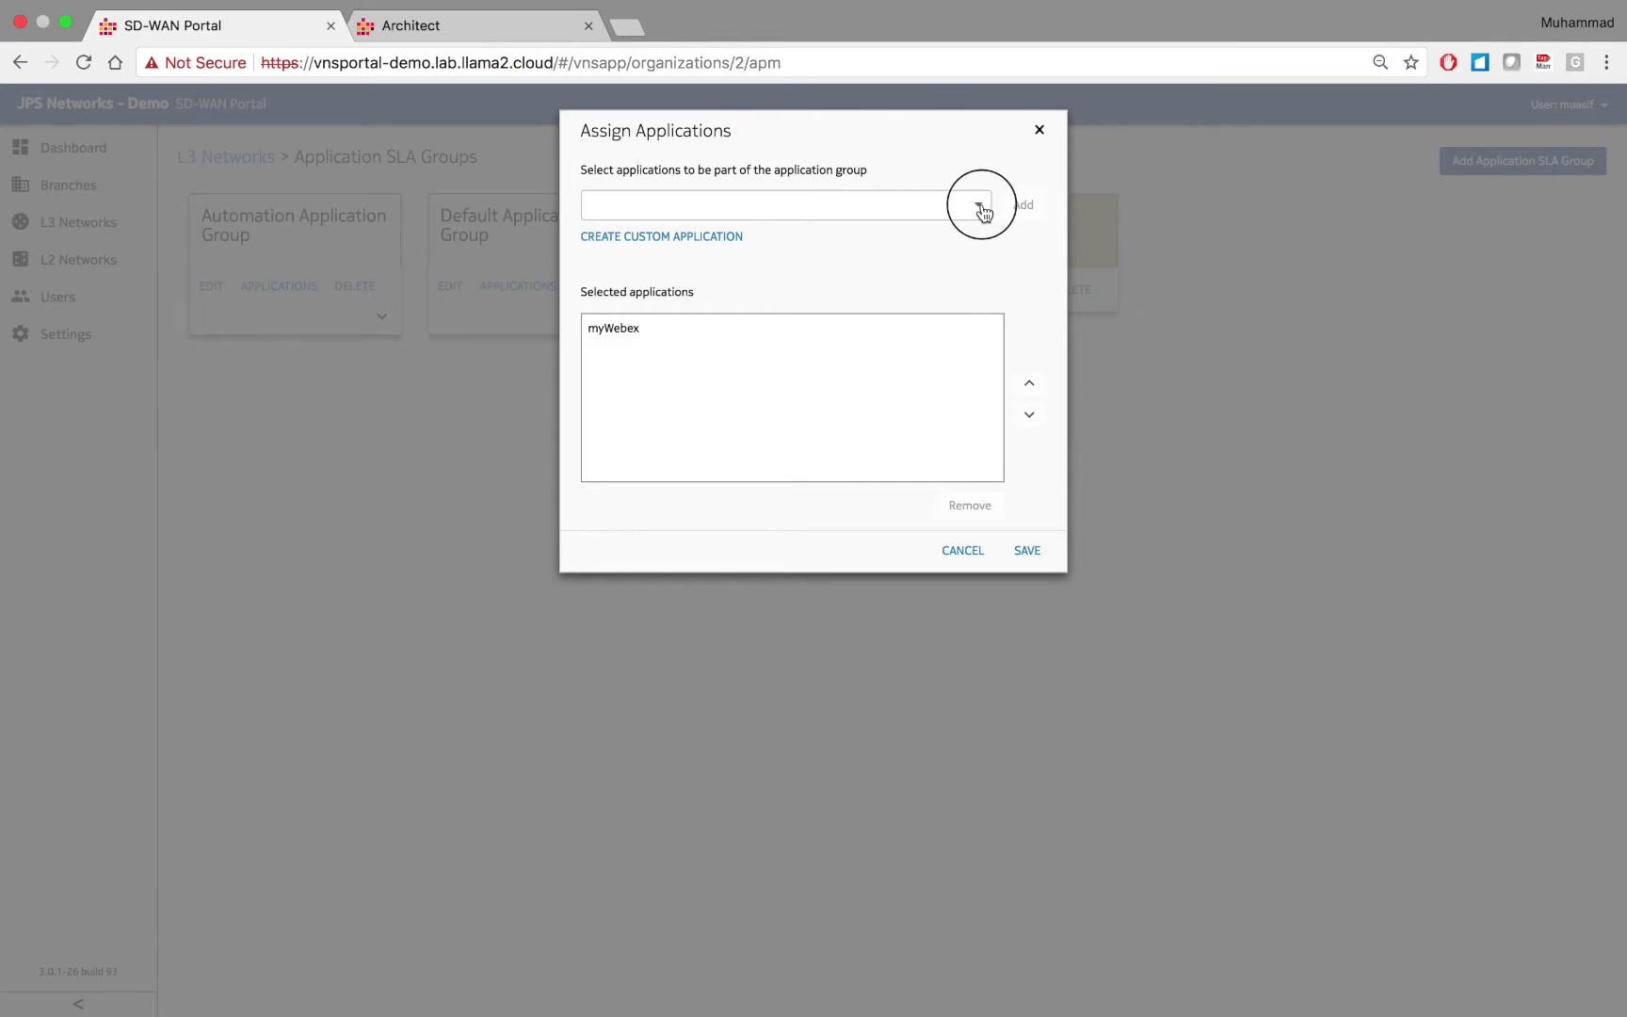
{"action": "left_click", "coordinate": [980, 207]}
Assign skype1 to Voice Apps alongside myWebex, save, and verify the group's applications.
{"action": "left_click", "coordinate": [769, 260]}
{"action": "left_click", "coordinate": [1022, 205]}
{"action": "left_click", "coordinate": [1027, 552]}
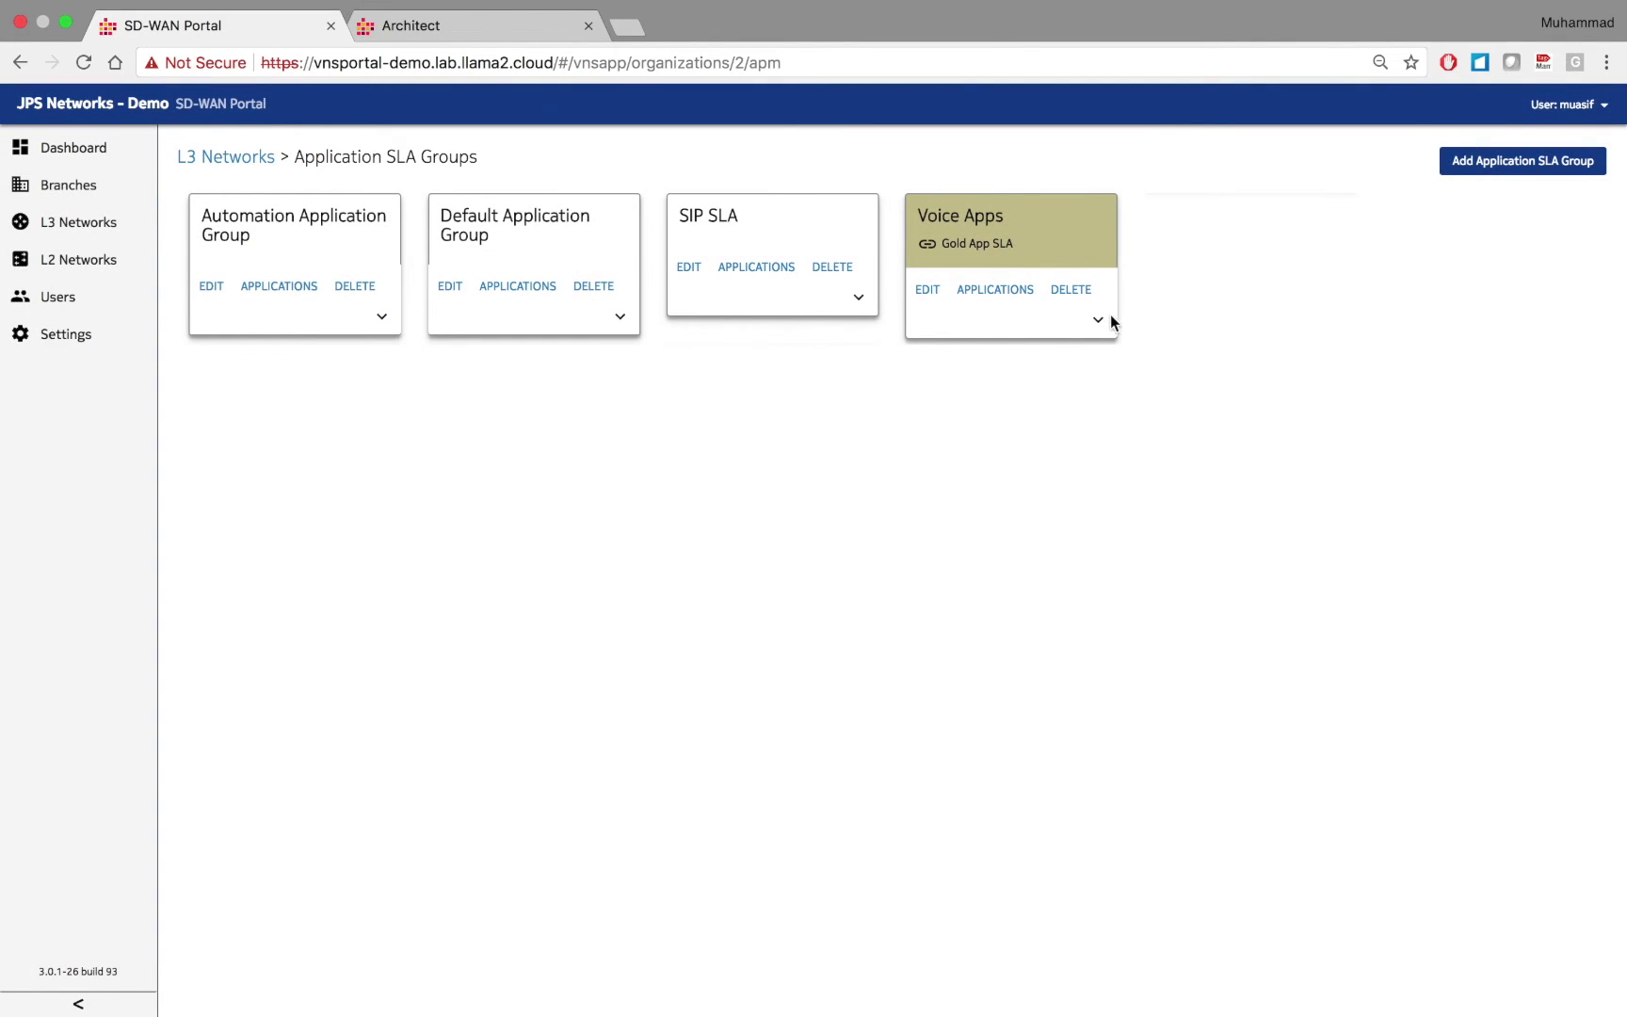
{"action": "left_click", "coordinate": [1103, 318]}
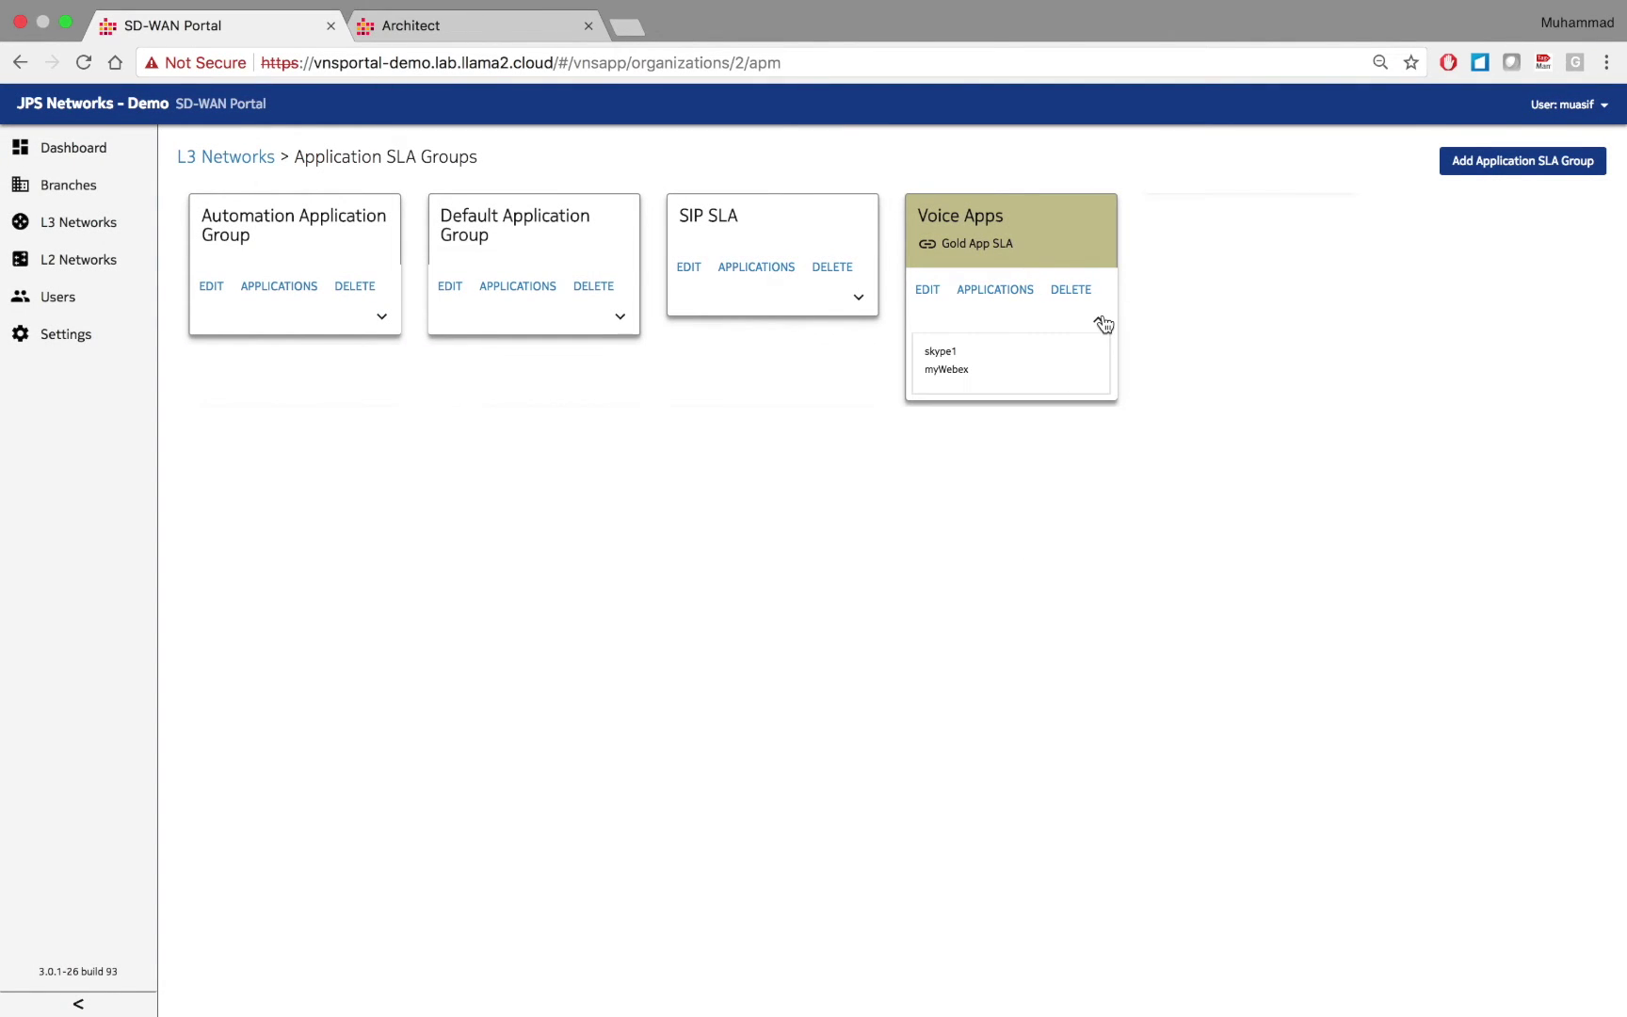
Open the Management L3 network, expand Application Control, and bring up its Application SLA Group settings.
{"action": "left_click", "coordinate": [82, 224]}
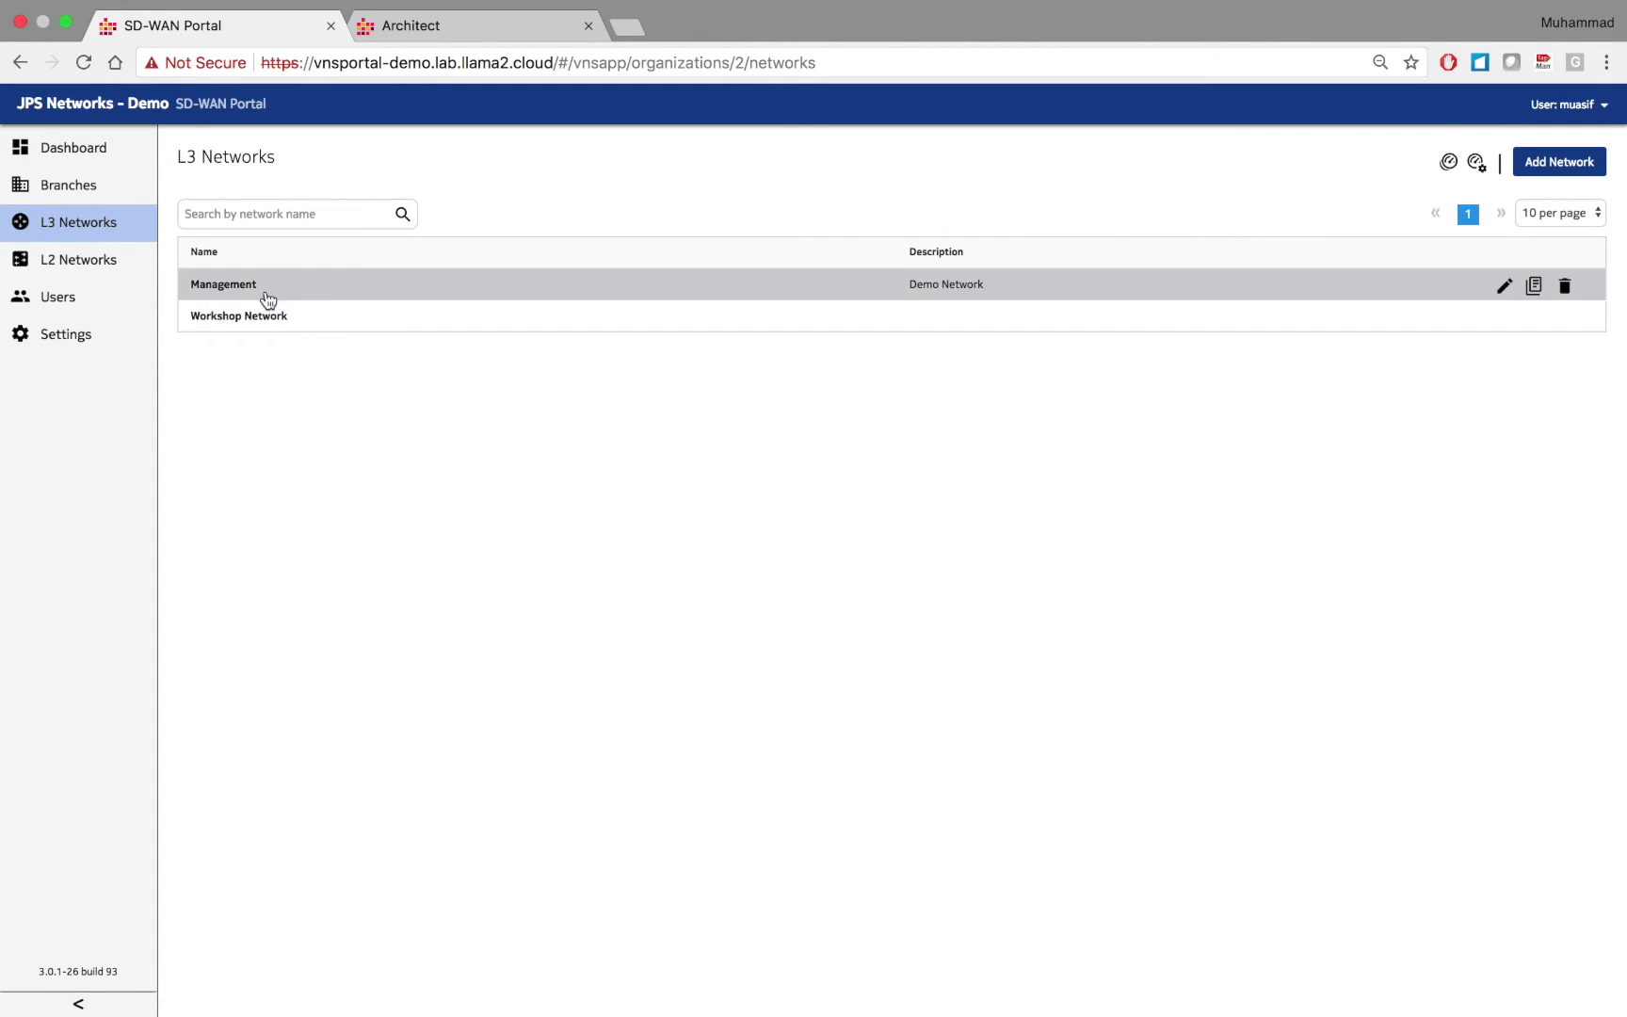
{"action": "left_click", "coordinate": [606, 294]}
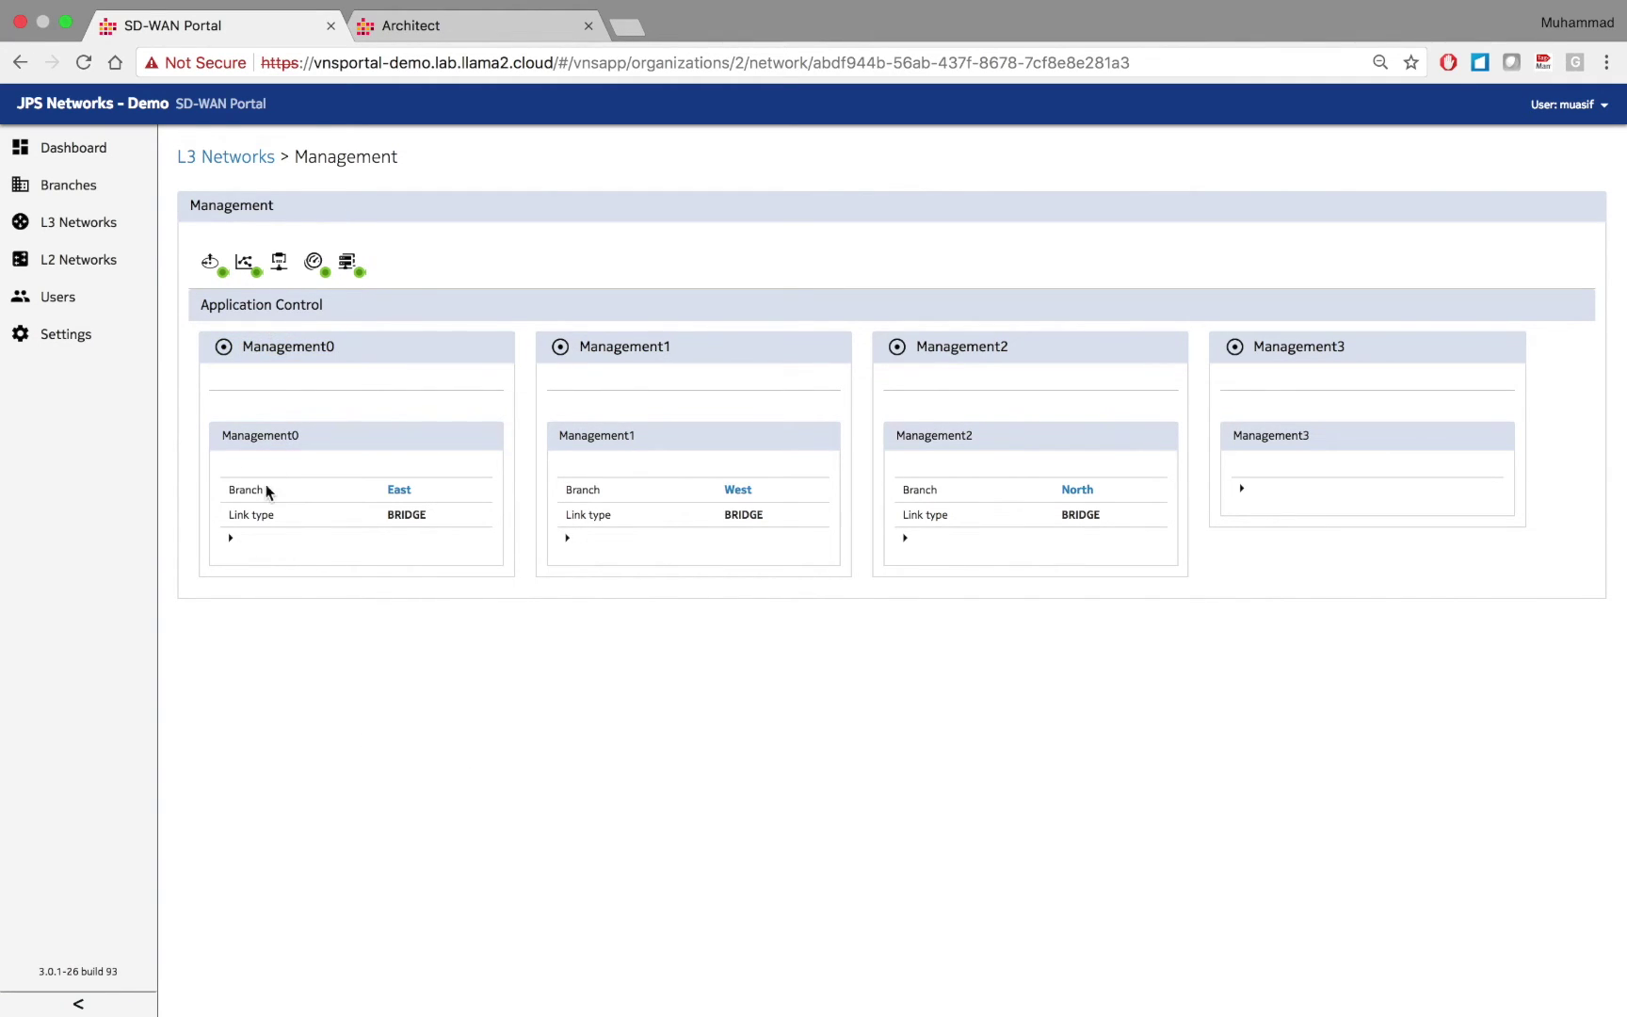
{"action": "mouse_move", "coordinate": [1458, 348]}
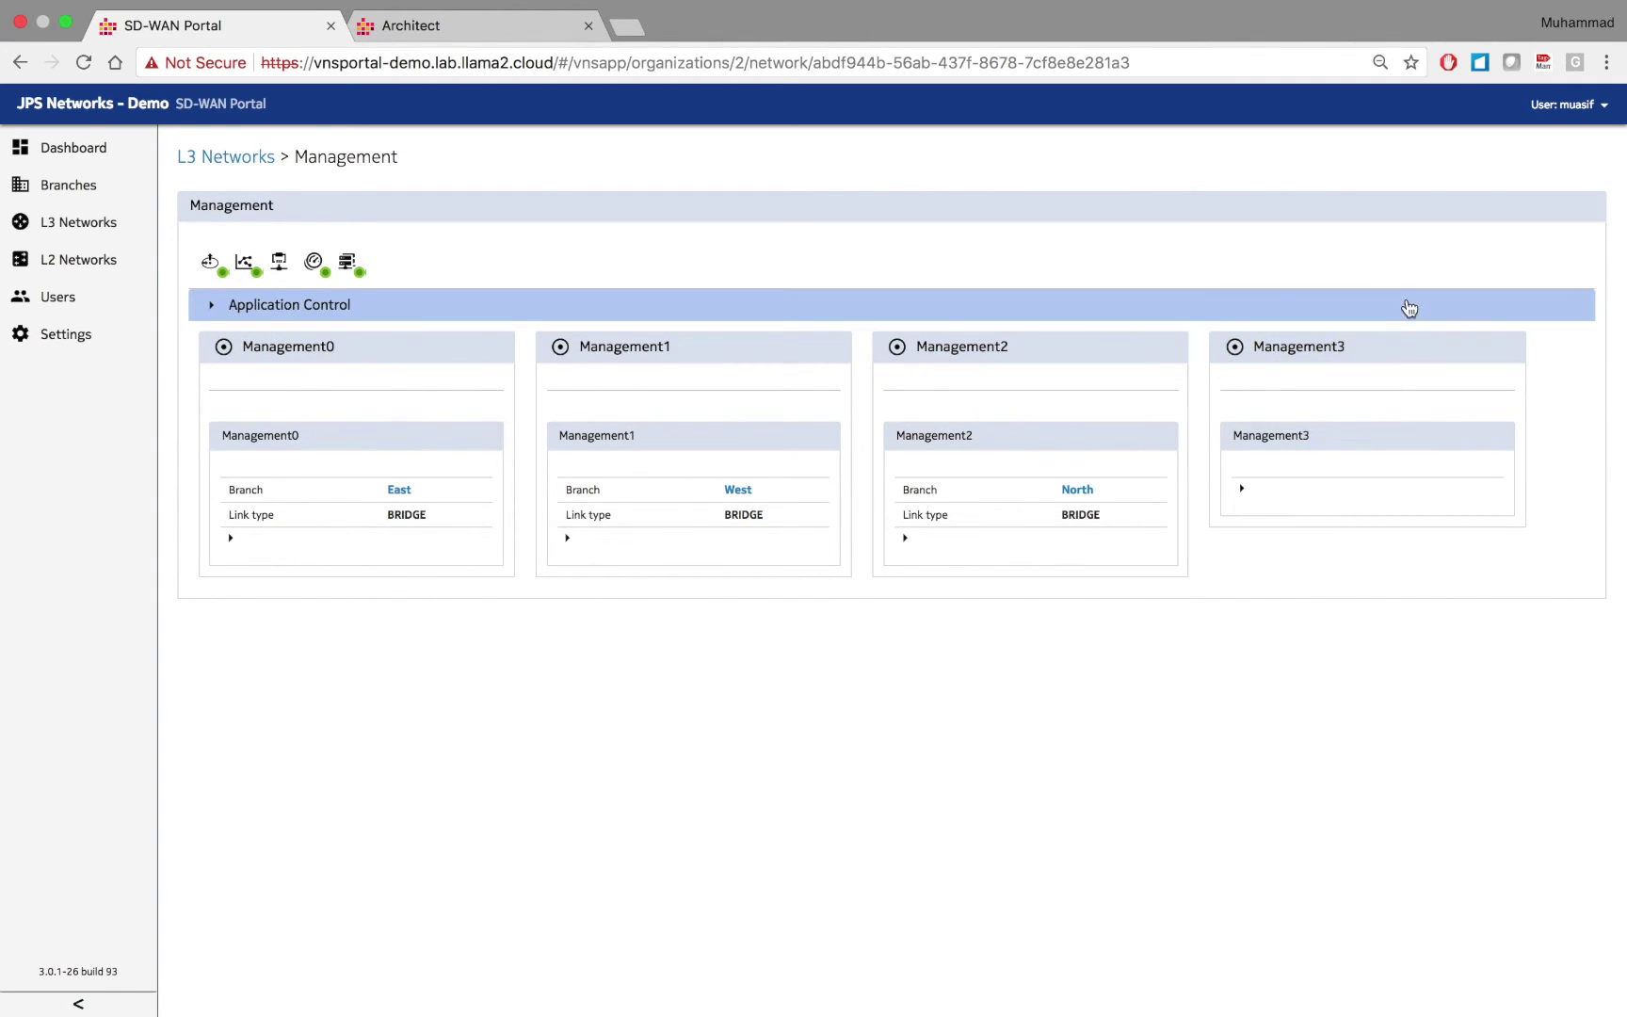
{"action": "left_click", "coordinate": [375, 313]}
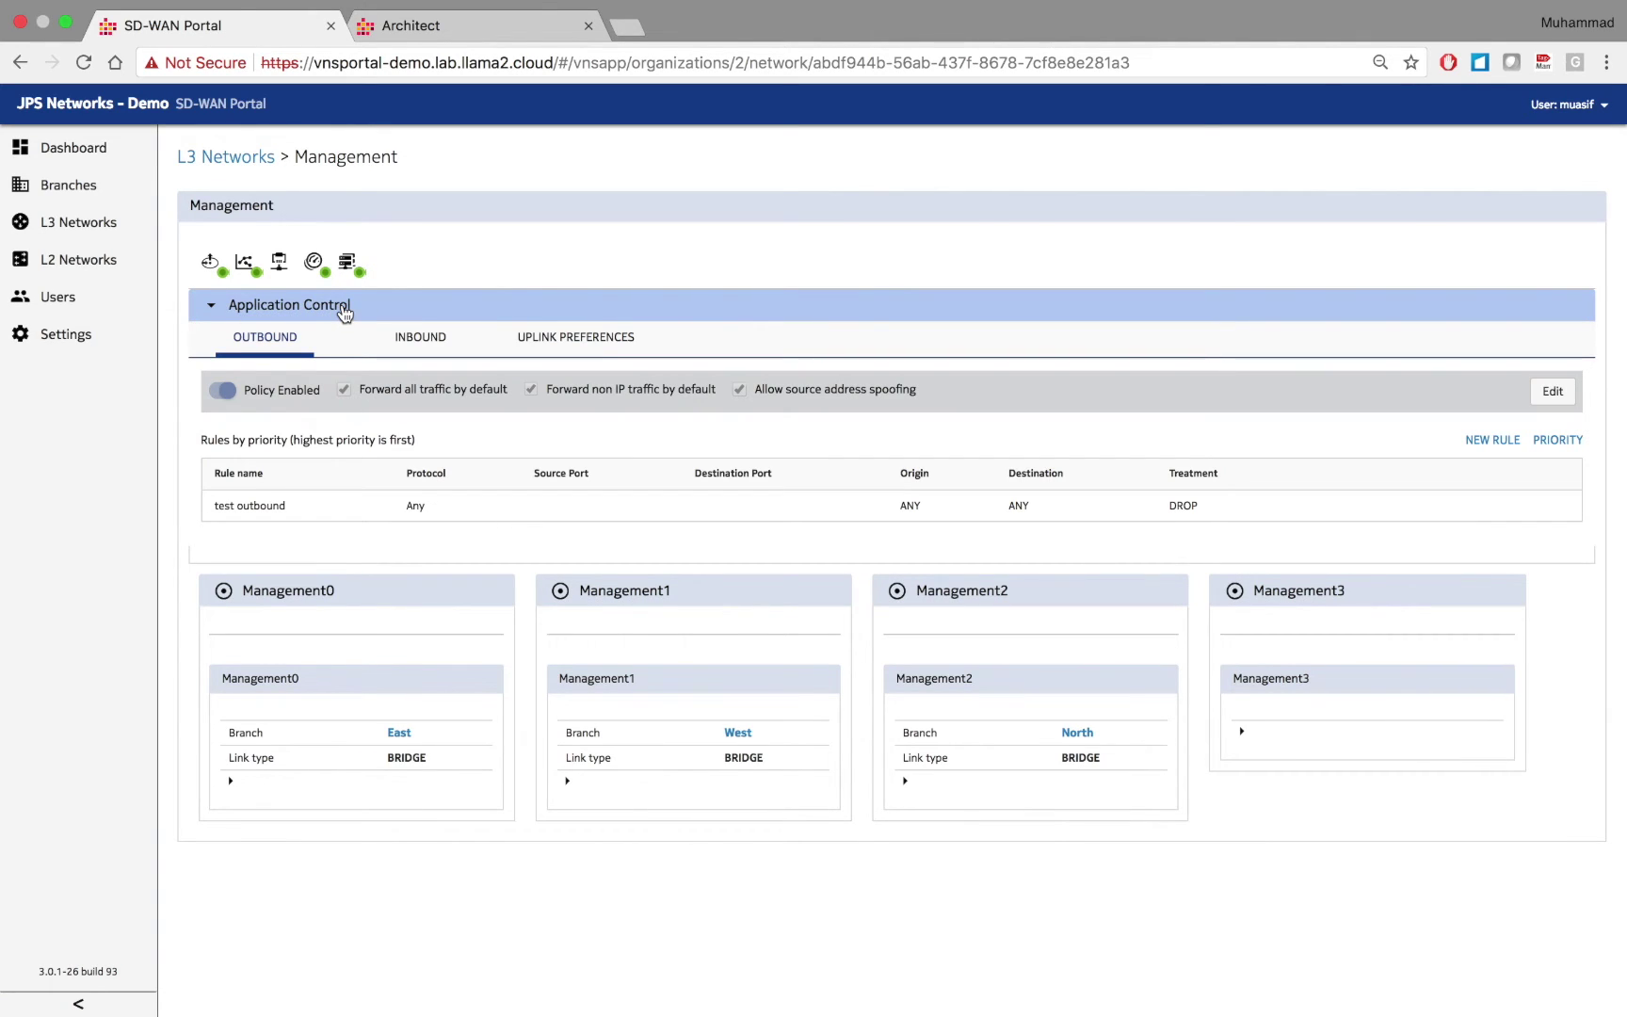
{"action": "left_click", "coordinate": [1579, 211]}
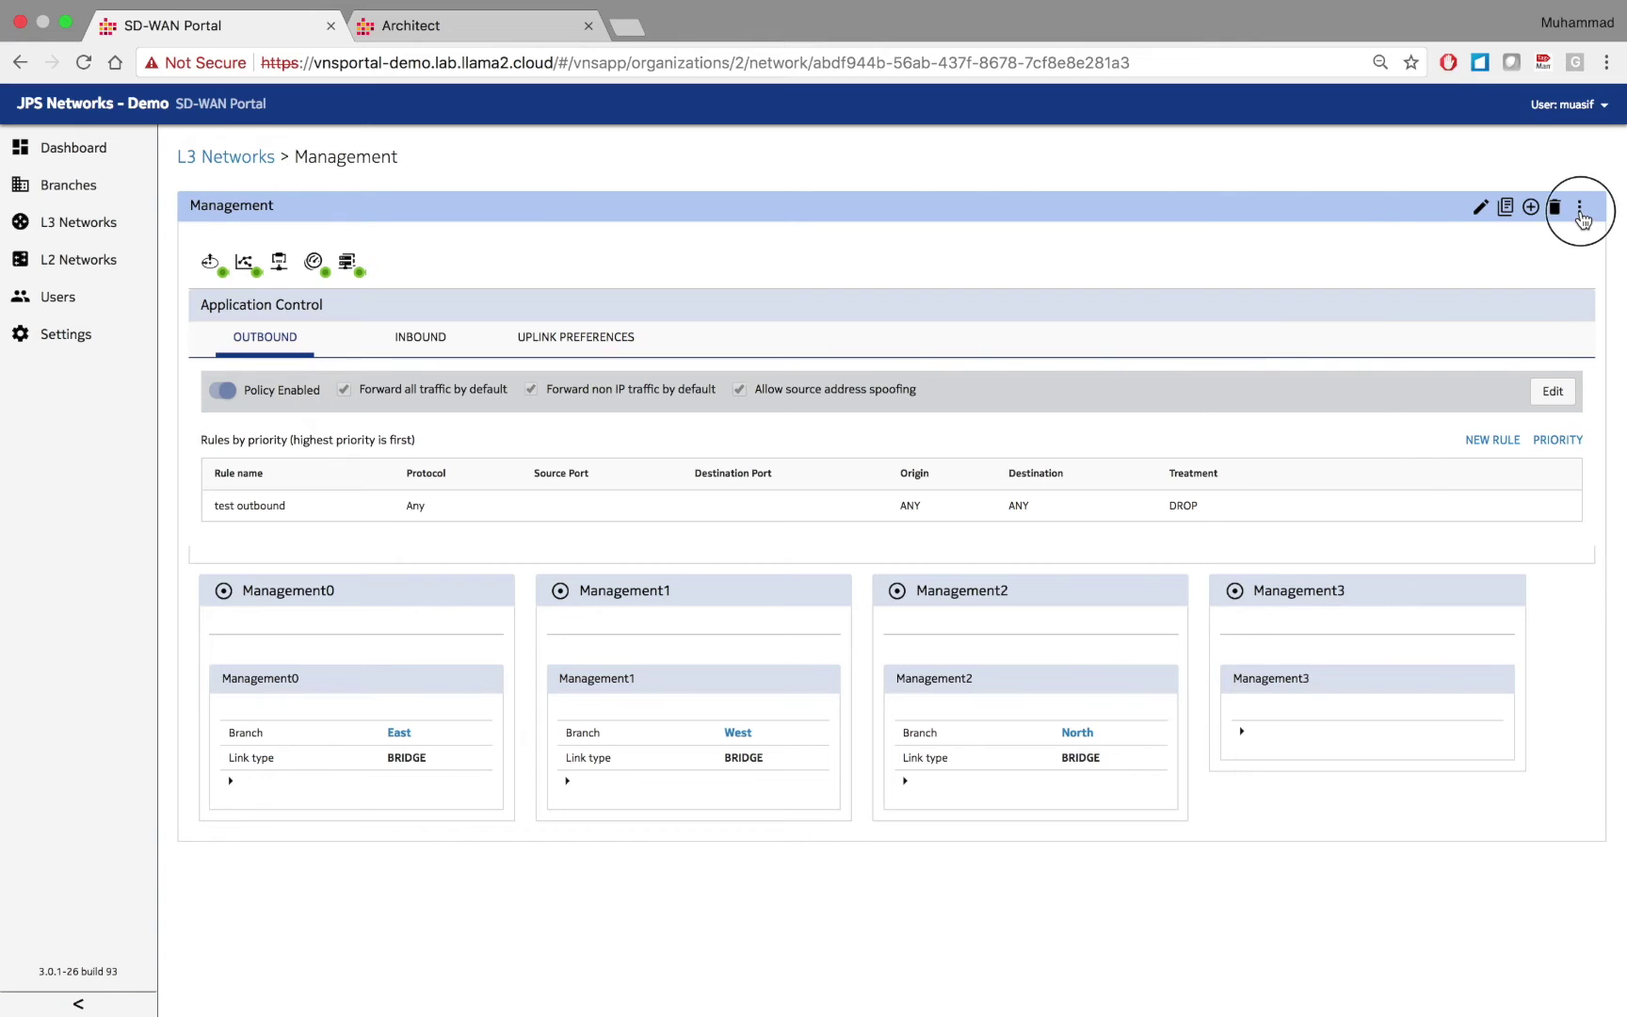
{"action": "left_click", "coordinate": [1480, 360]}
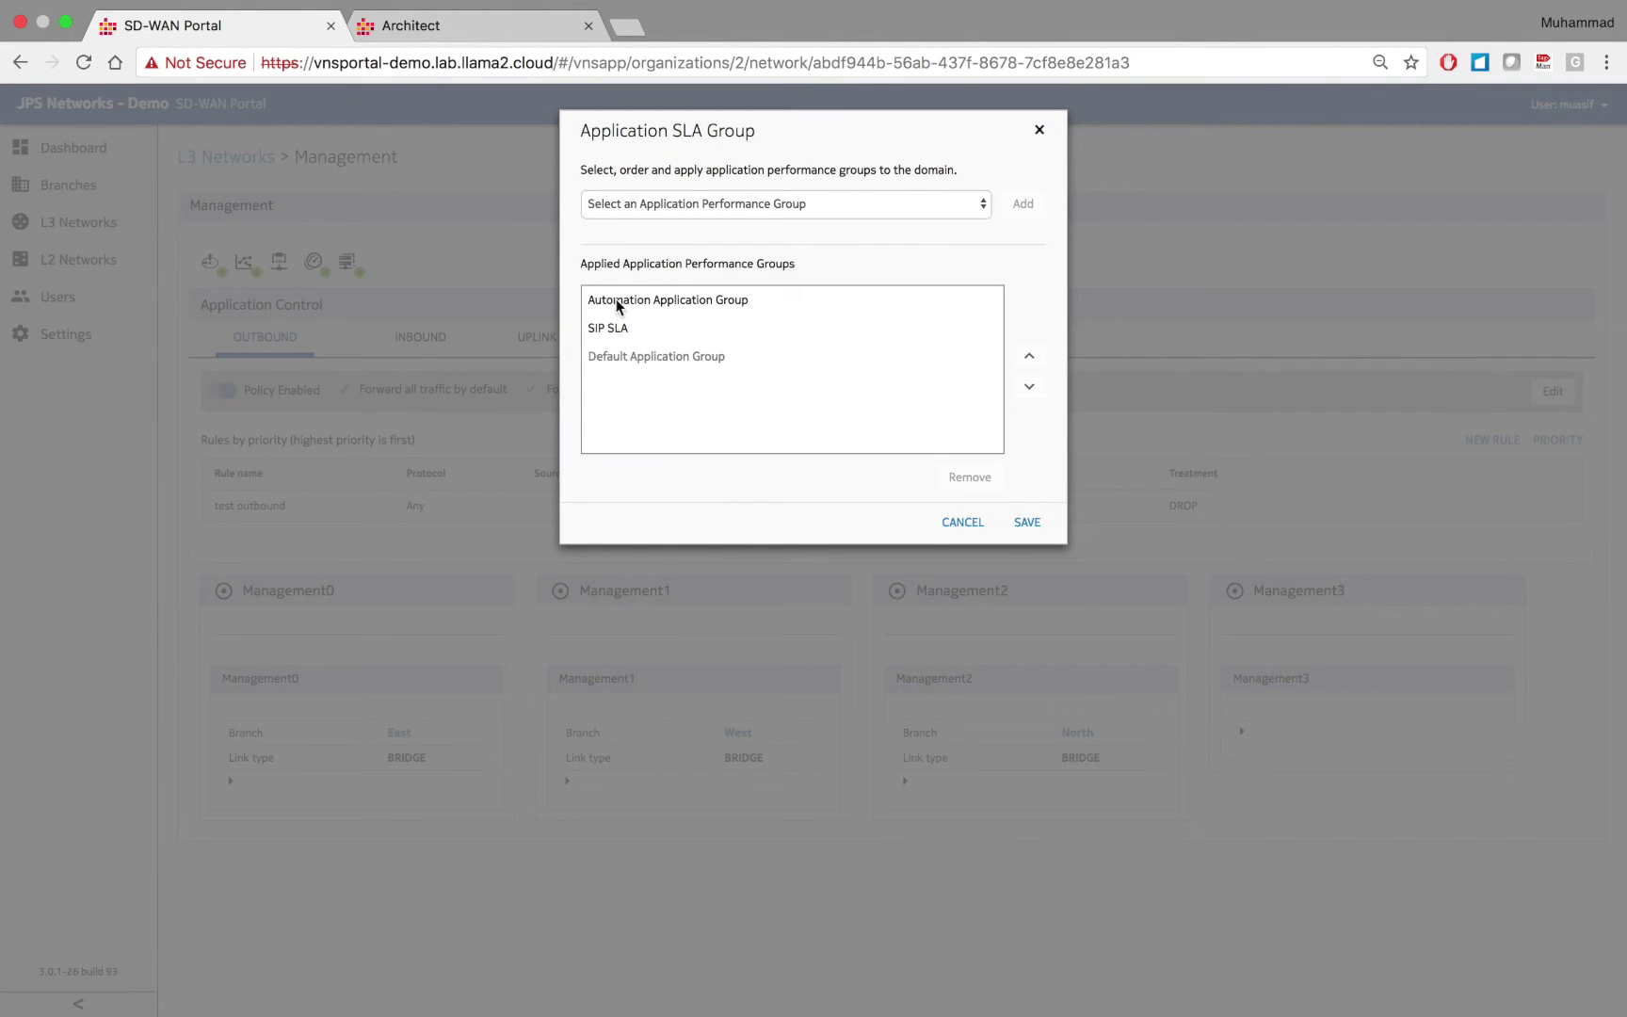
Add the Voice Apps performance group to Management's Application SLA Groups and save.
{"action": "left_click", "coordinate": [962, 204]}
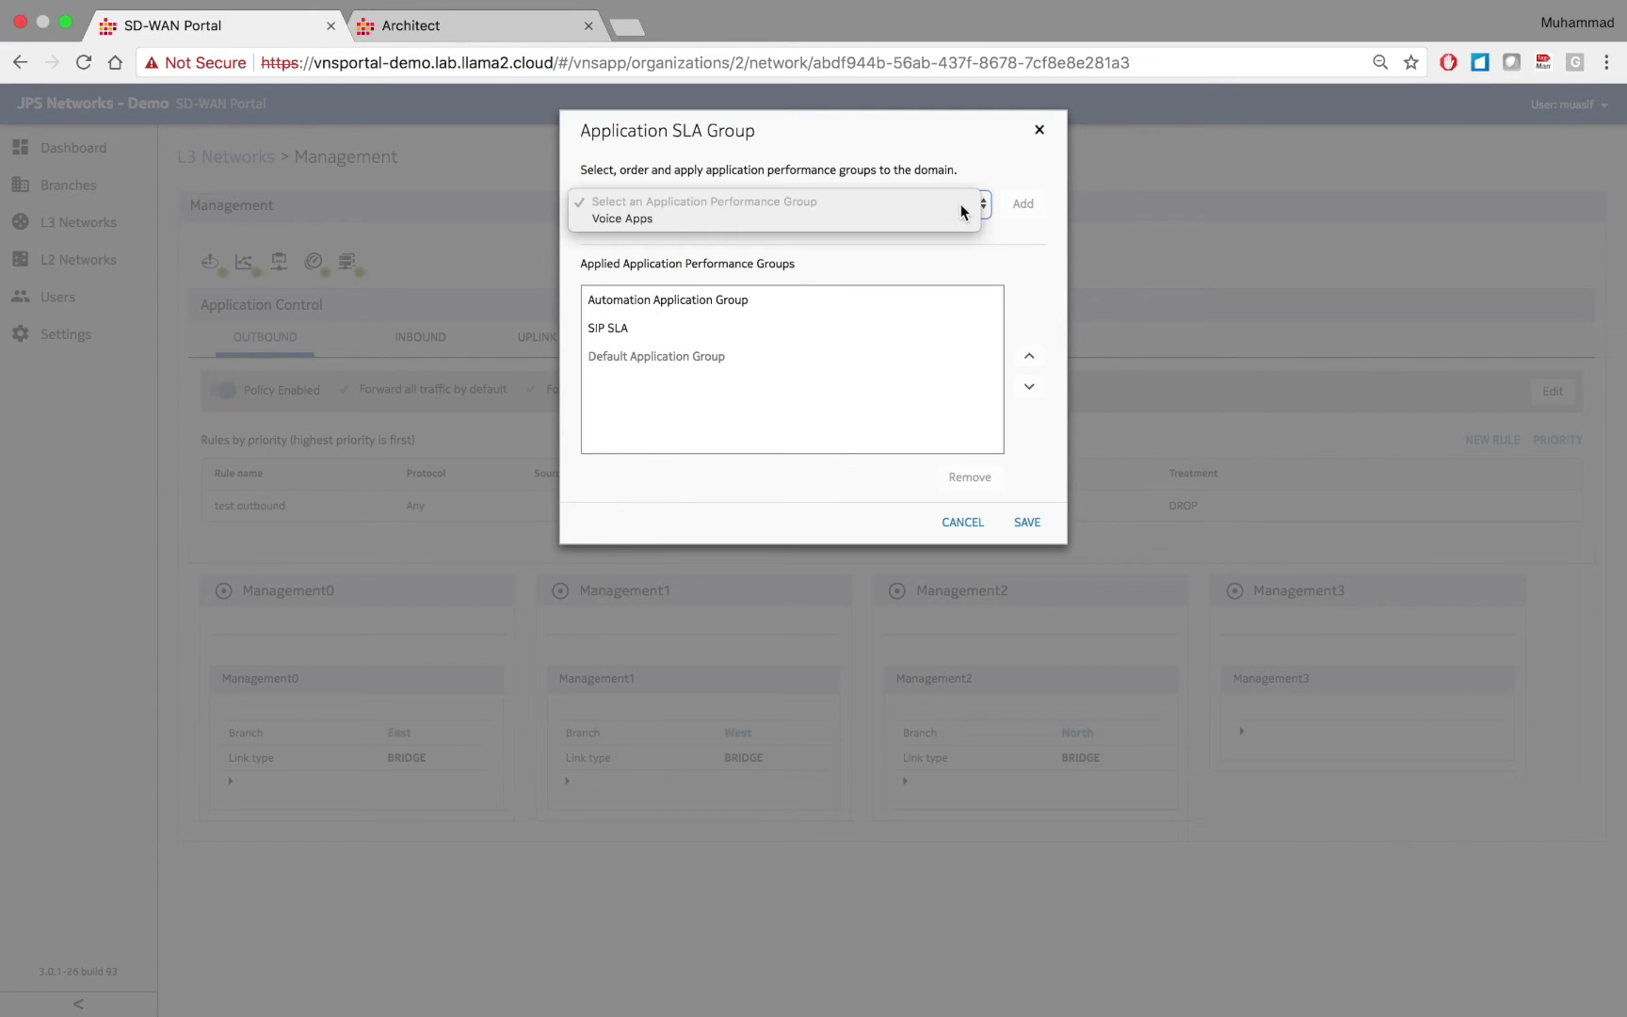
{"action": "left_click", "coordinate": [650, 220]}
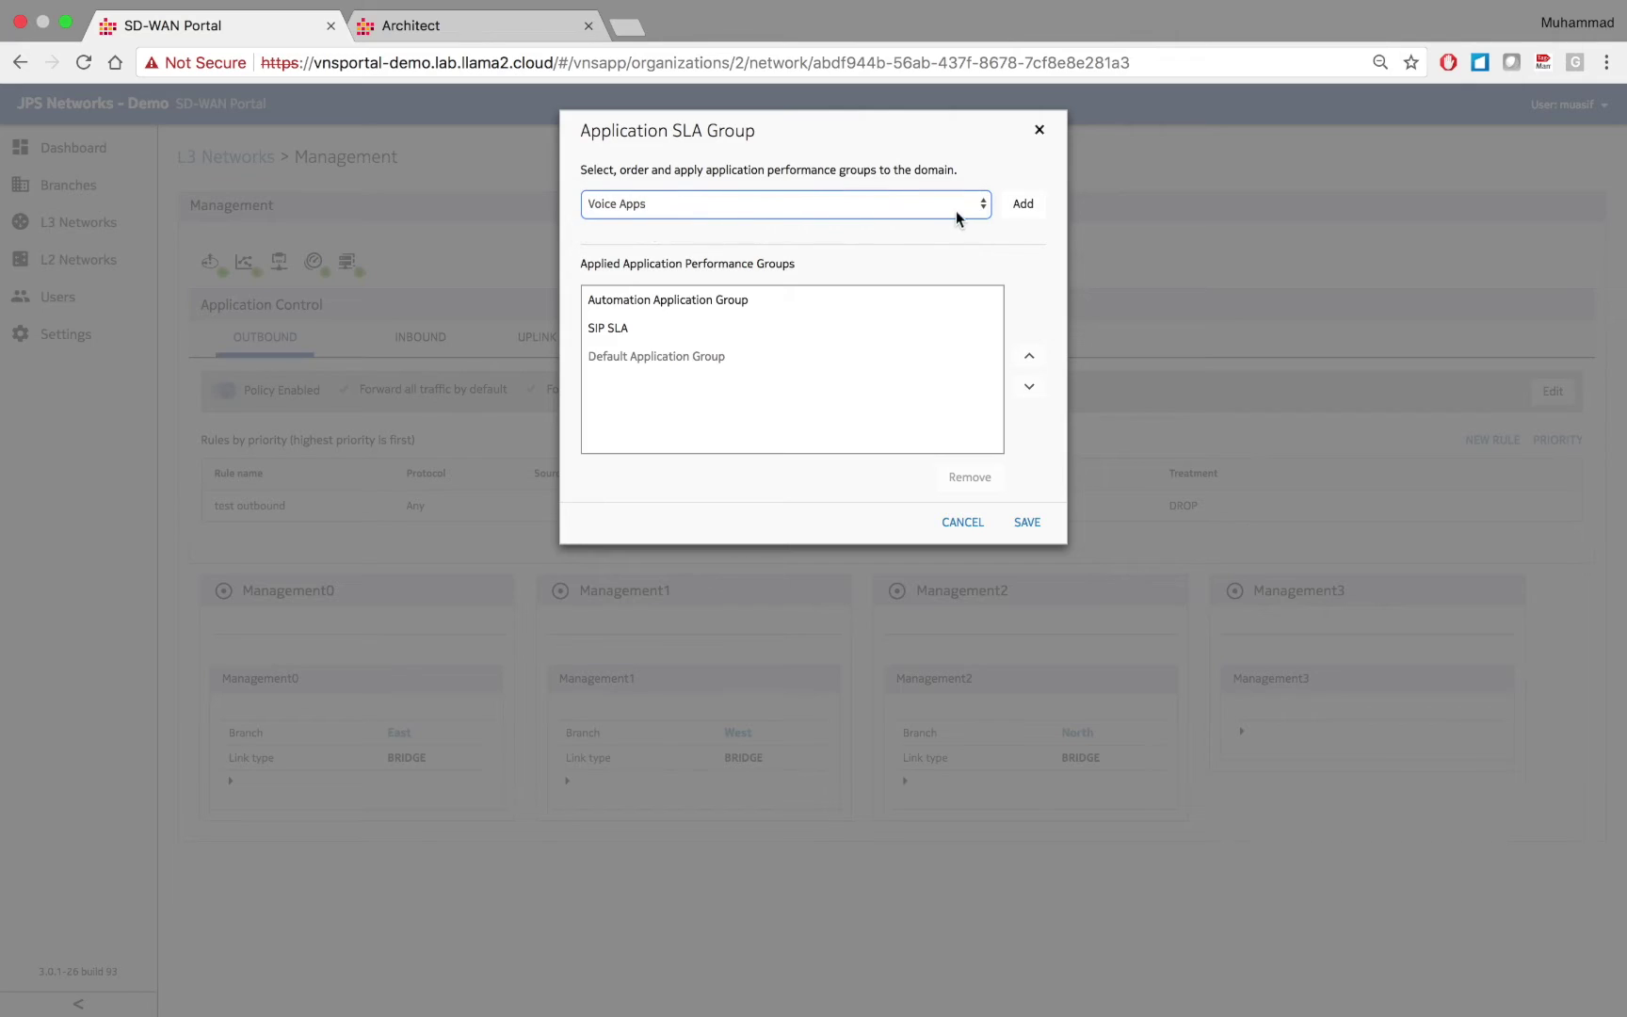
{"action": "left_click", "coordinate": [1022, 211]}
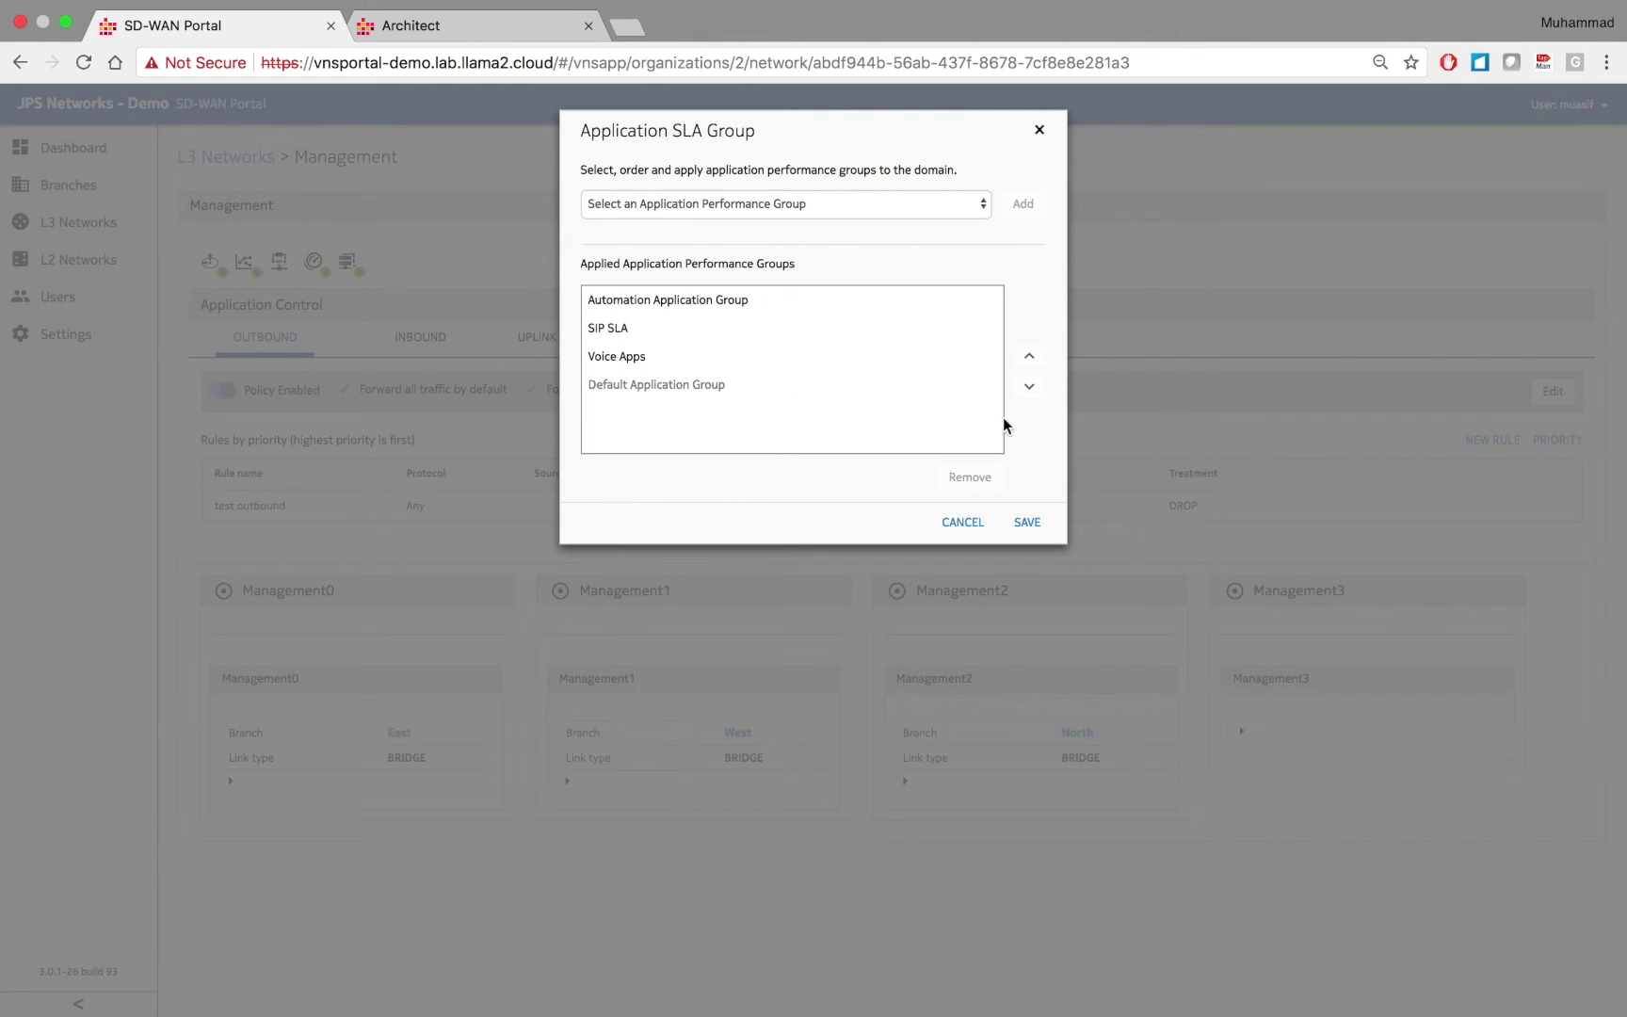
{"action": "left_click", "coordinate": [1029, 525]}
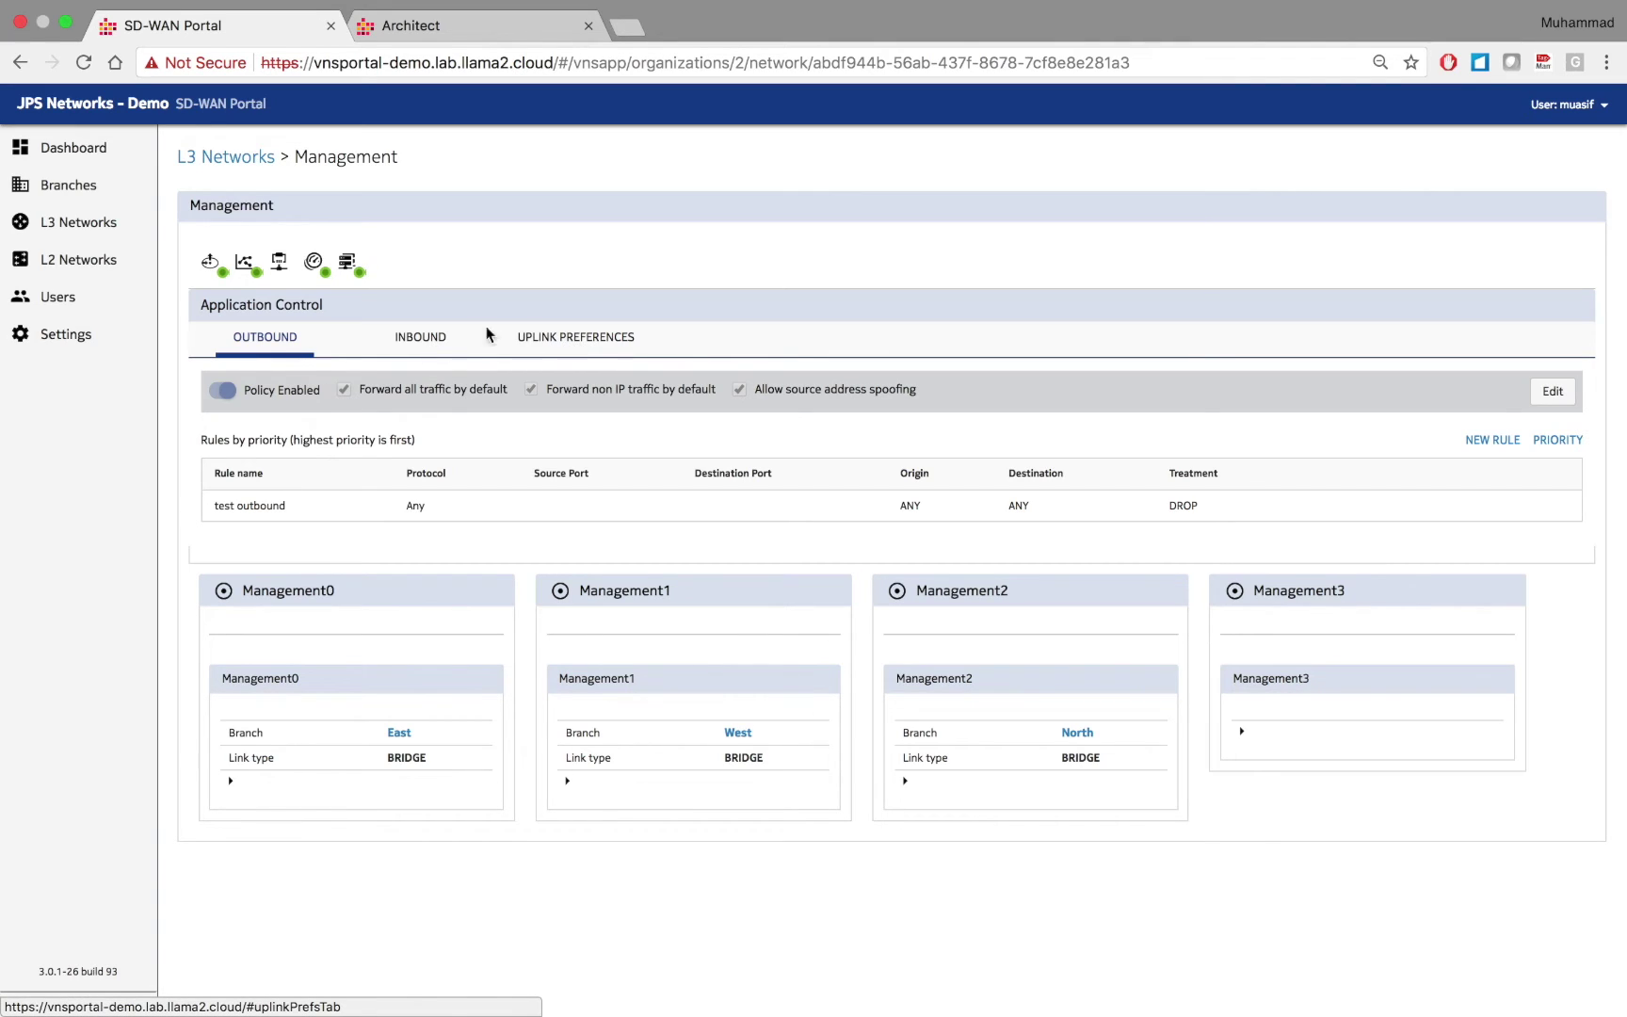
Show Management's uplink preferences and start a new application uplink preference.
{"action": "left_click", "coordinate": [578, 341]}
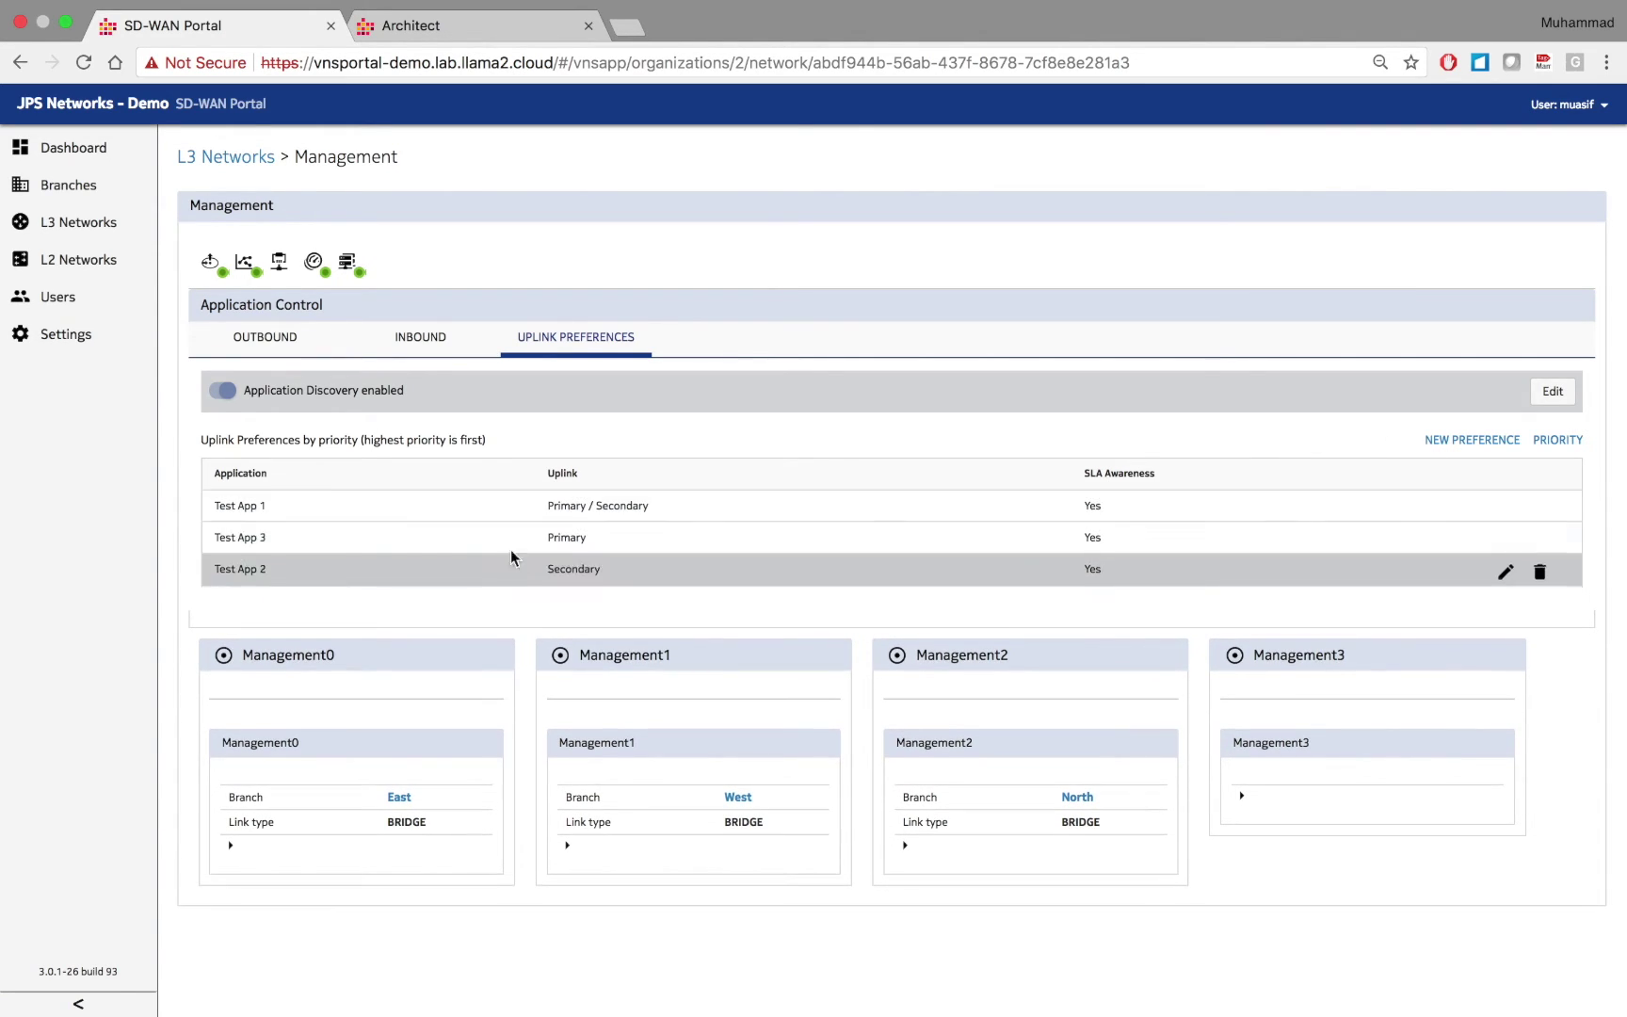
{"action": "left_click", "coordinate": [1458, 448]}
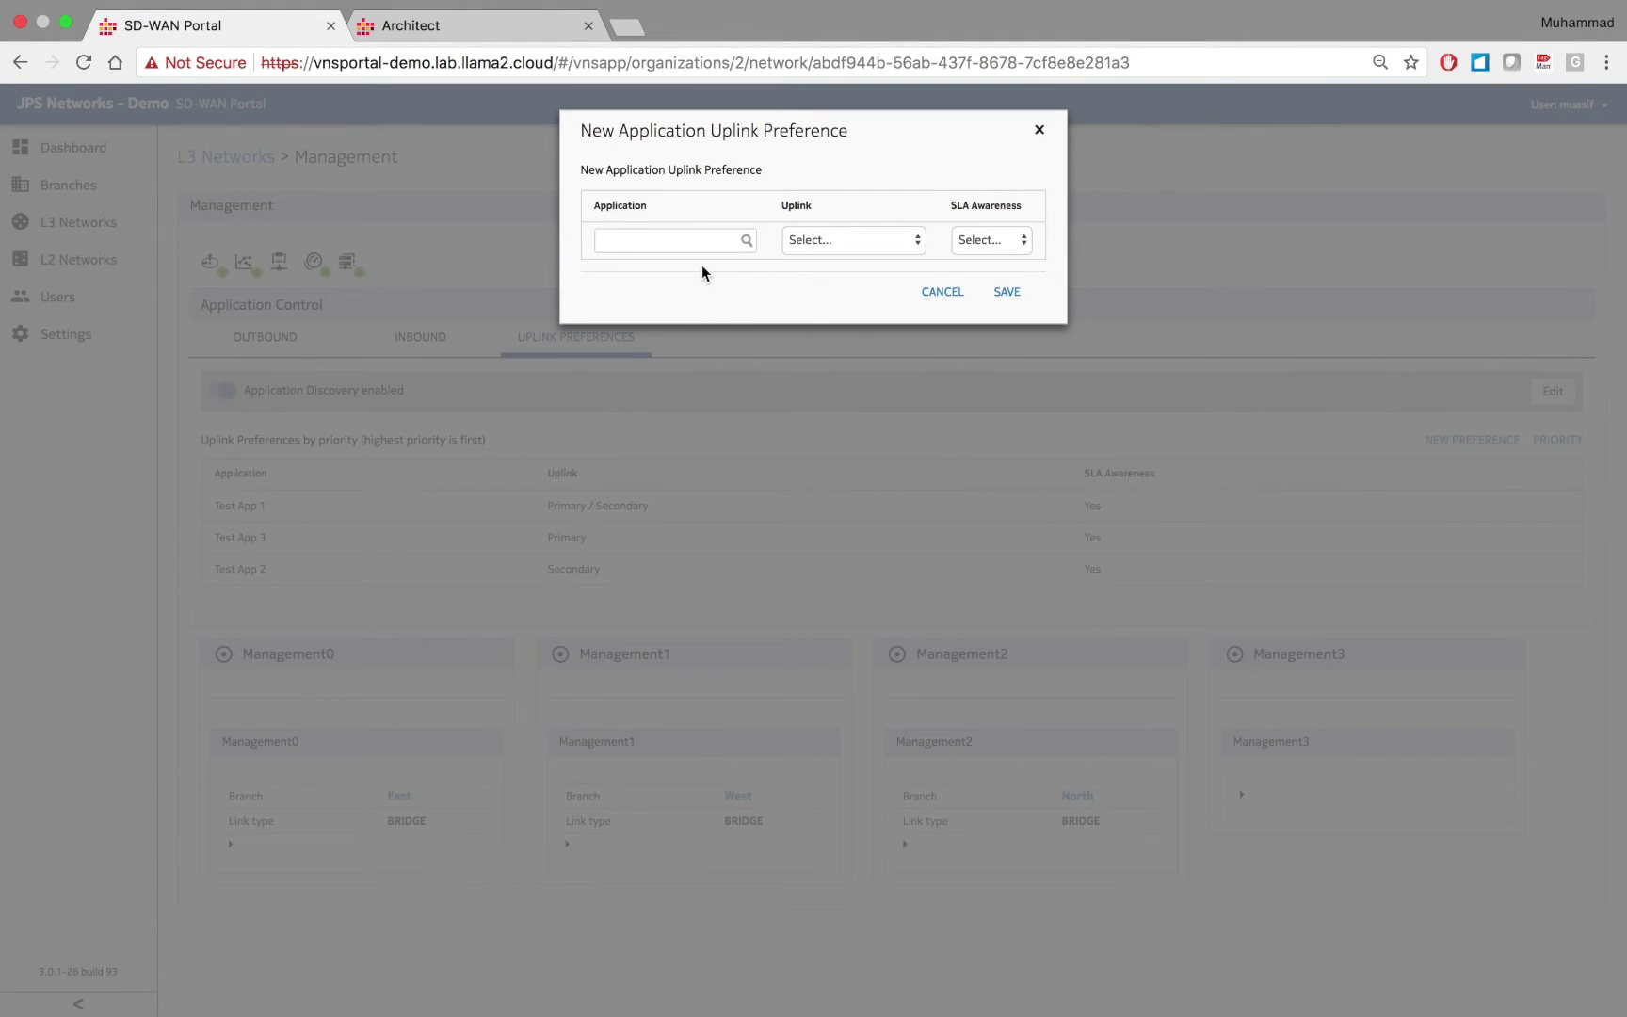
Save a myWebex uplink preference using Primary / Secondary with SLA awareness set to Yes.
{"action": "left_click", "coordinate": [681, 235]}
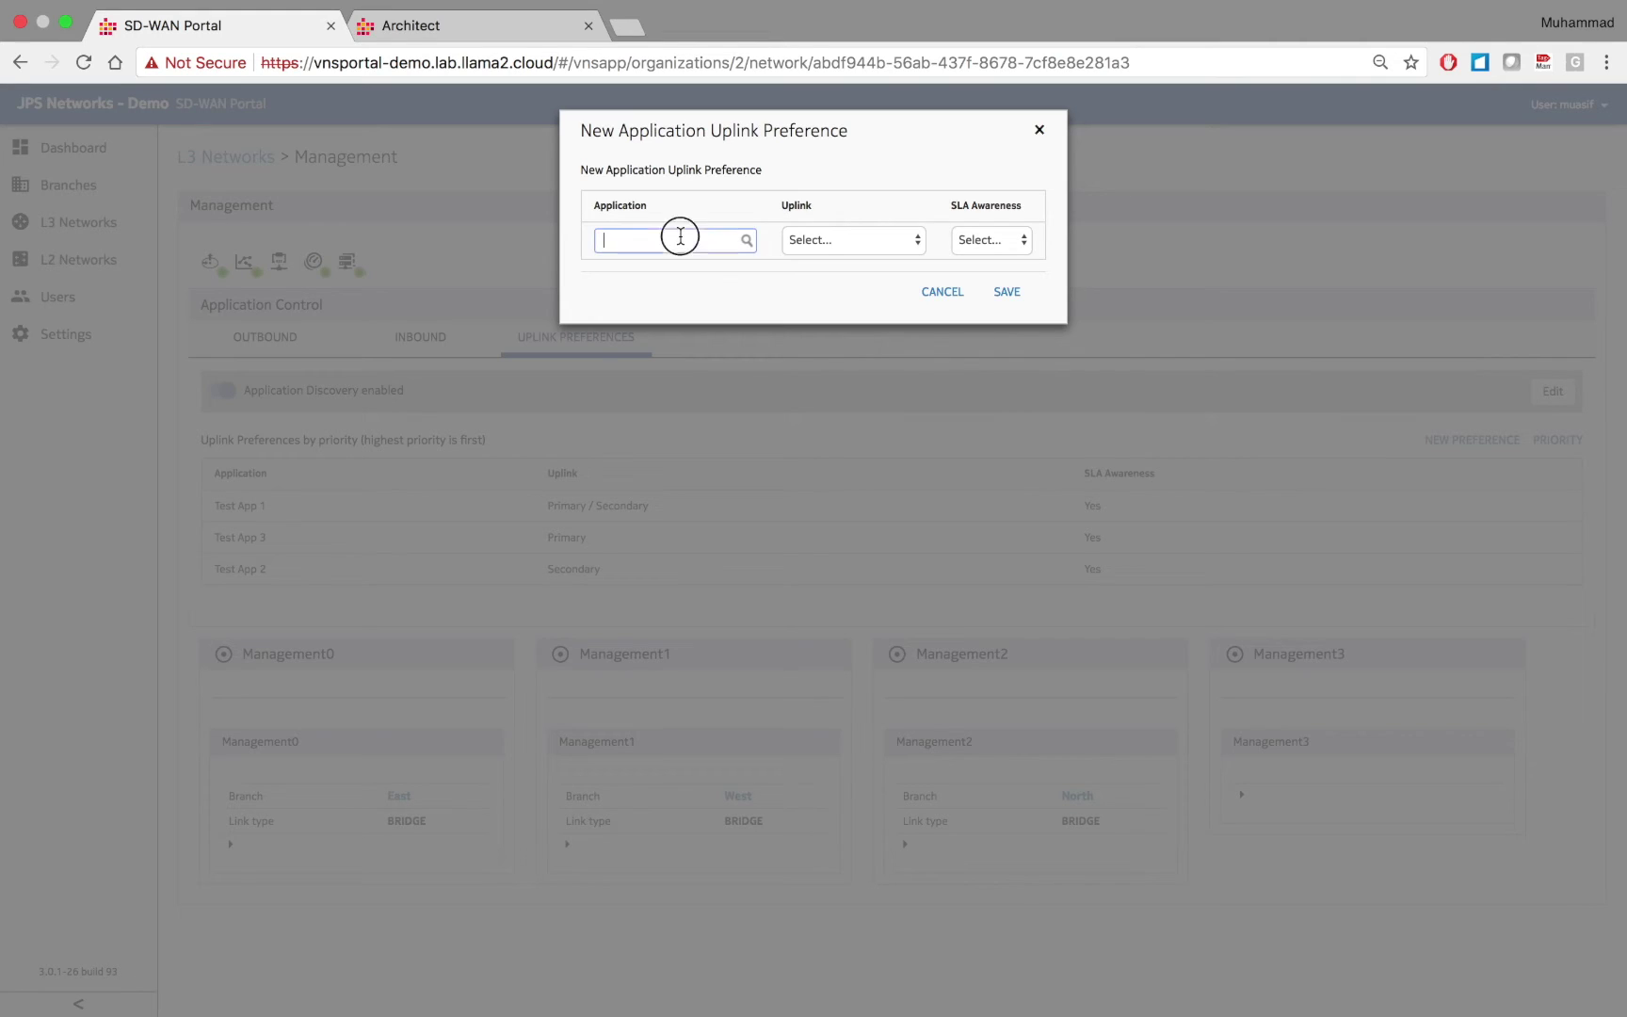
{"action": "type", "text": "my"}
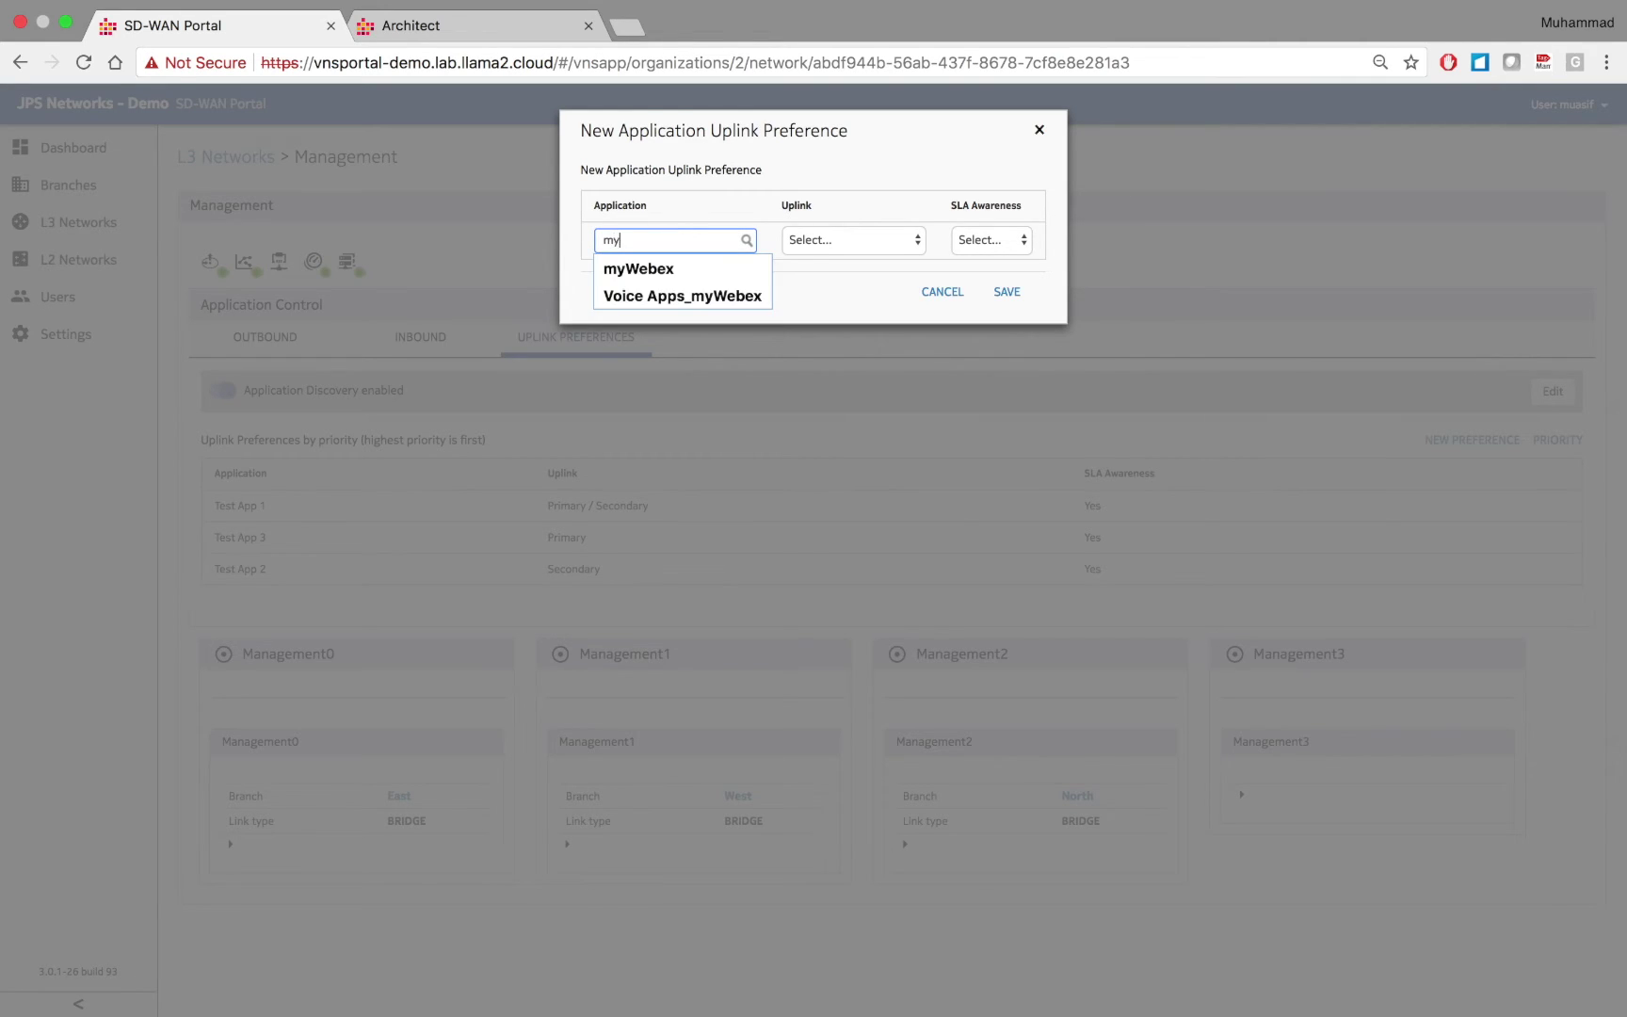
{"action": "left_click", "coordinate": [712, 268]}
{"action": "left_click", "coordinate": [856, 241]}
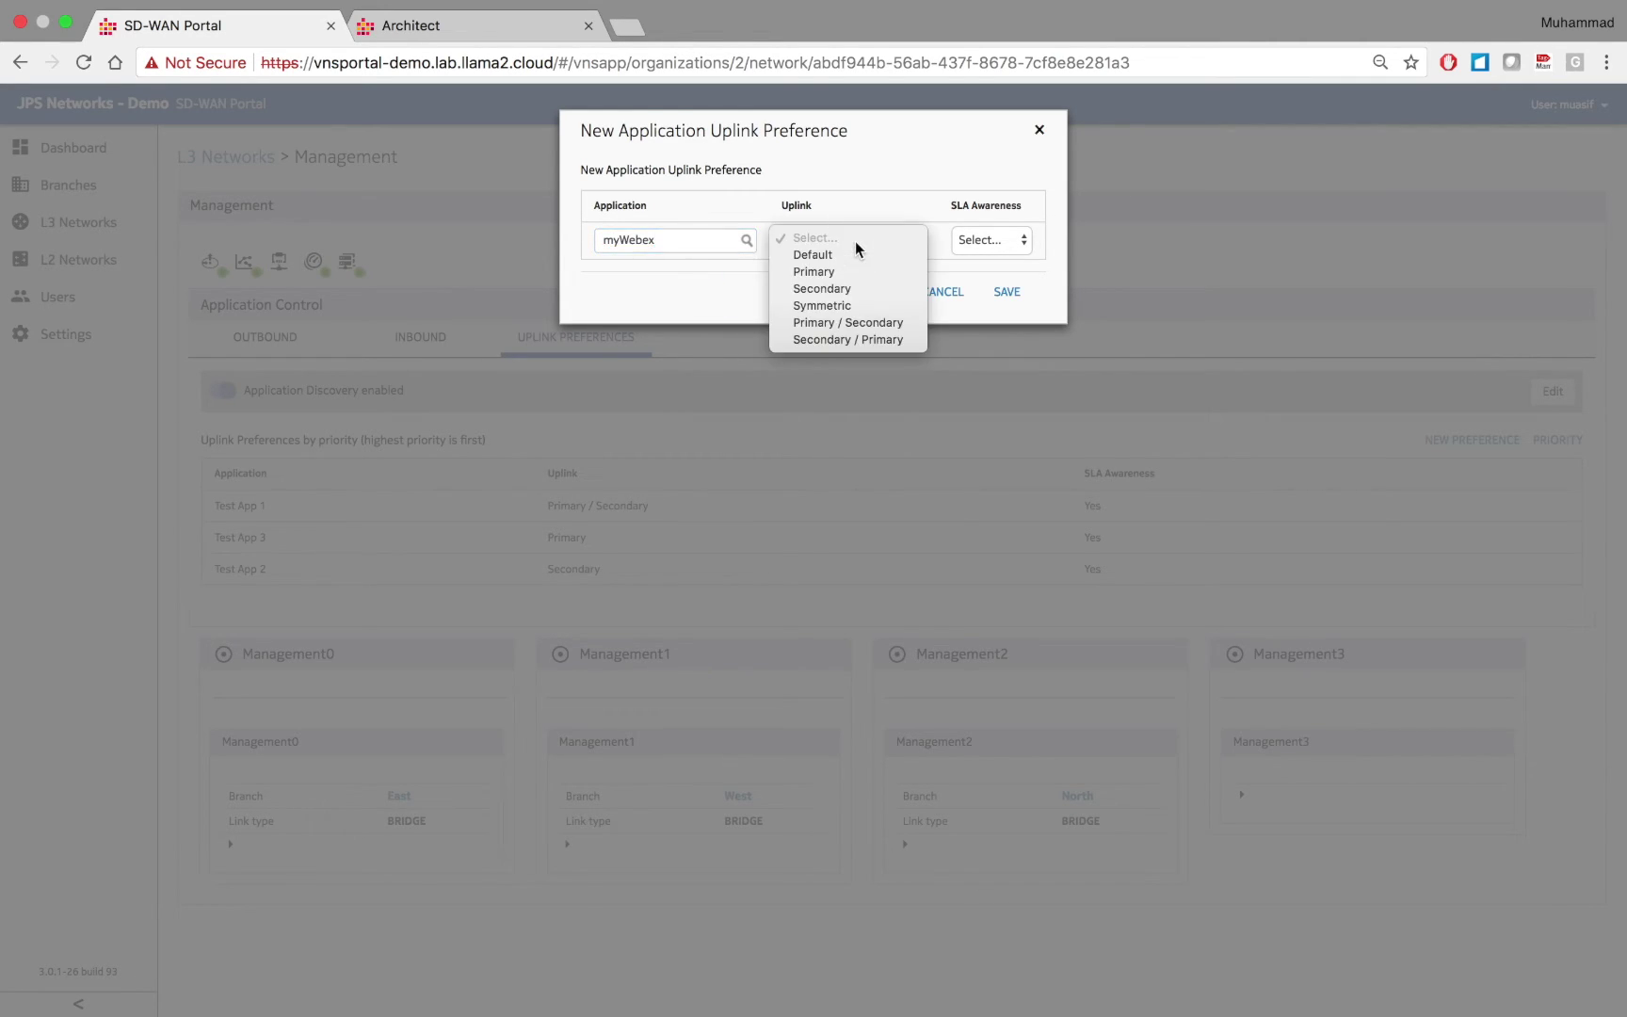
{"action": "left_click", "coordinate": [840, 273]}
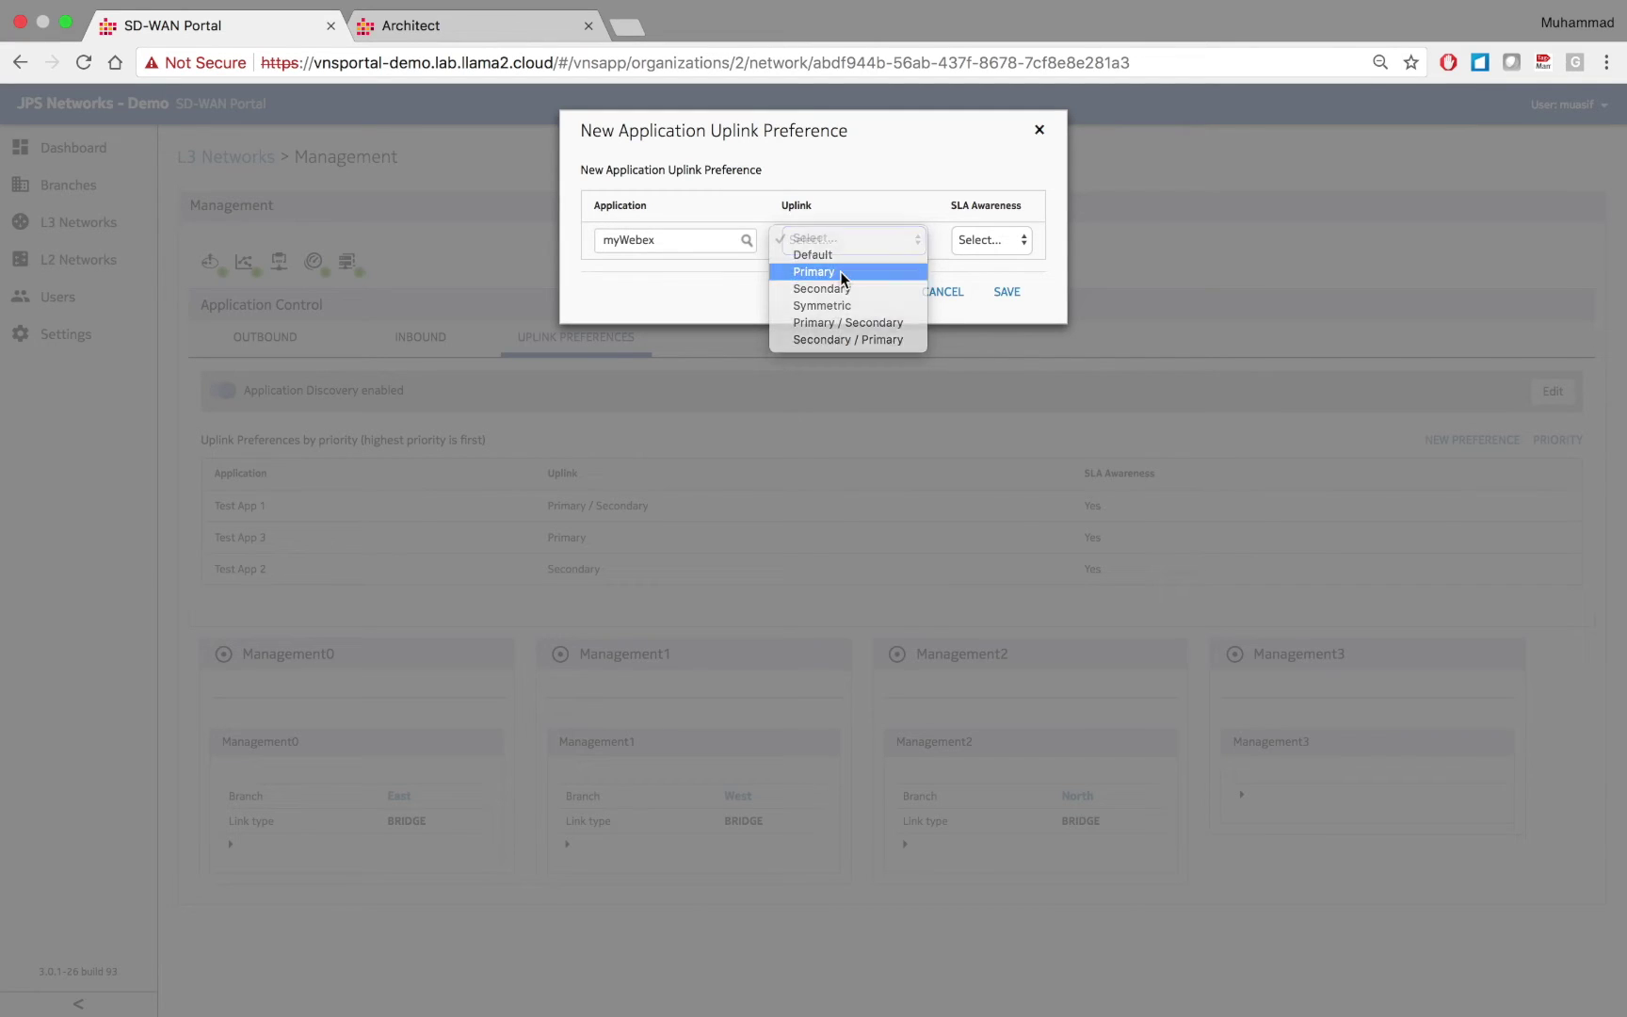
{"action": "left_click", "coordinate": [838, 241]}
{"action": "left_click", "coordinate": [850, 290]}
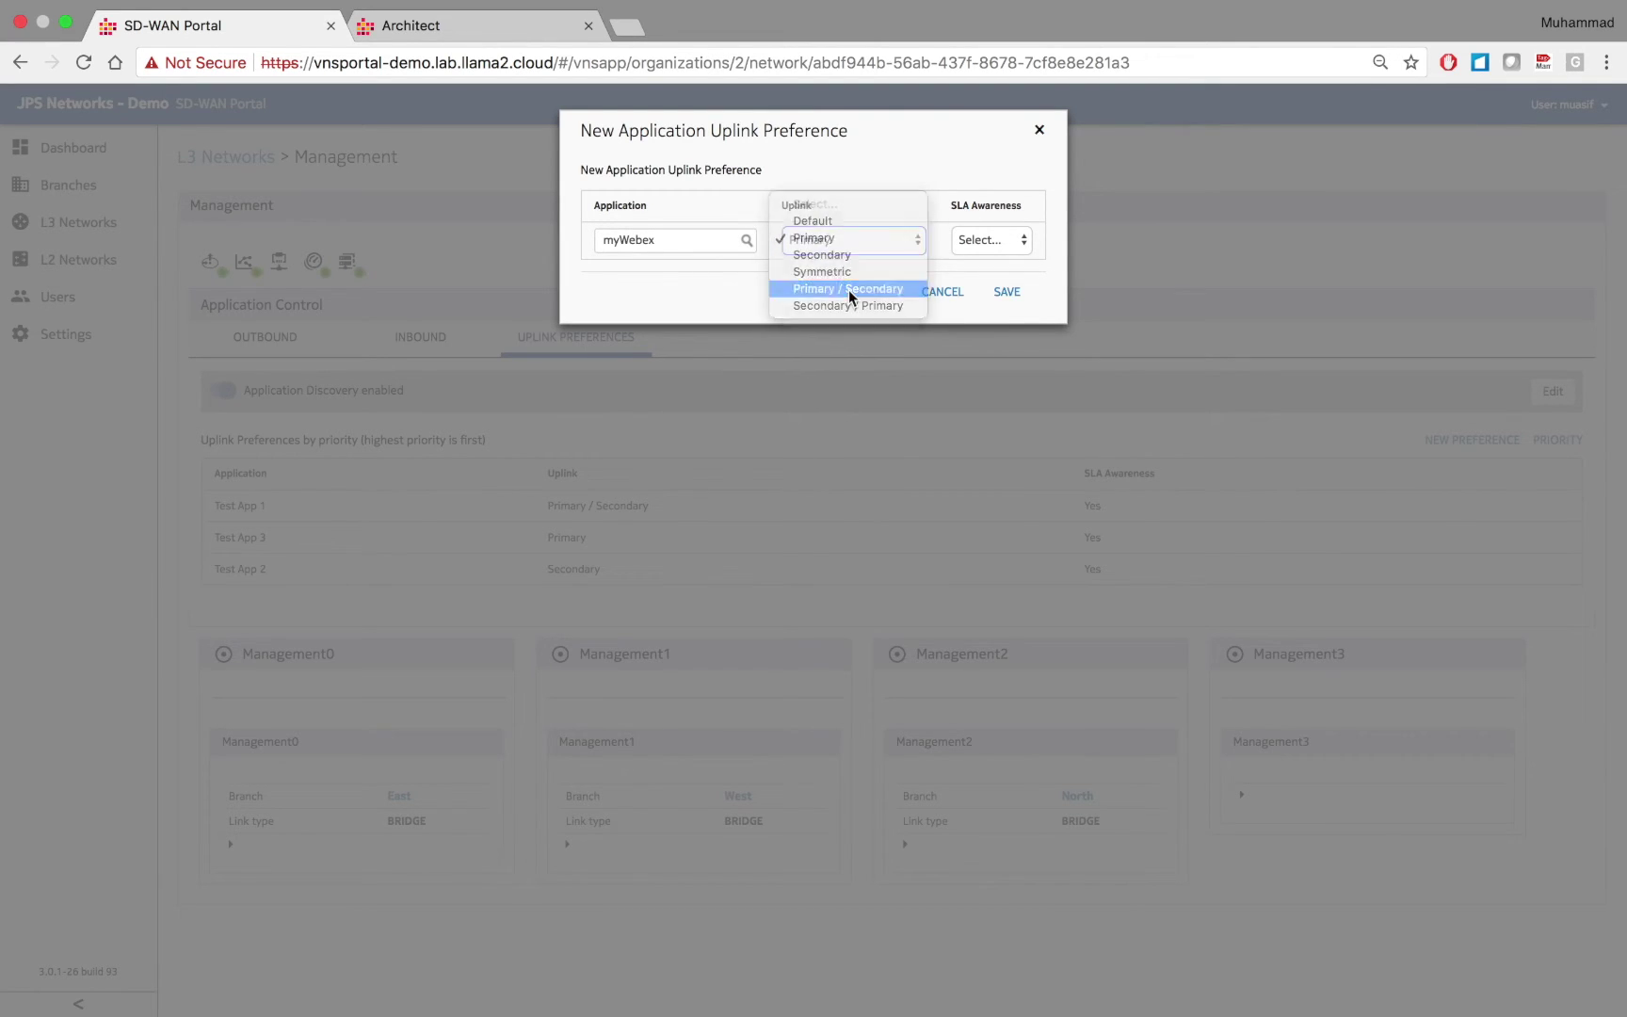
{"action": "left_click", "coordinate": [993, 243]}
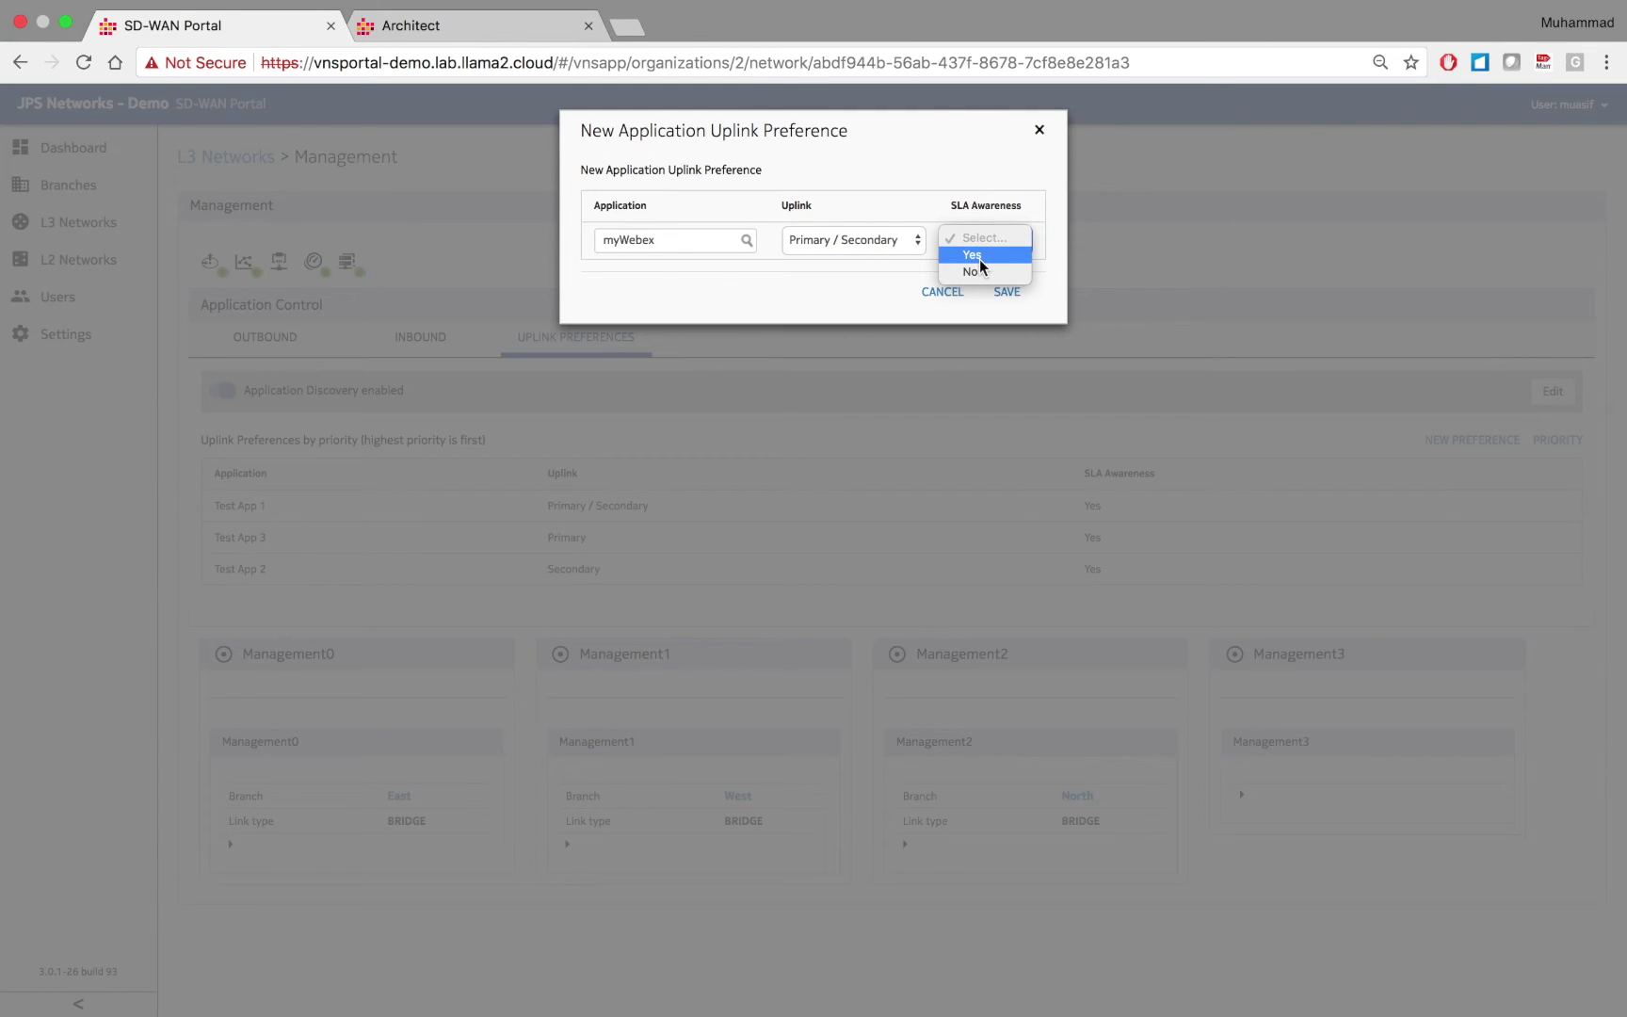
{"action": "left_click", "coordinate": [977, 256]}
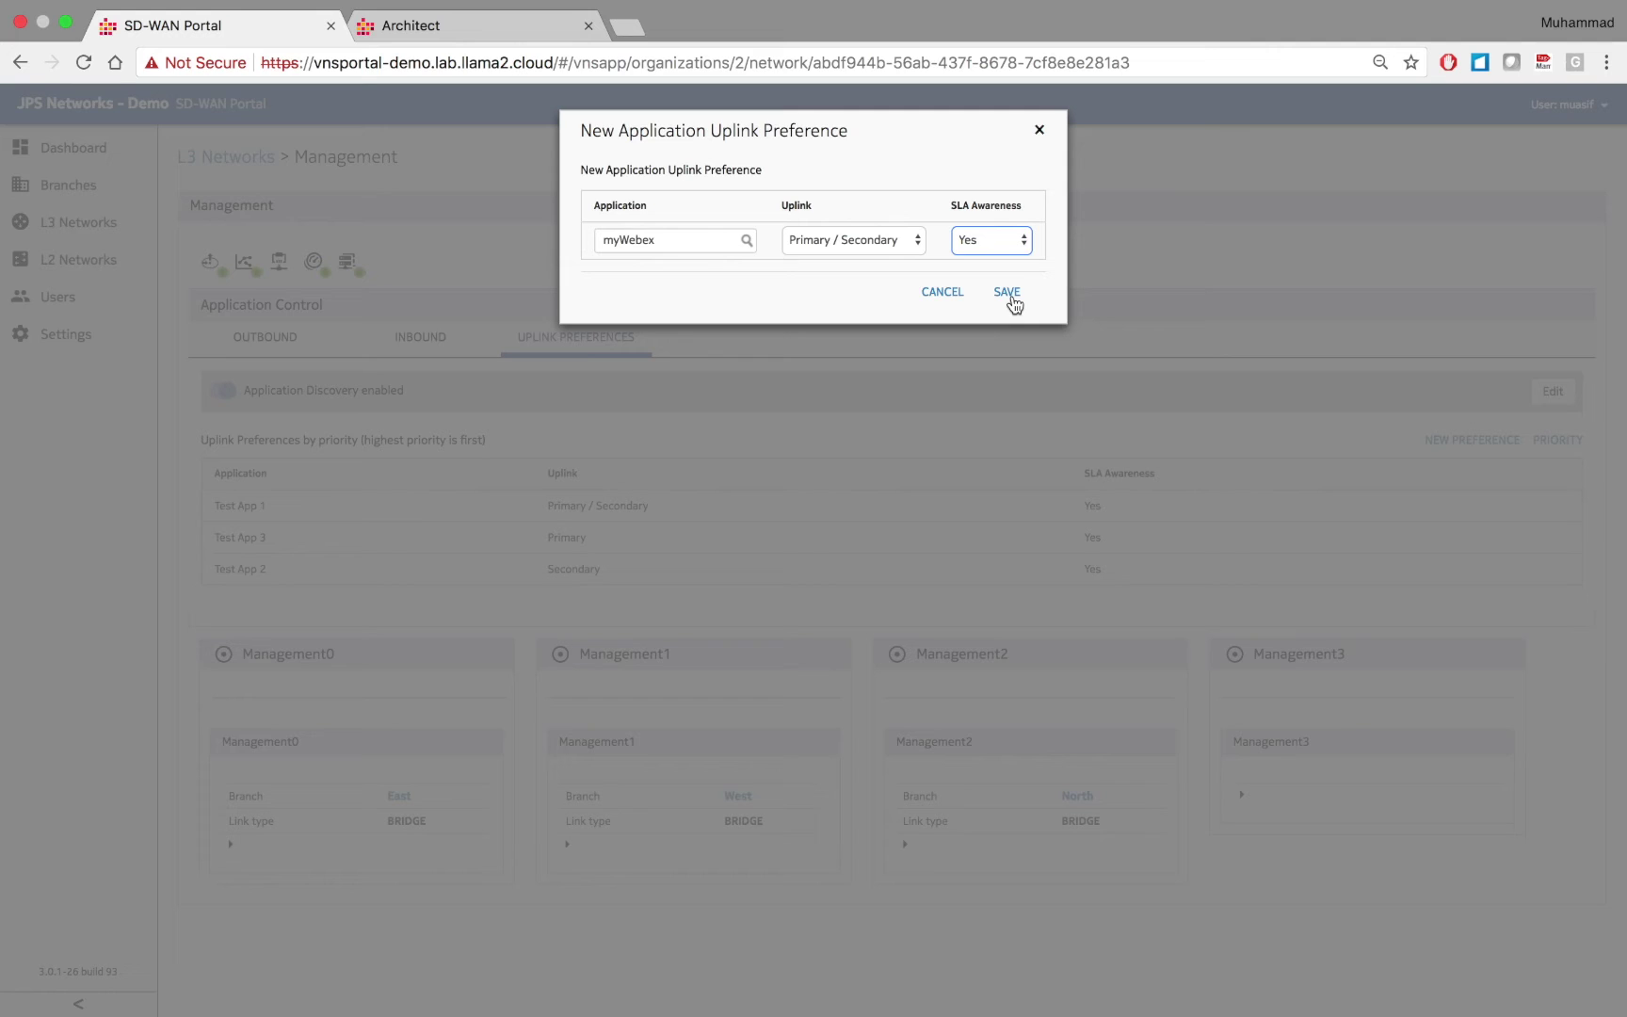
{"action": "left_click", "coordinate": [1014, 301]}
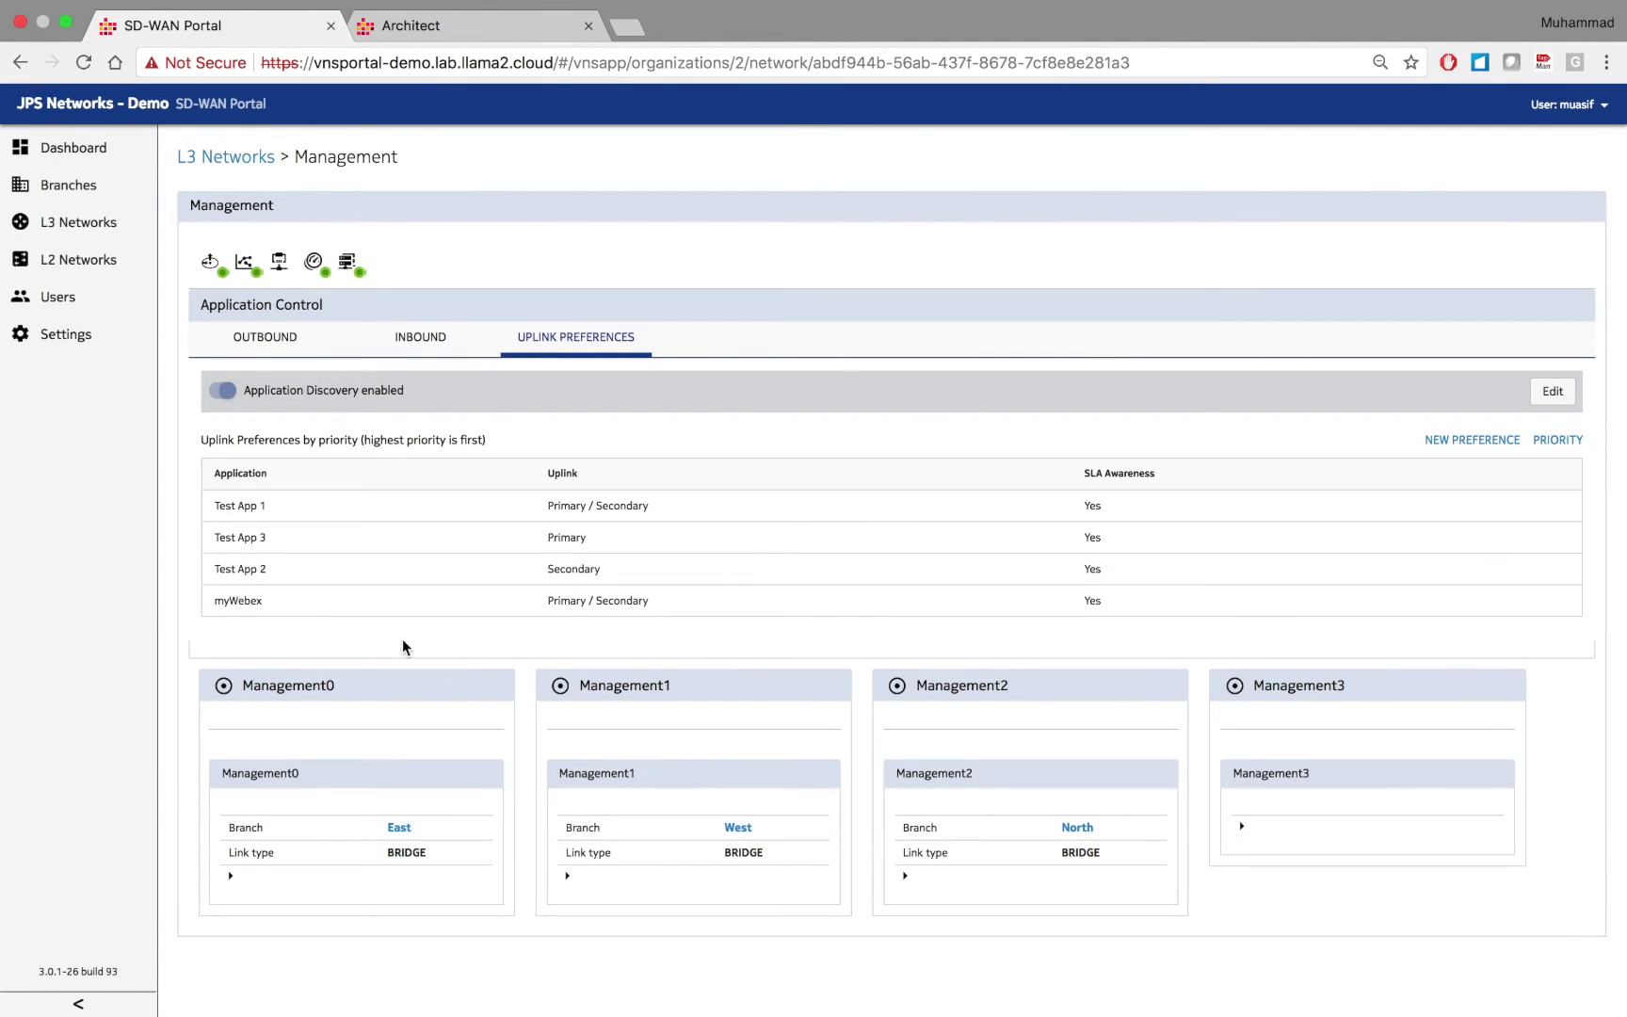
Add and save a skype1 uplink preference using Primary / Secondary with SLA awareness set to No.
{"action": "left_click", "coordinate": [1474, 441]}
{"action": "left_click", "coordinate": [627, 247]}
{"action": "type", "text": "sky"}
{"action": "left_click", "coordinate": [649, 269]}
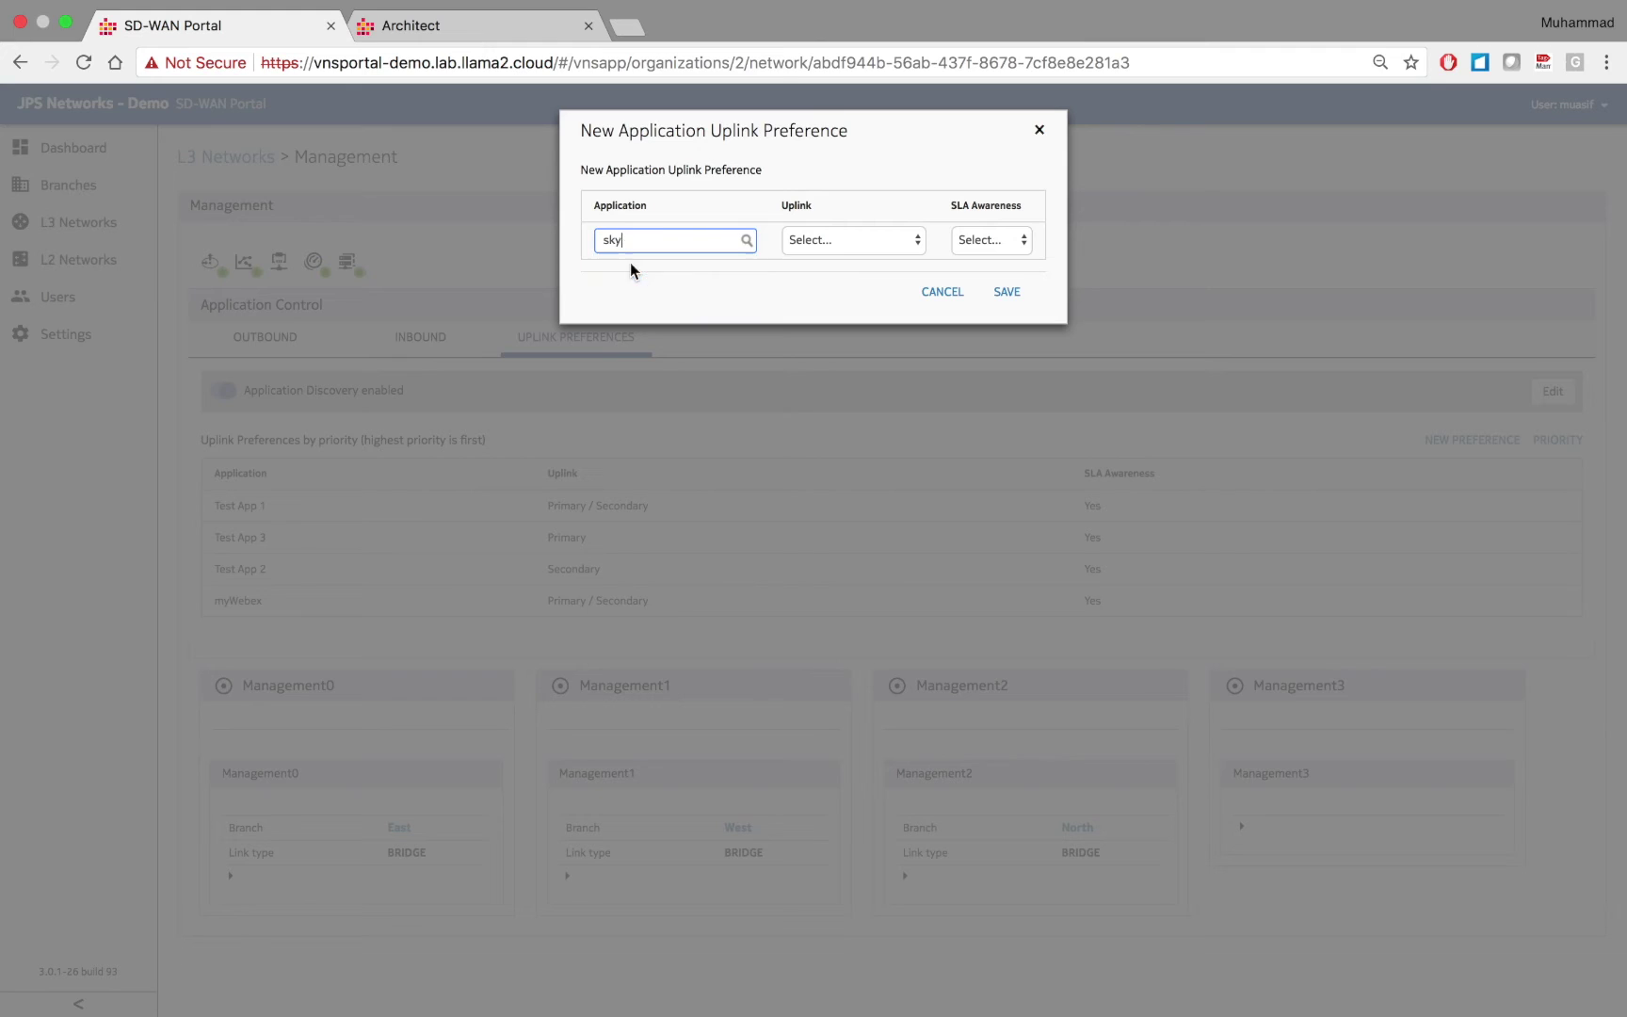
{"action": "left_click", "coordinate": [870, 247]}
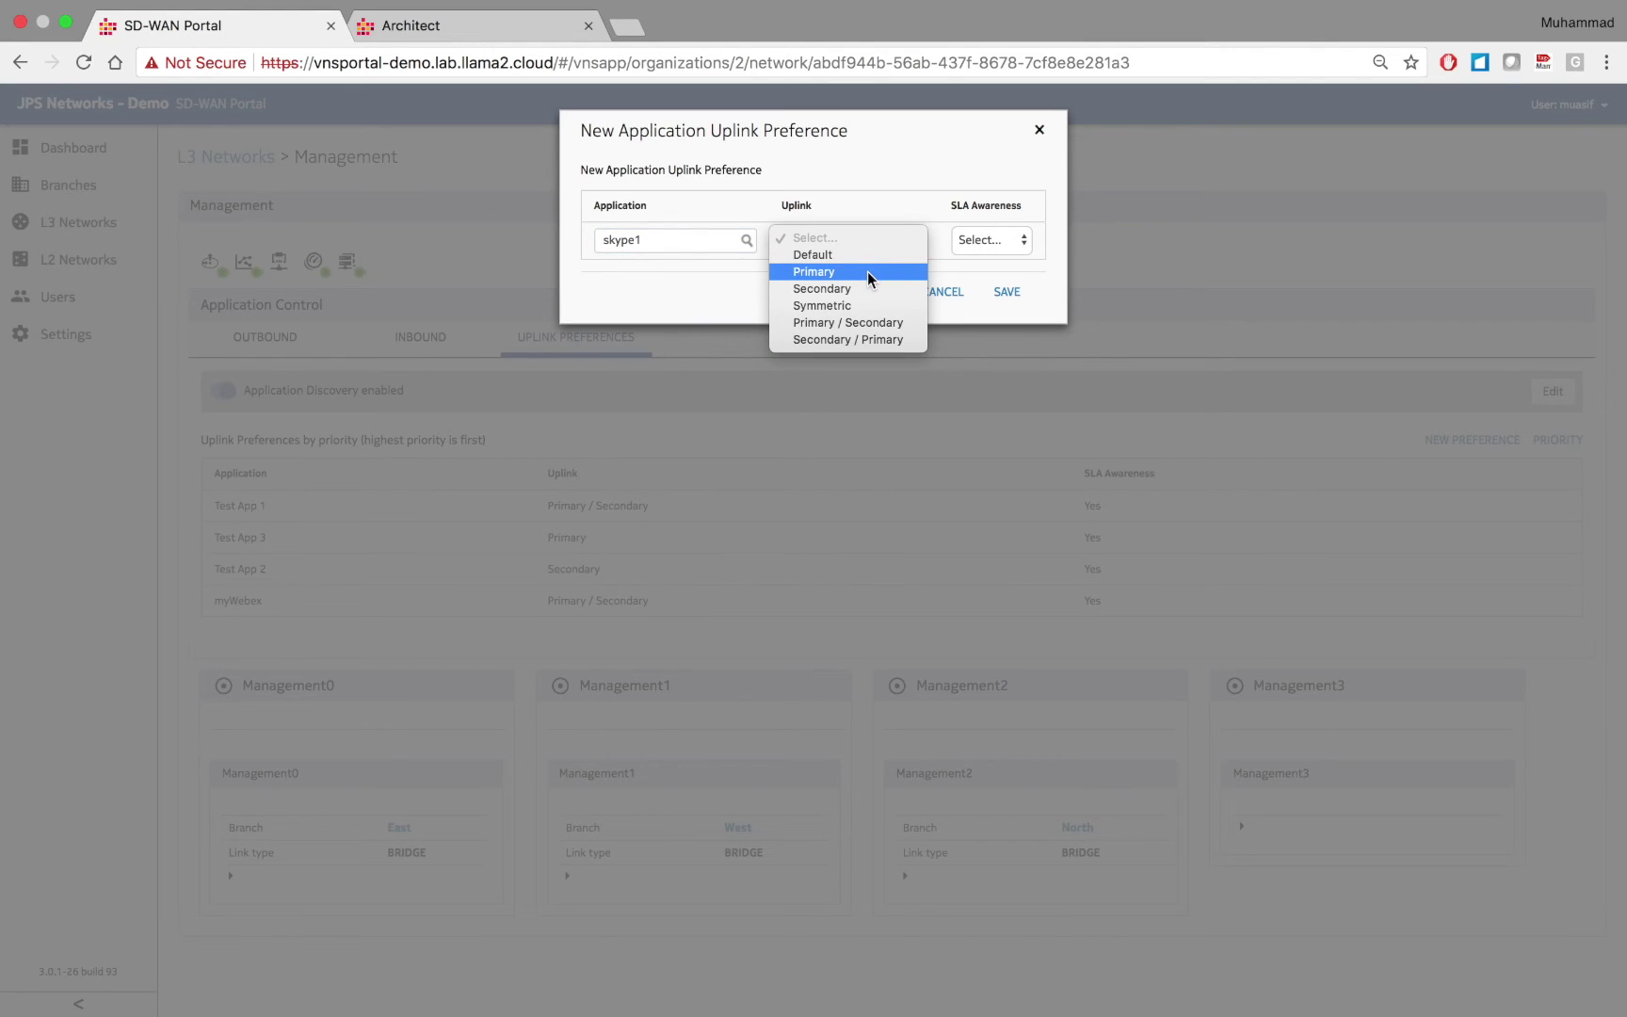
{"action": "left_click", "coordinate": [867, 272]}
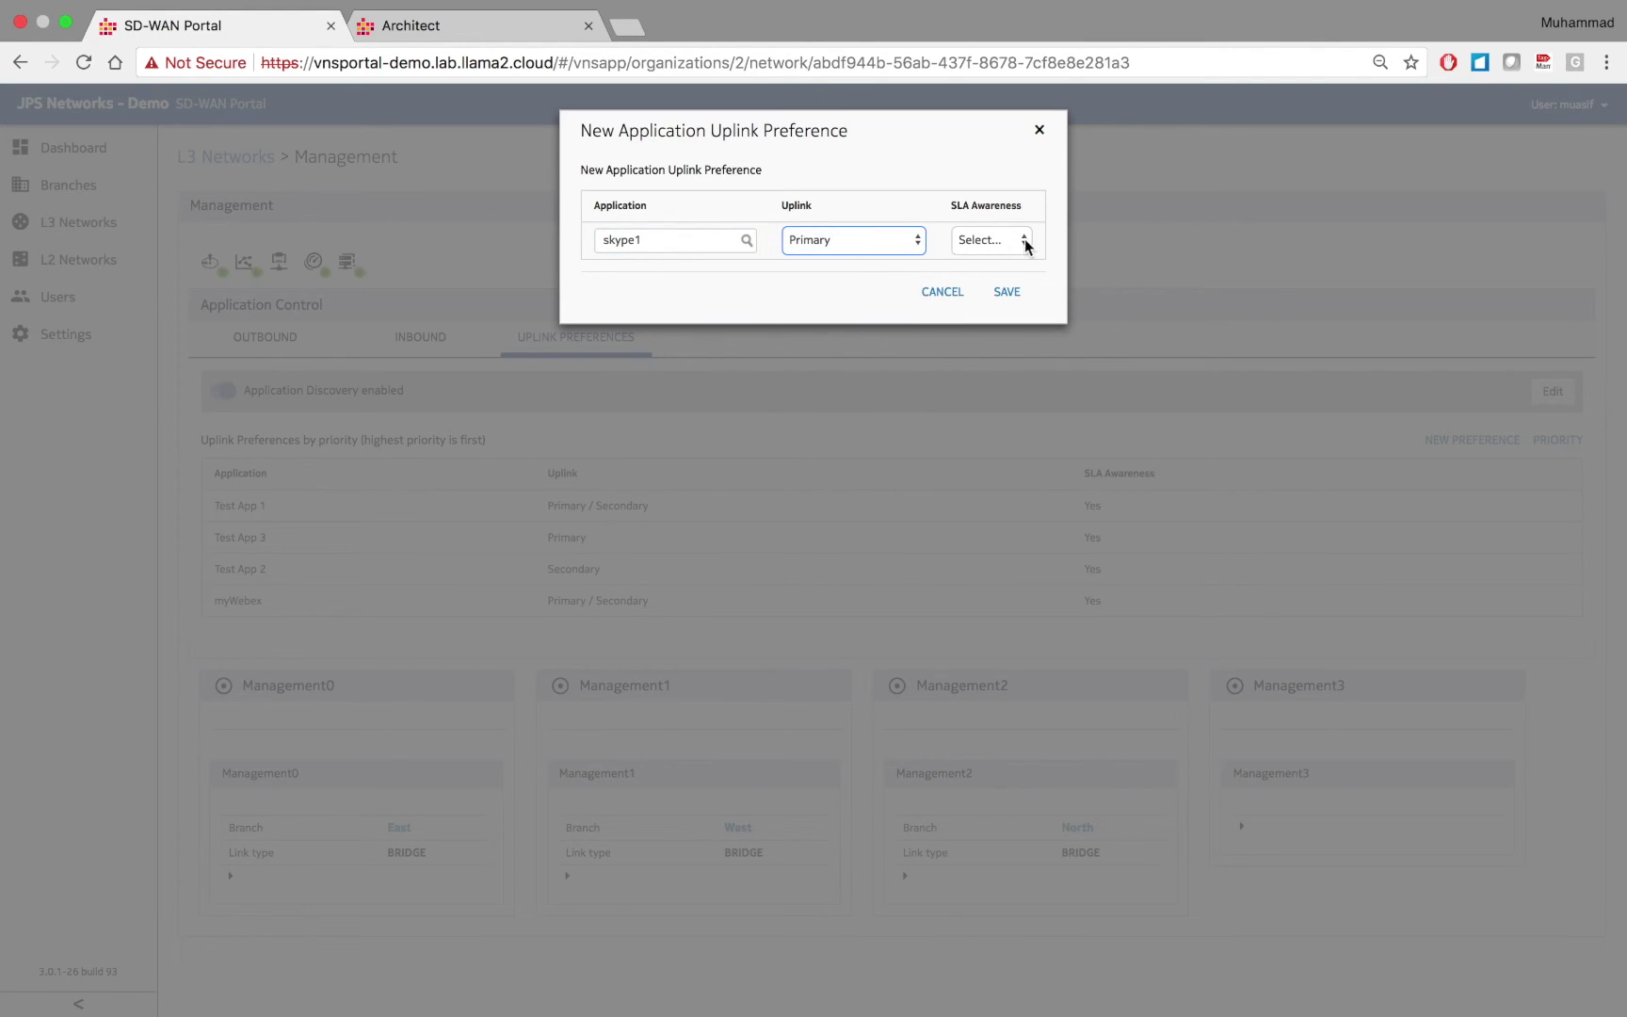
{"action": "left_click", "coordinate": [872, 242]}
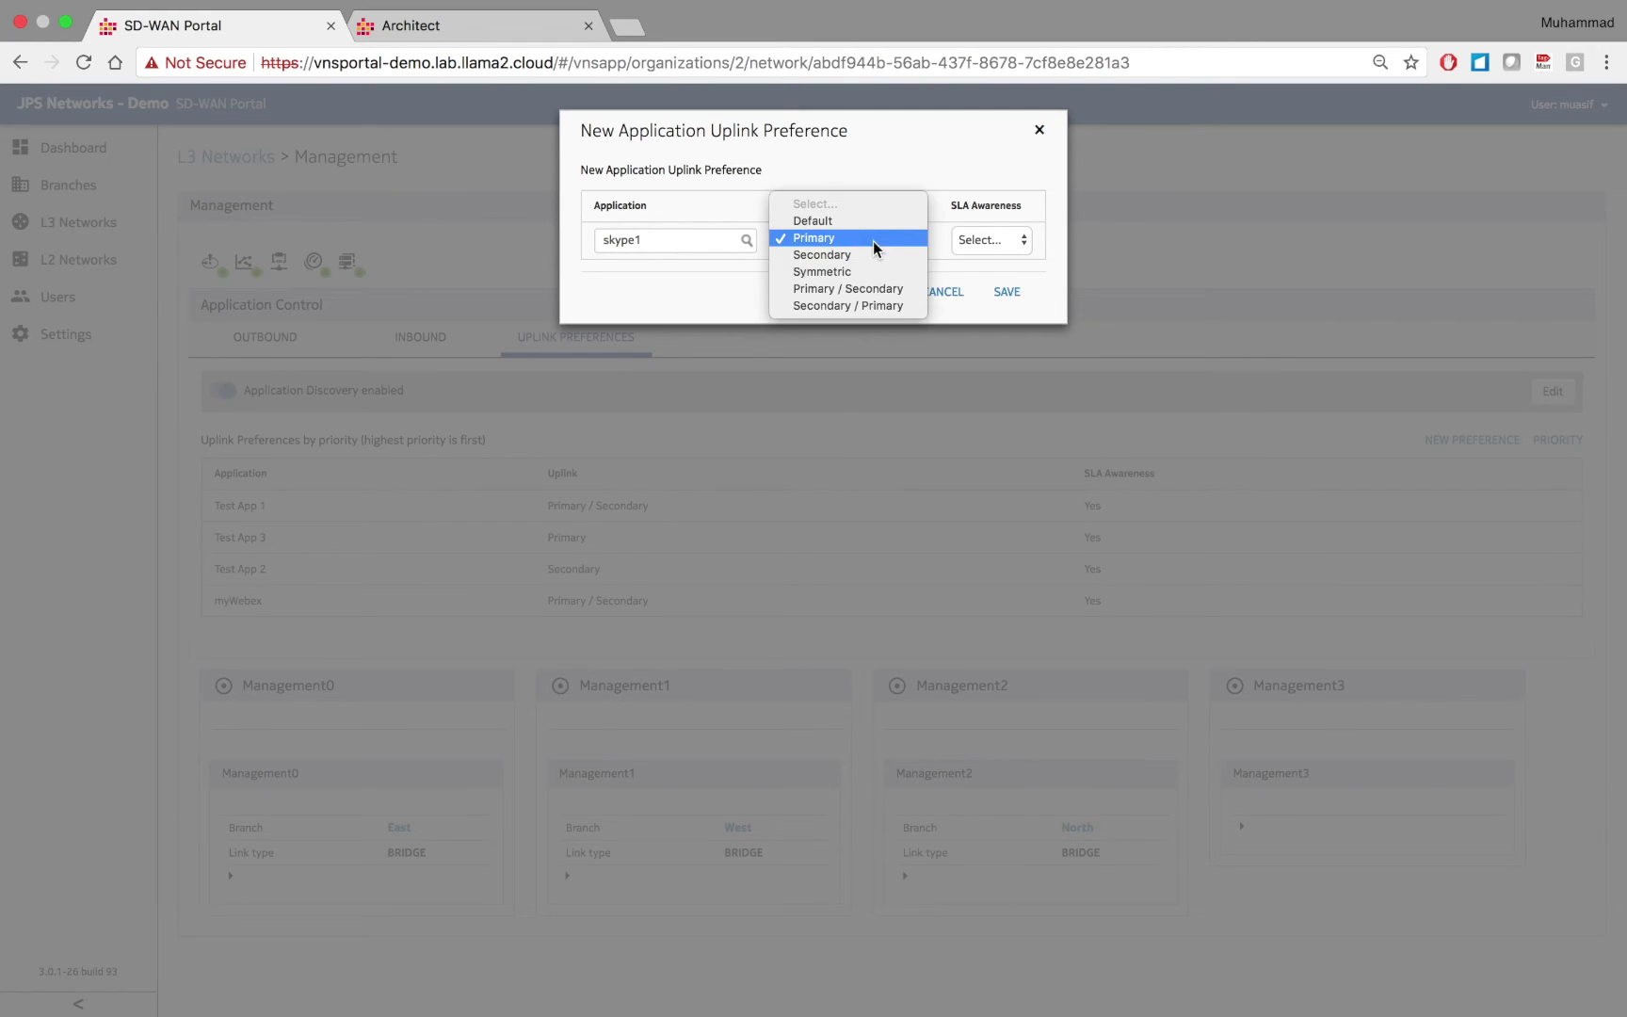
{"action": "left_click", "coordinate": [873, 292]}
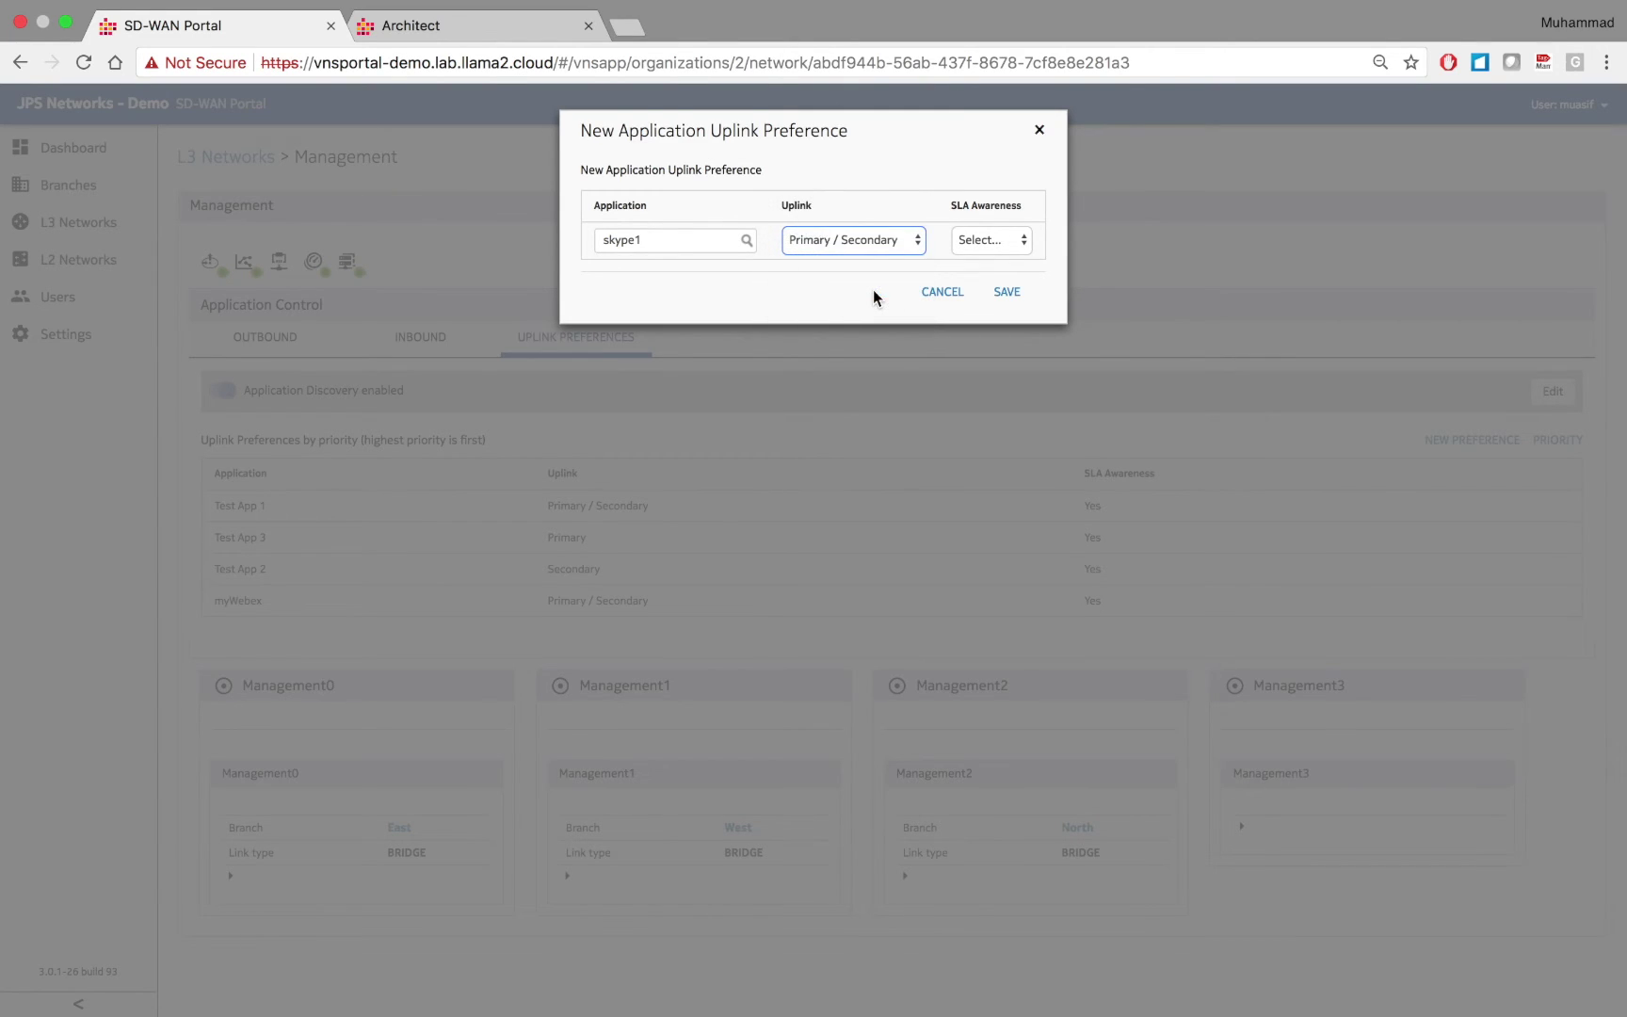
{"action": "left_click", "coordinate": [1014, 243]}
{"action": "left_click", "coordinate": [1007, 269]}
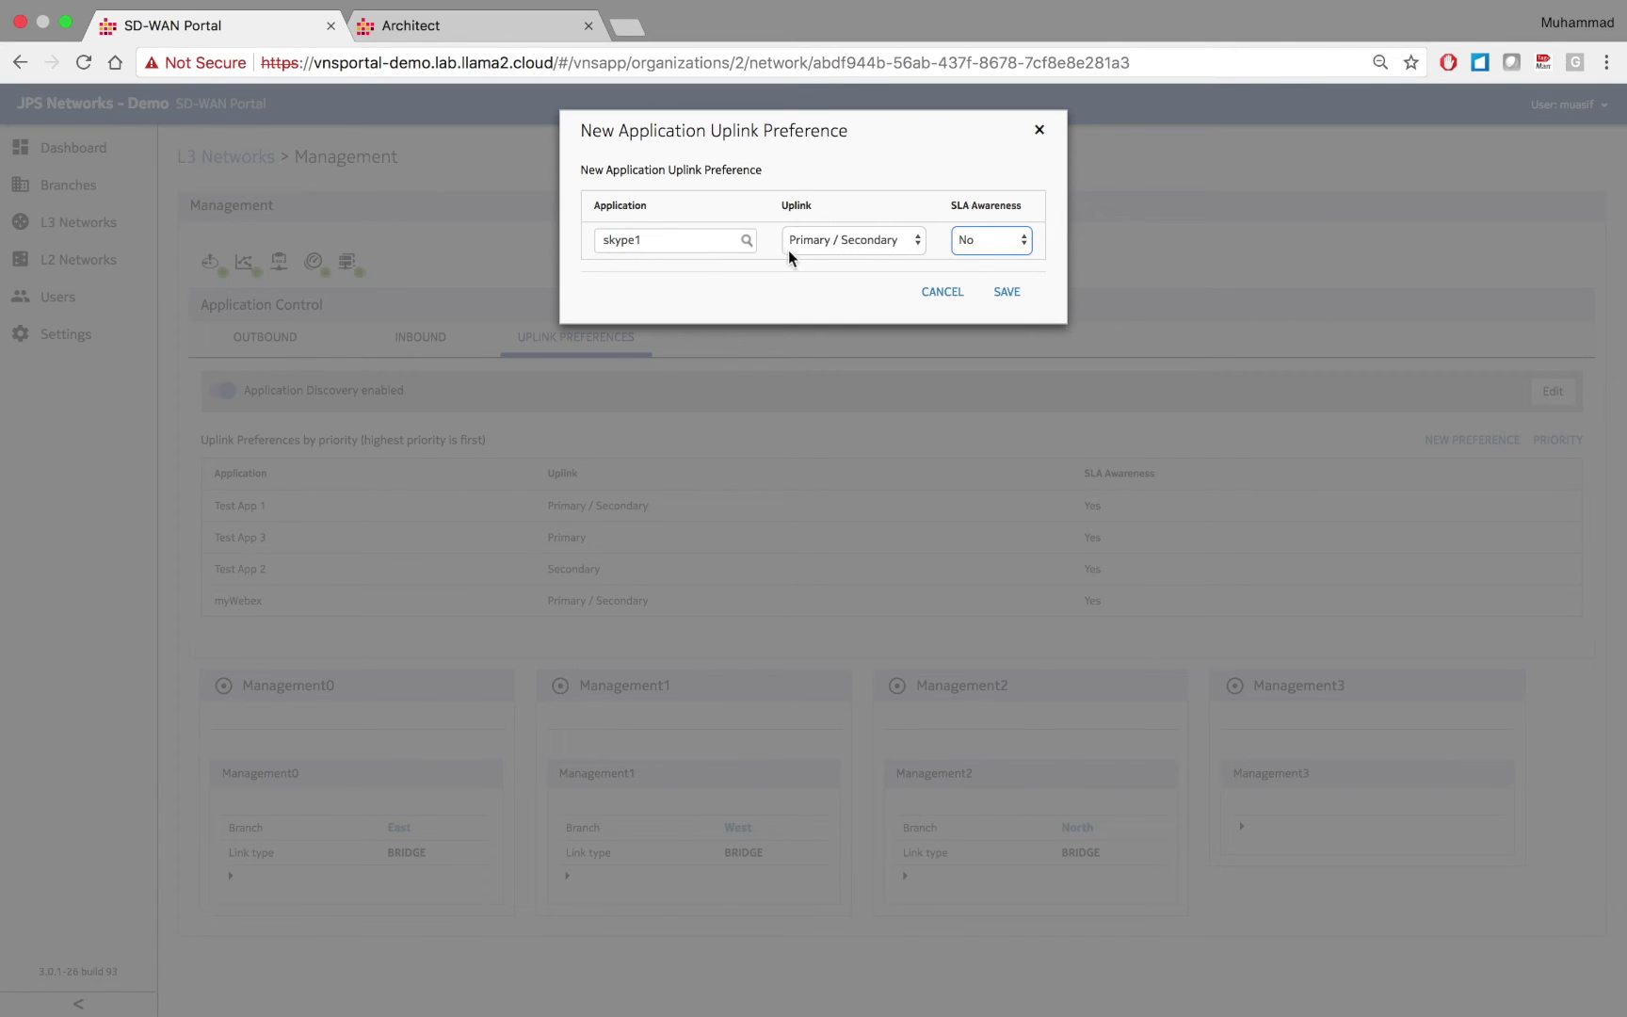
{"action": "left_click", "coordinate": [1007, 293]}
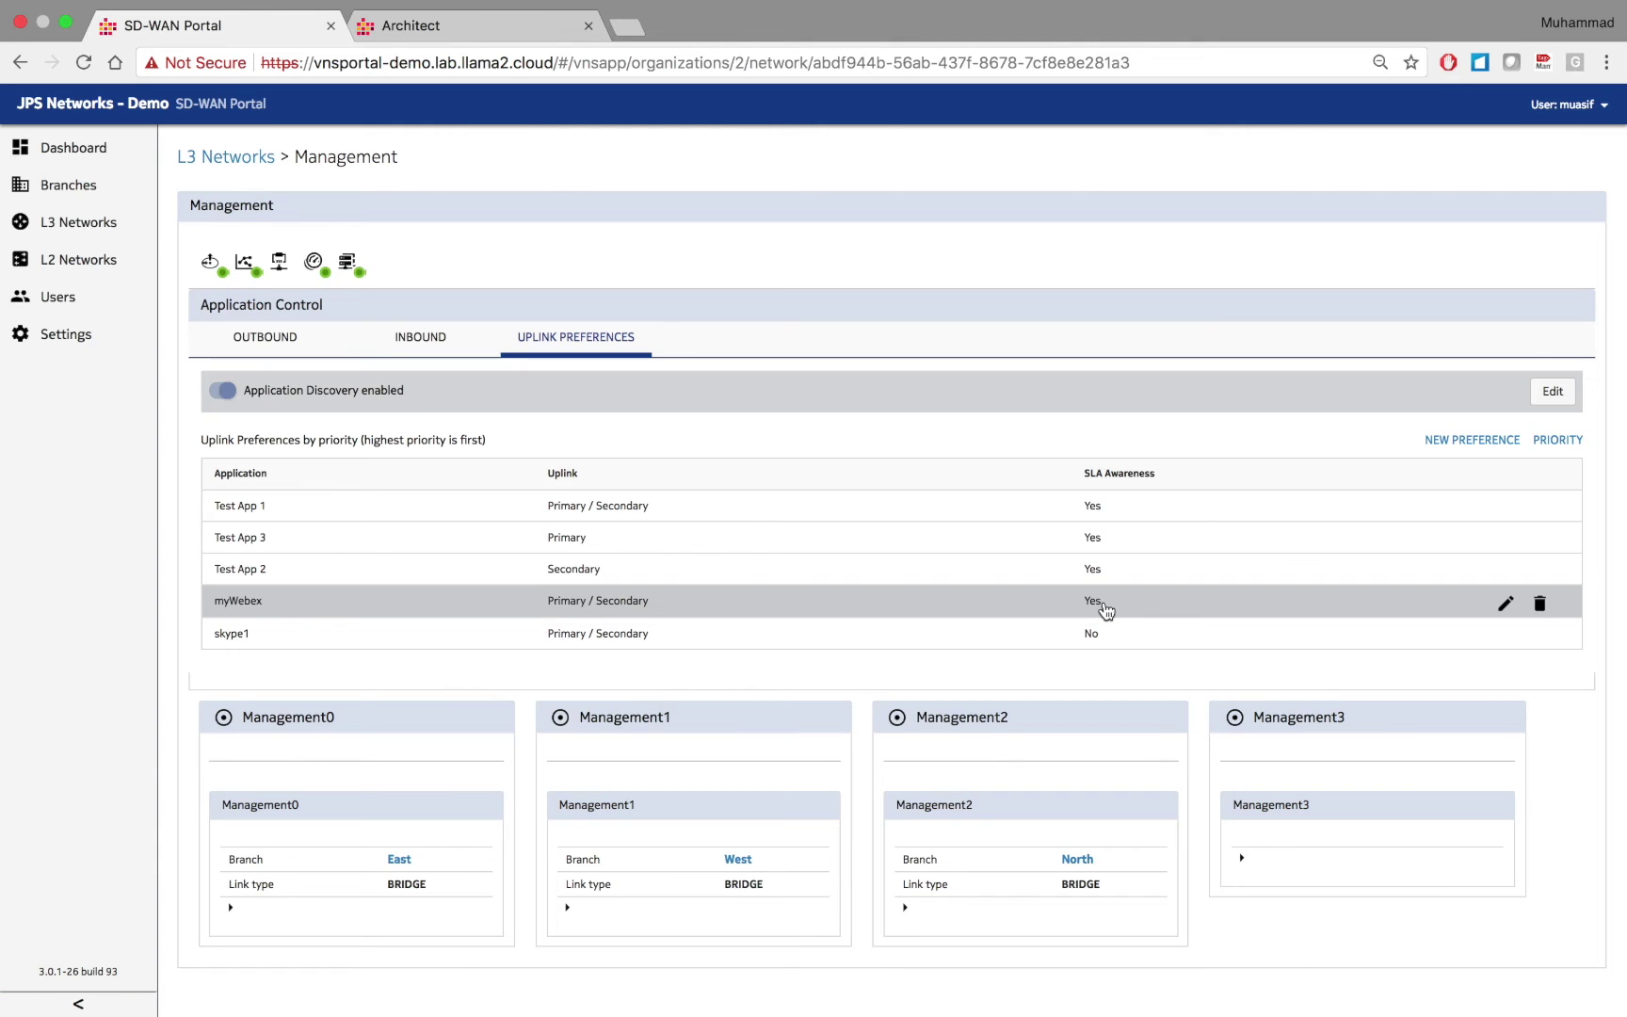
Switch to the Management network's OUTBOUND application rules.
{"action": "left_click", "coordinate": [271, 346]}
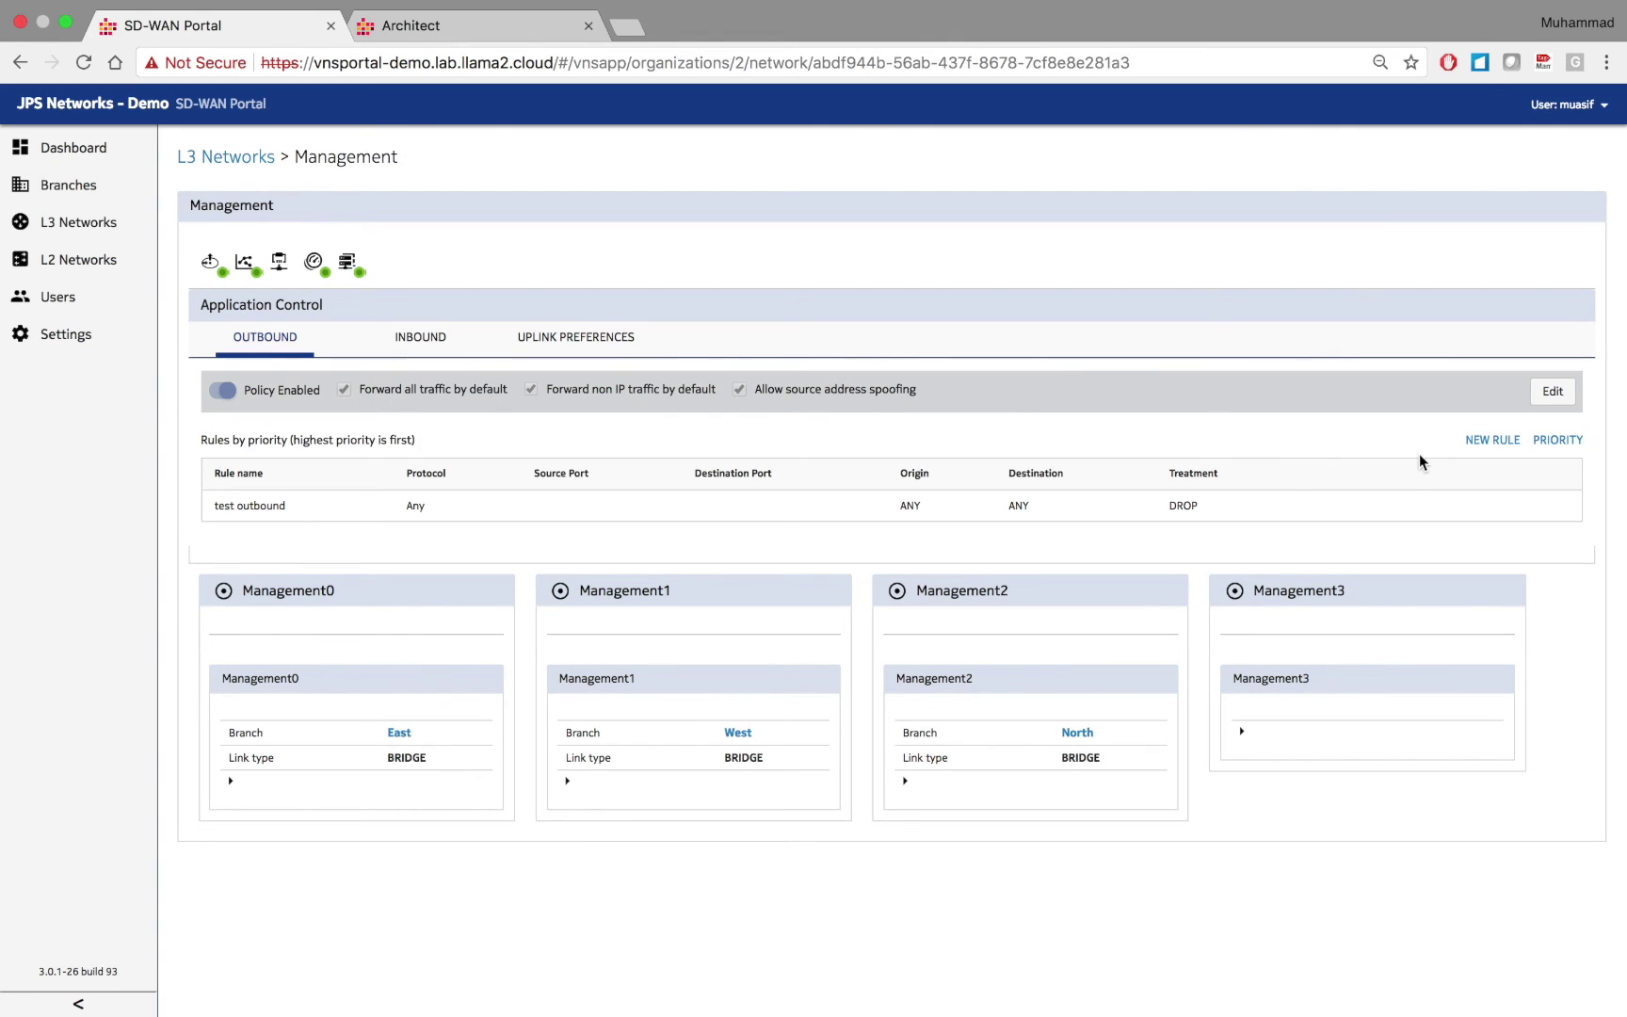
Start a new outbound rule named 'my webex rule' matching the WebEx application signature.
{"action": "left_click", "coordinate": [1493, 442]}
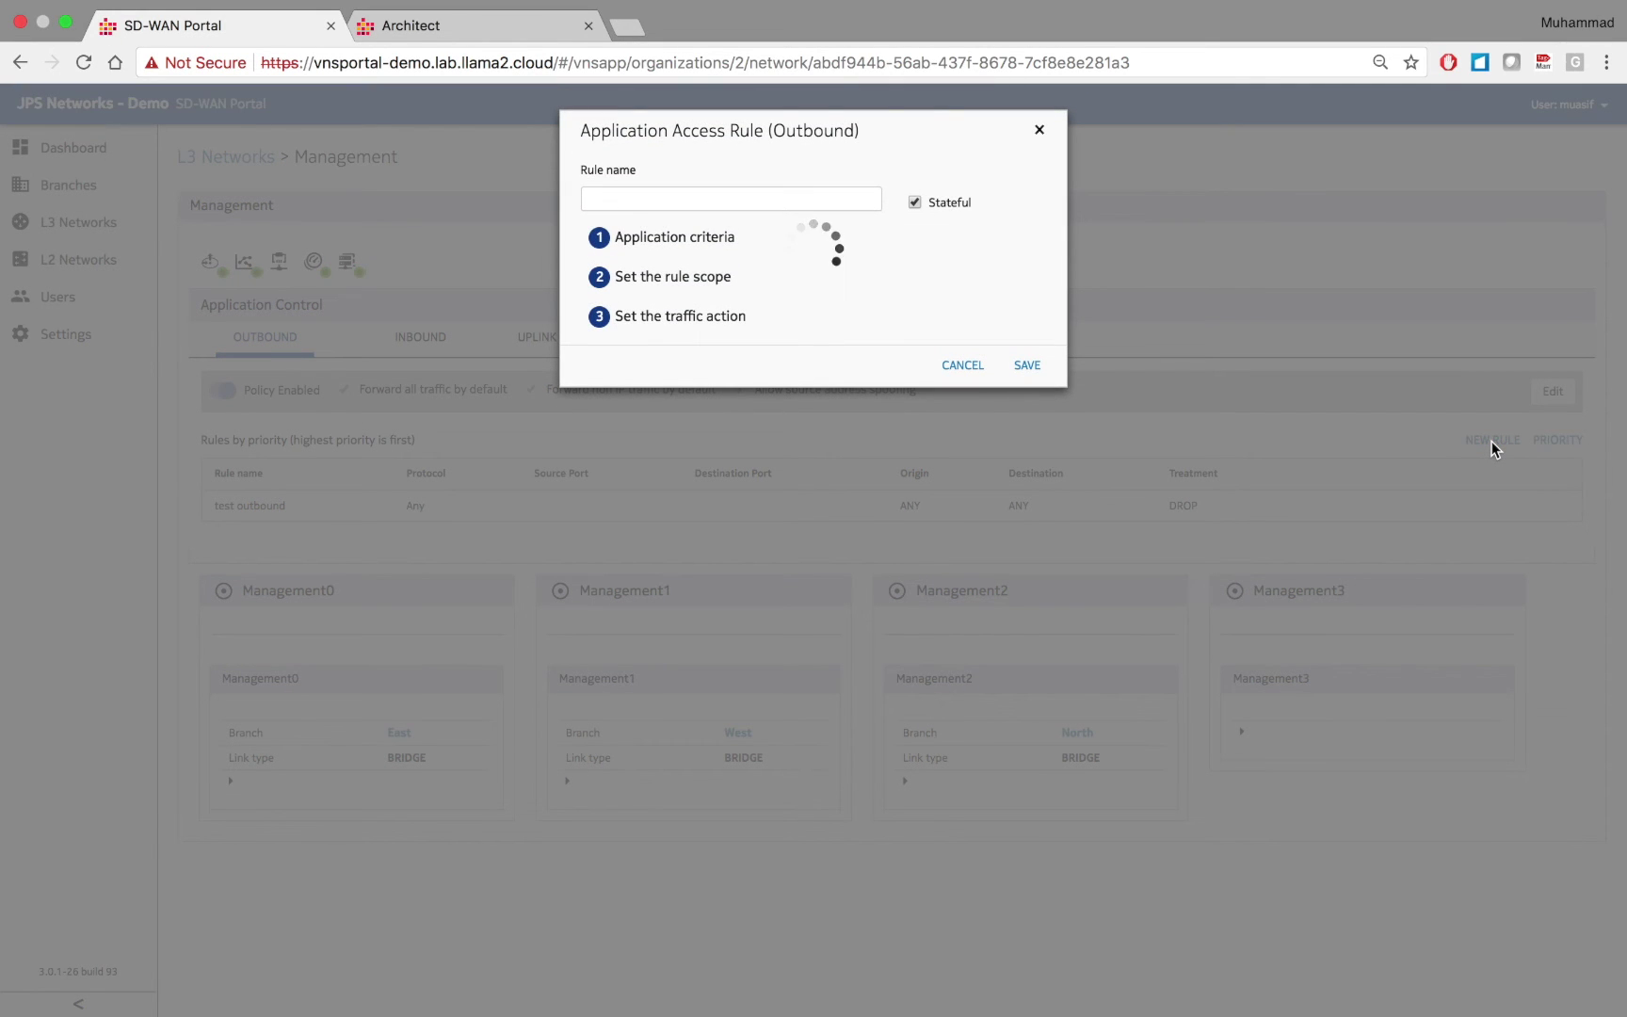
{"action": "left_click", "coordinate": [651, 198]}
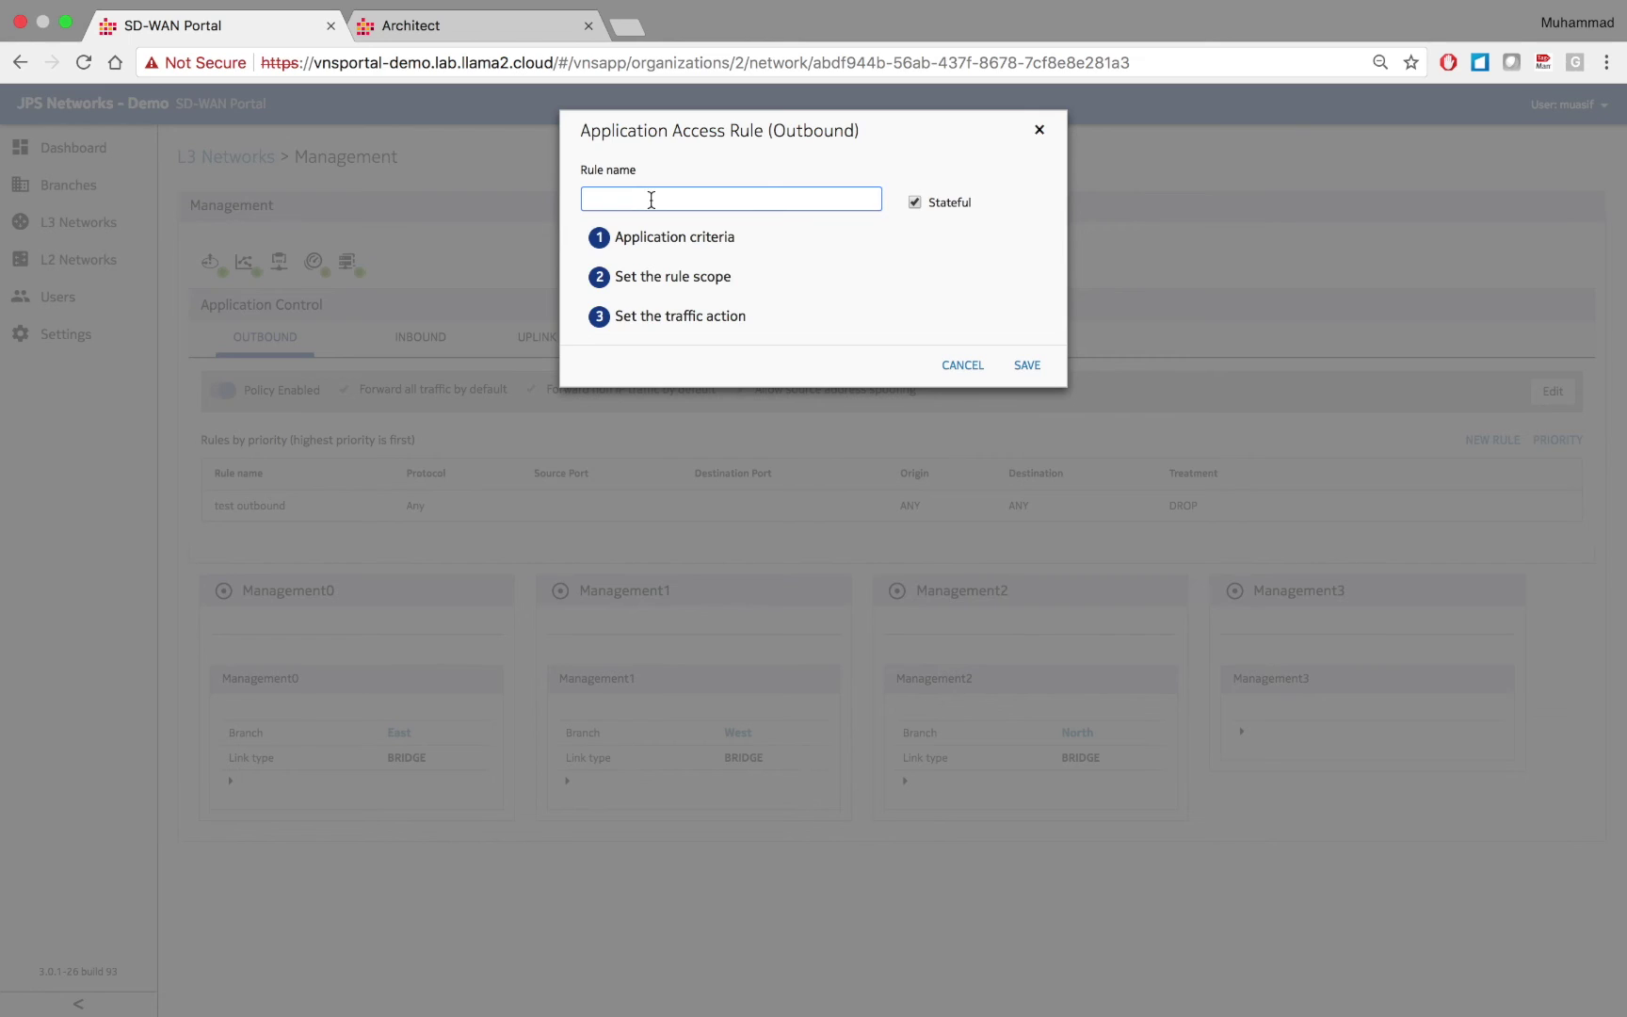
{"action": "type", "text": "my webex rule"}
{"action": "left_click", "coordinate": [623, 241]}
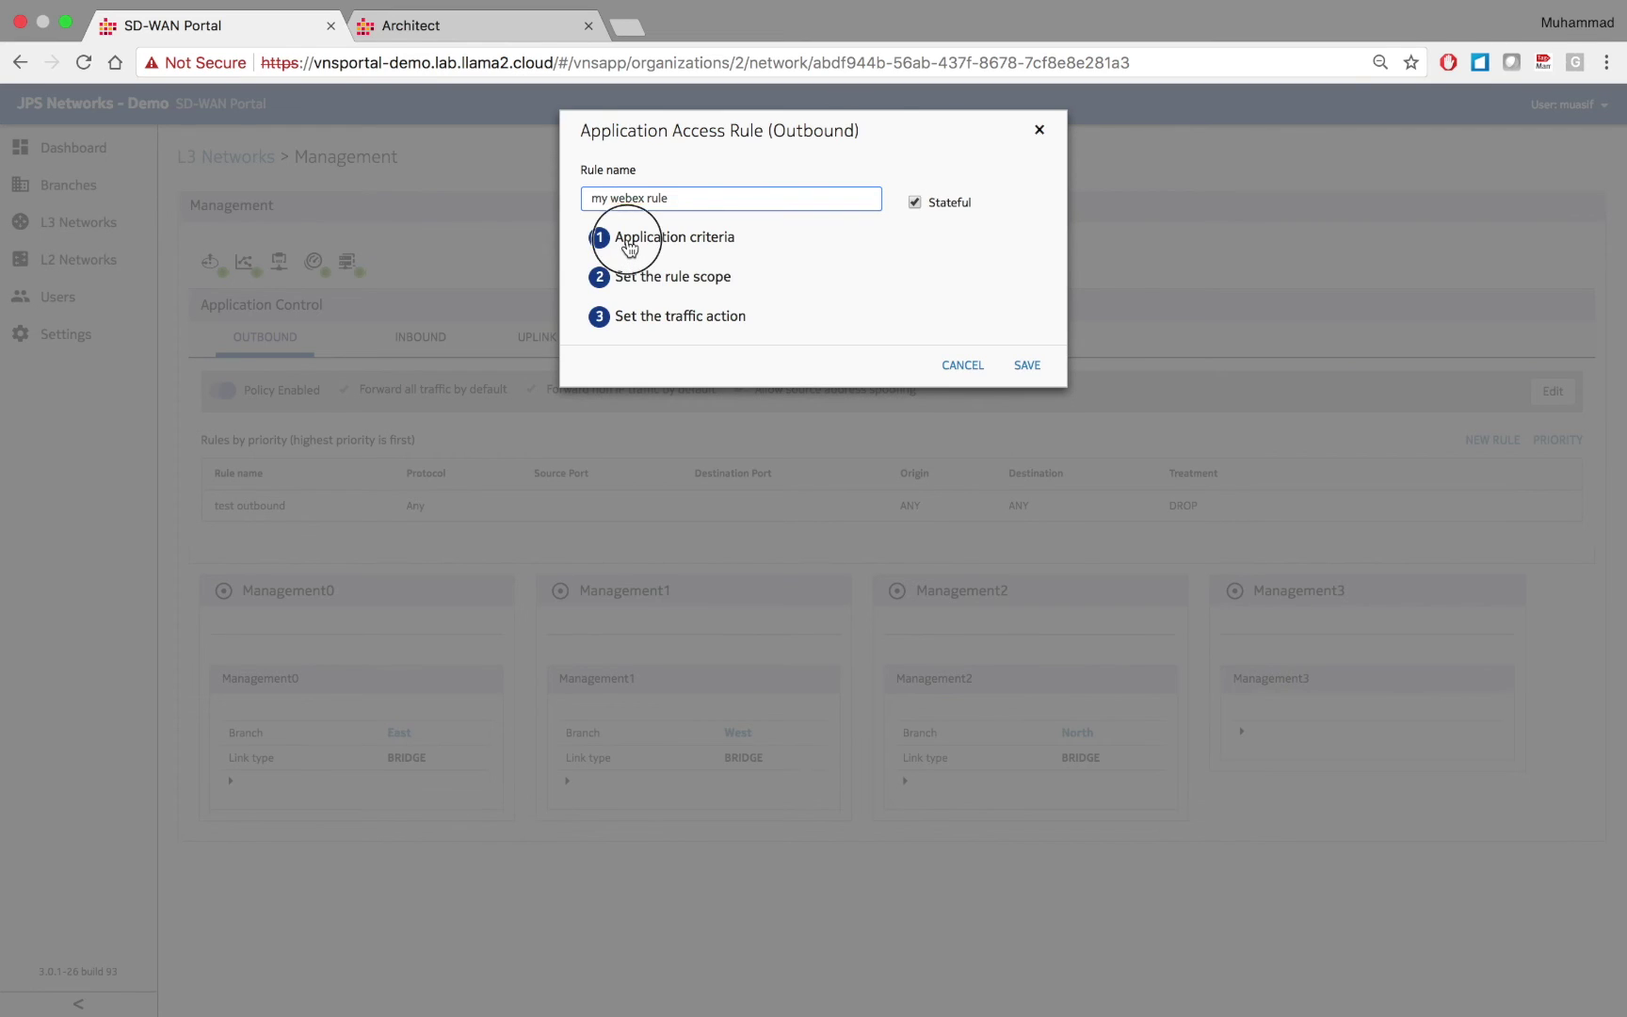
{"action": "left_click", "coordinate": [649, 297]}
{"action": "type", "text": "webex"}
{"action": "left_click", "coordinate": [635, 326]}
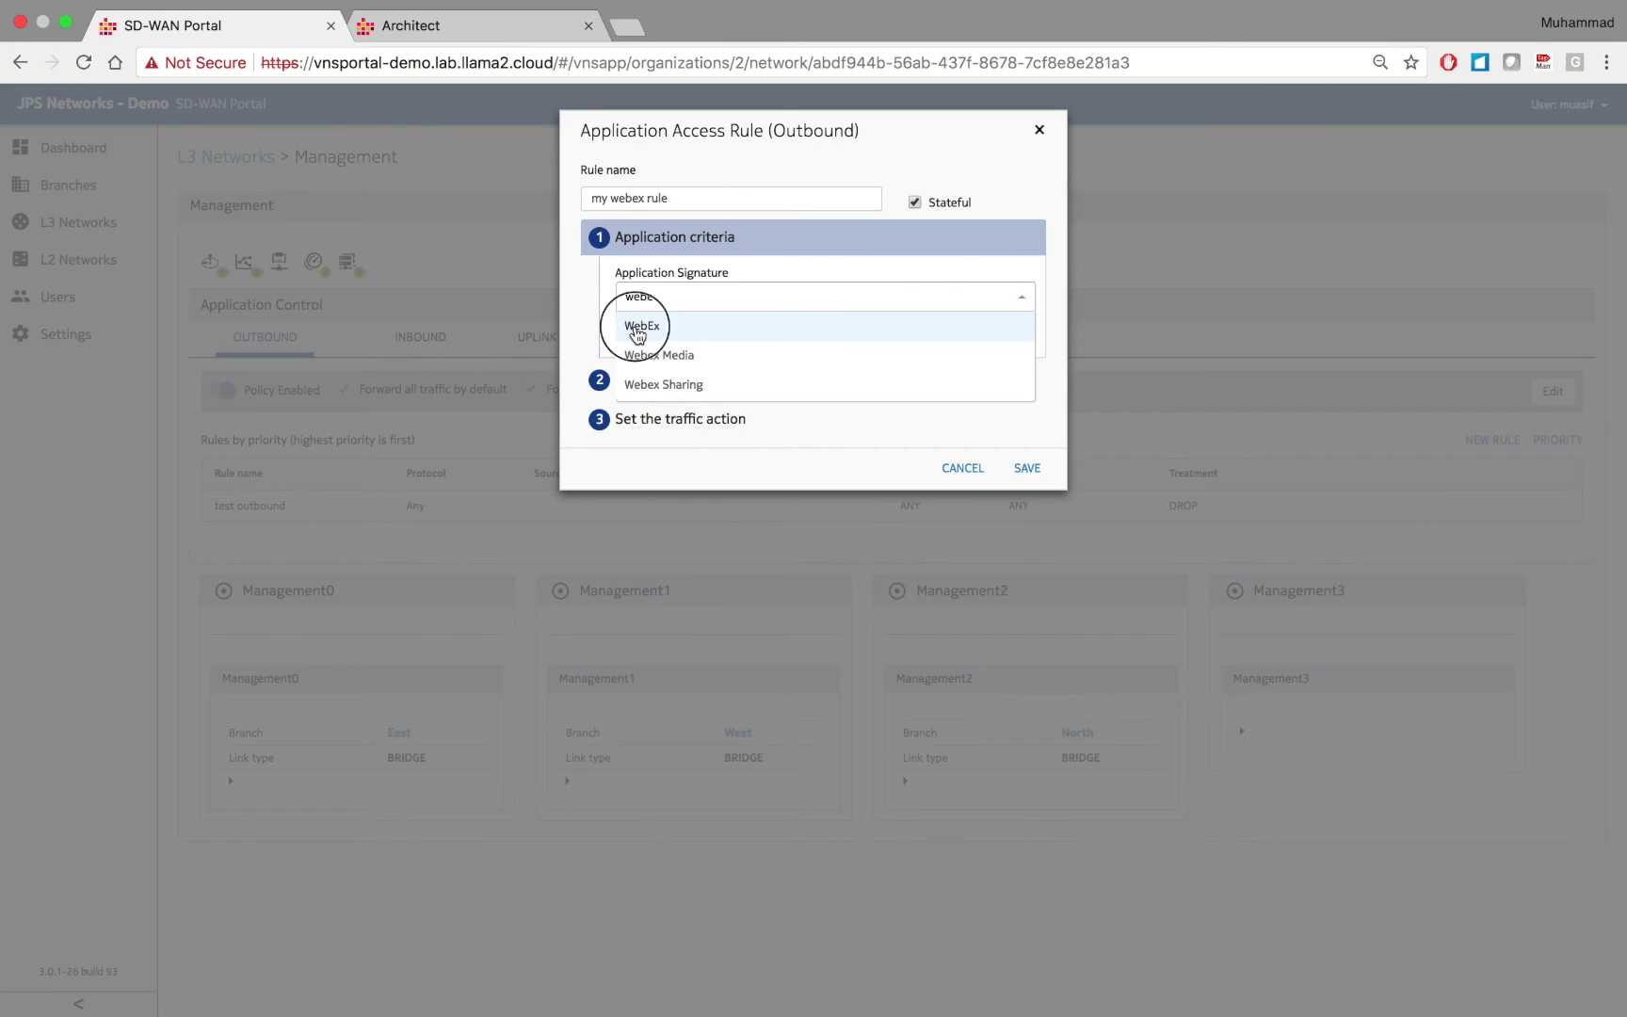
{"action": "left_click", "coordinate": [621, 329]}
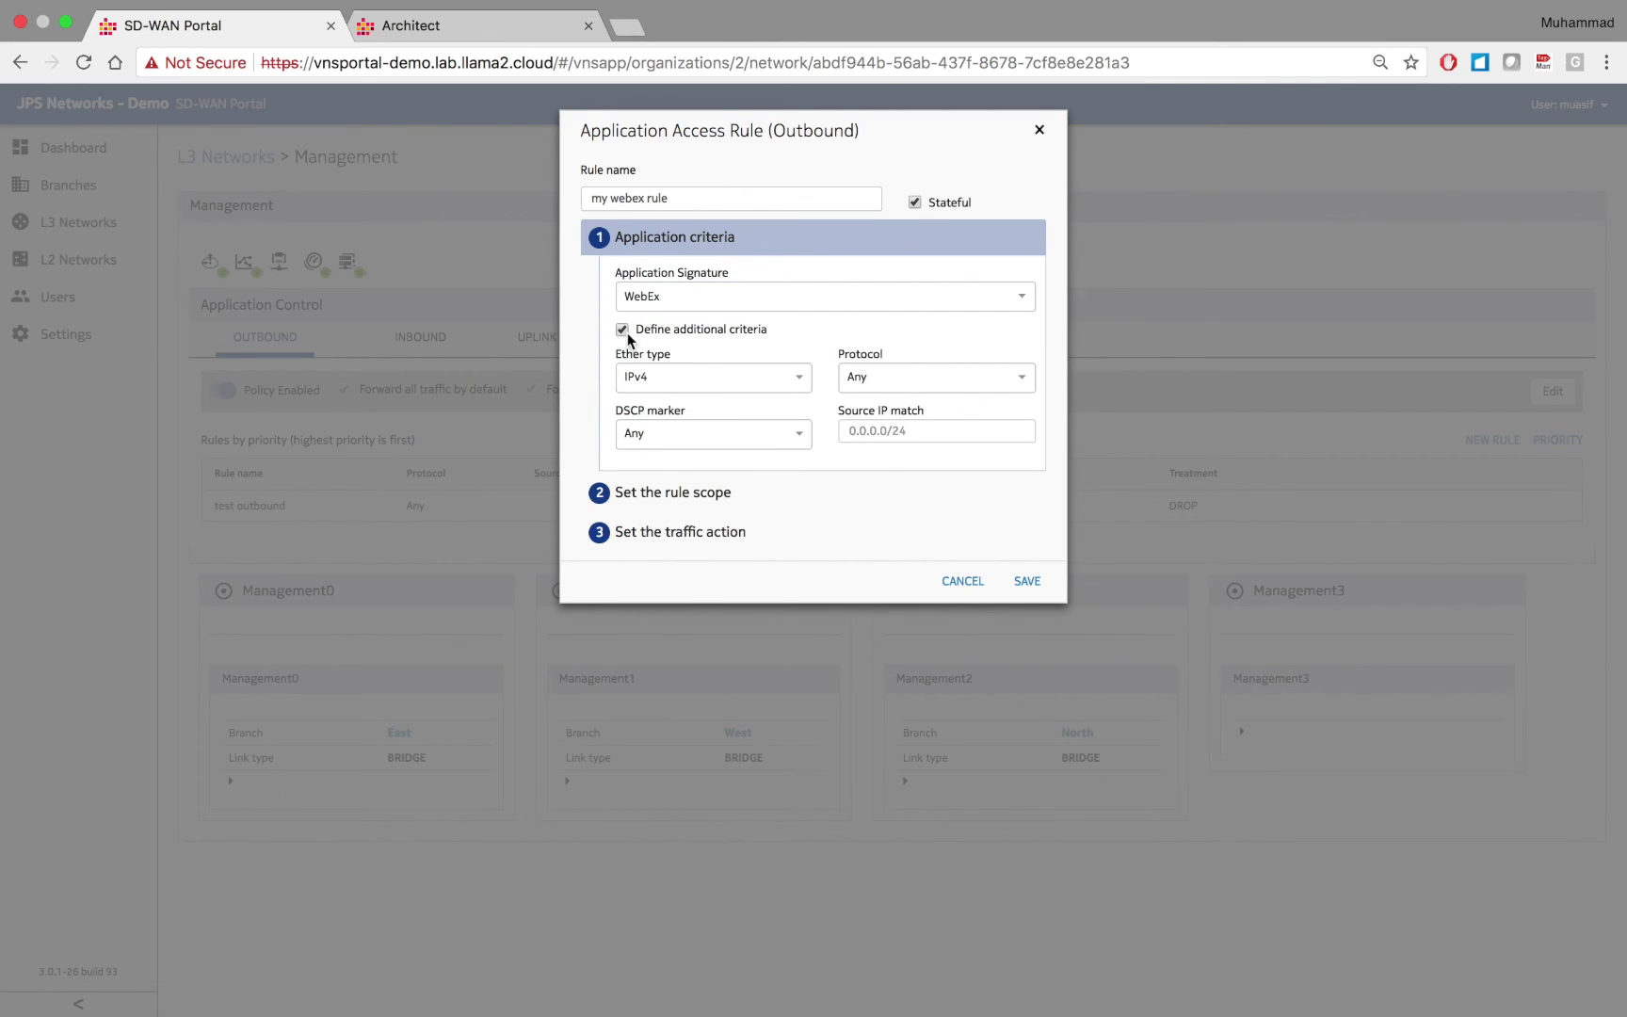
{"action": "left_click", "coordinate": [621, 329]}
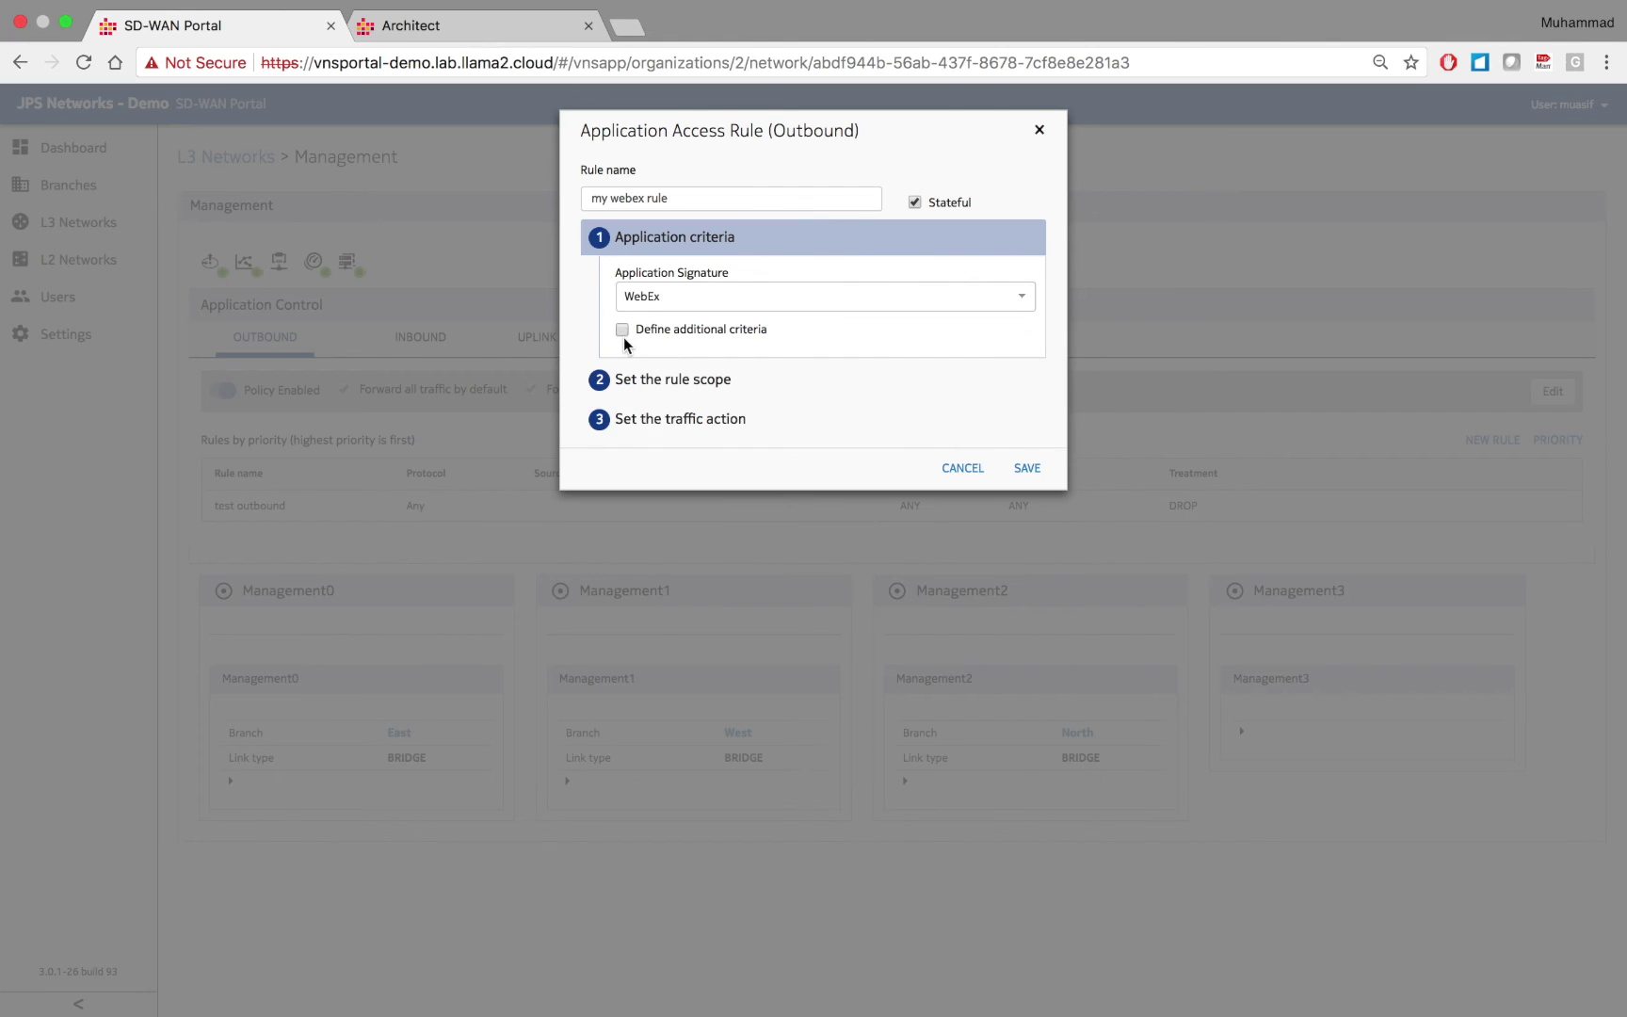
Fill in the rule scope (origin Any, destination Local Breakout) and set the action to Allow.
{"action": "left_click", "coordinate": [602, 381]}
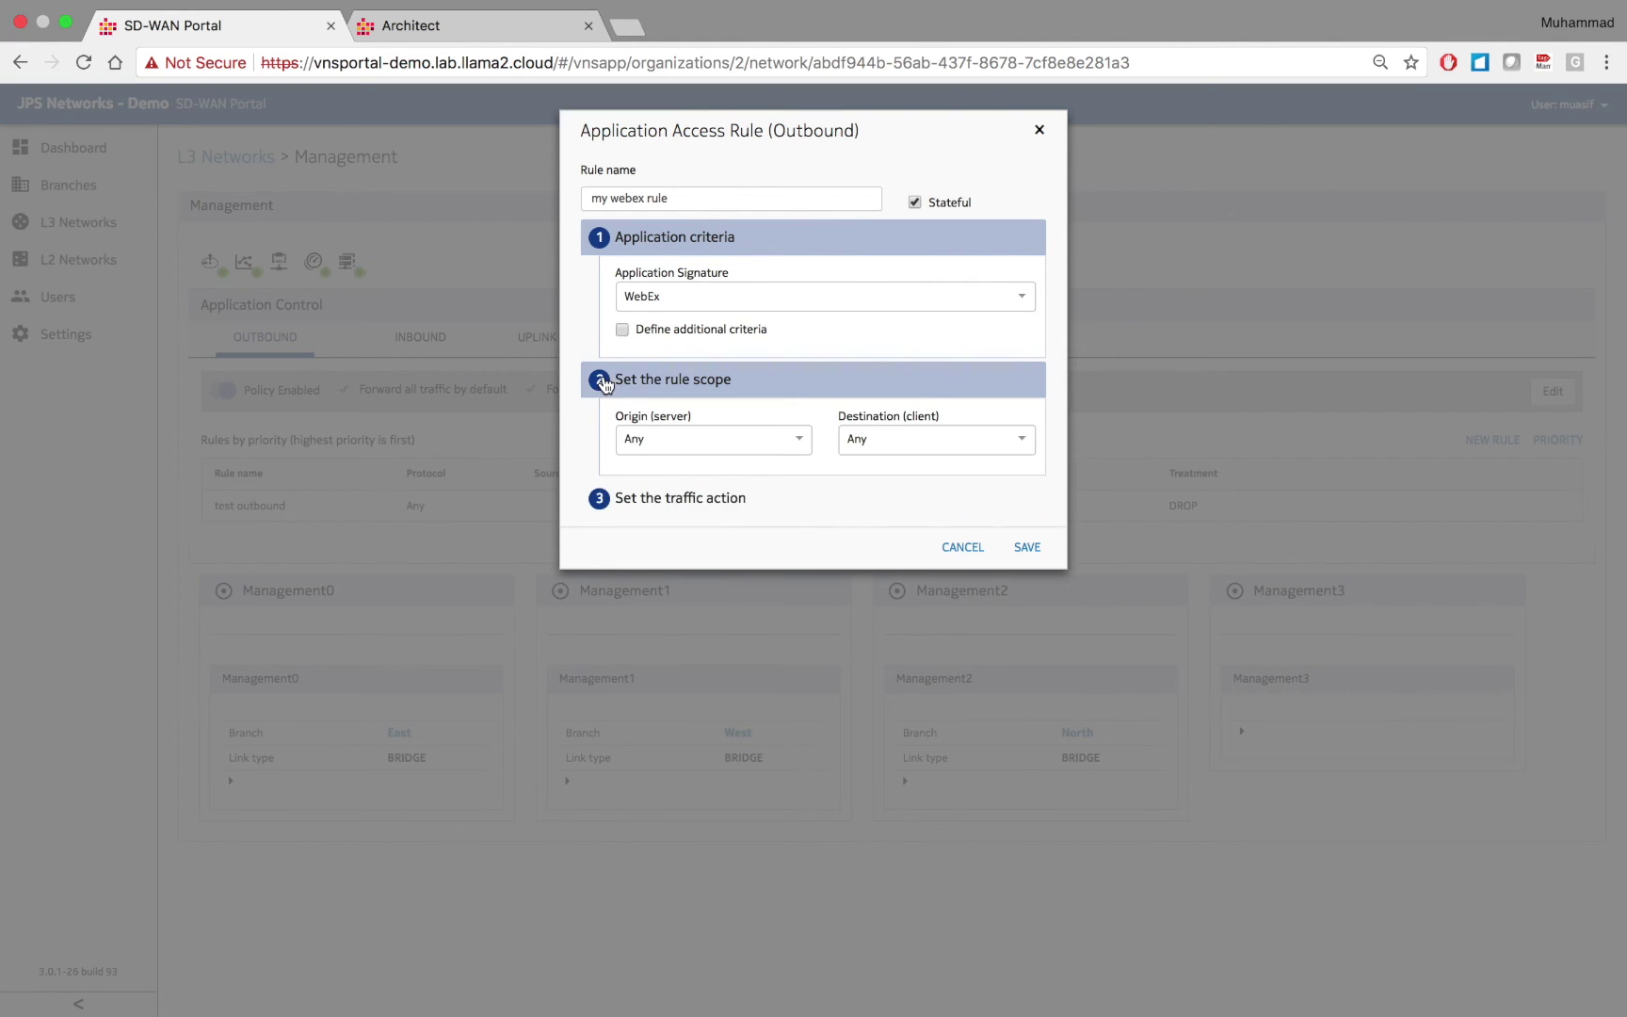
{"action": "left_click", "coordinate": [701, 438]}
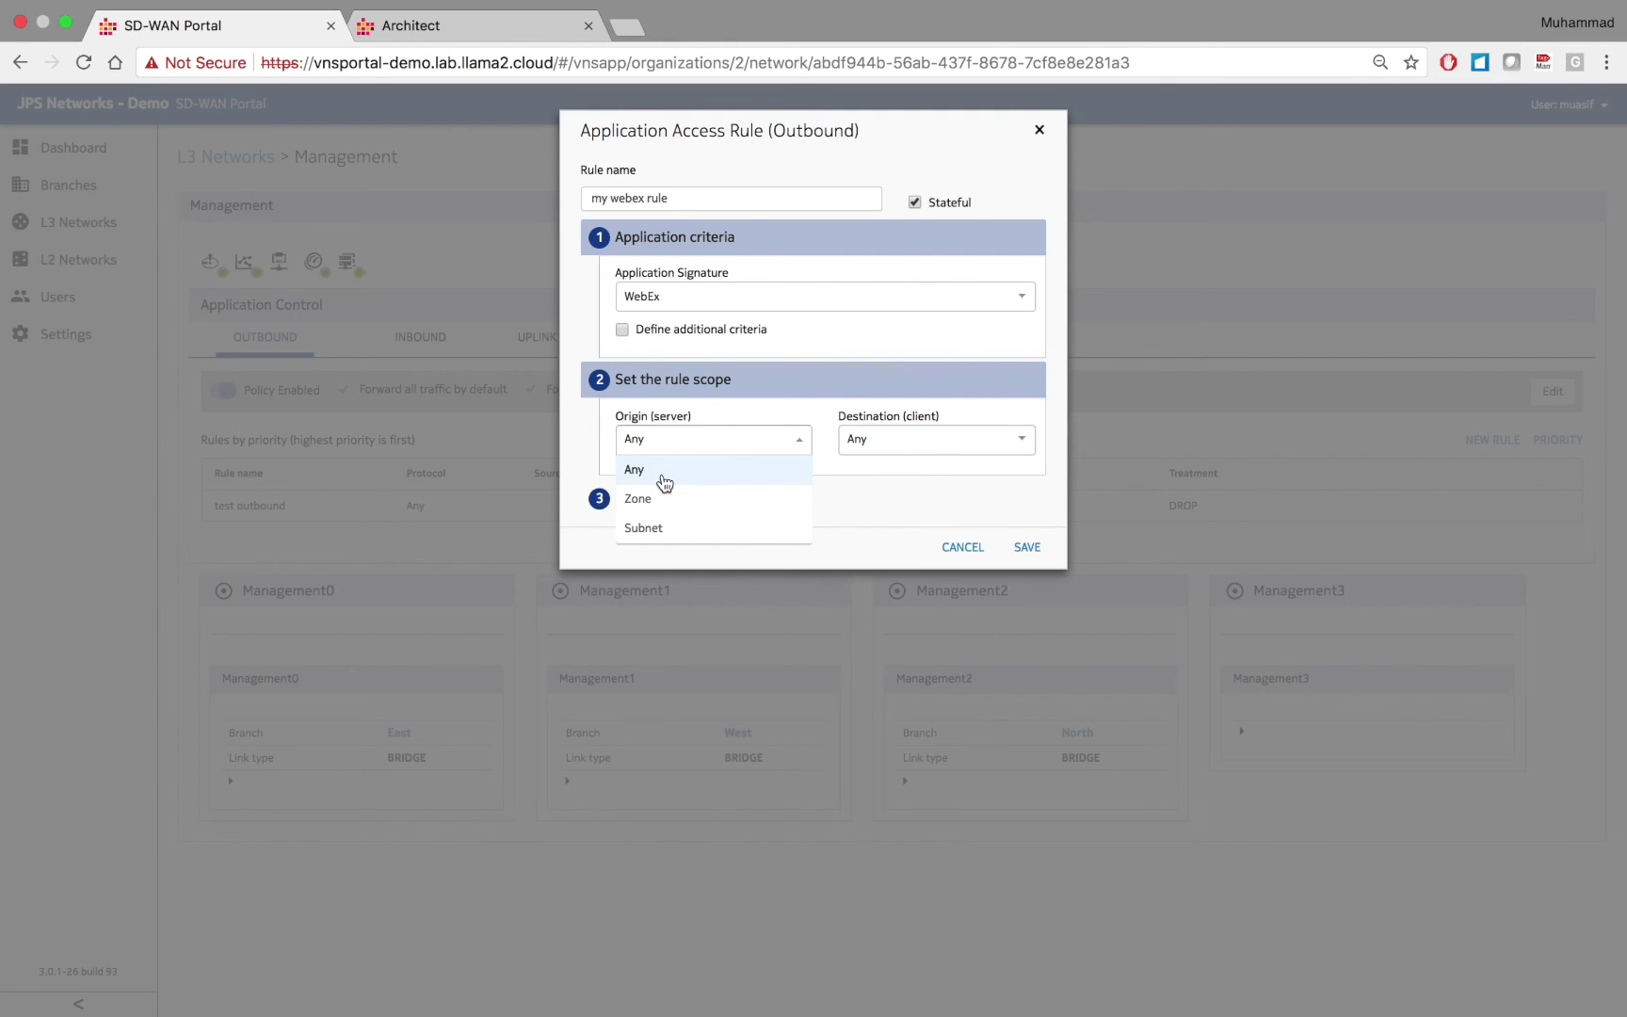
{"action": "left_click", "coordinate": [664, 479]}
{"action": "left_click", "coordinate": [925, 438]}
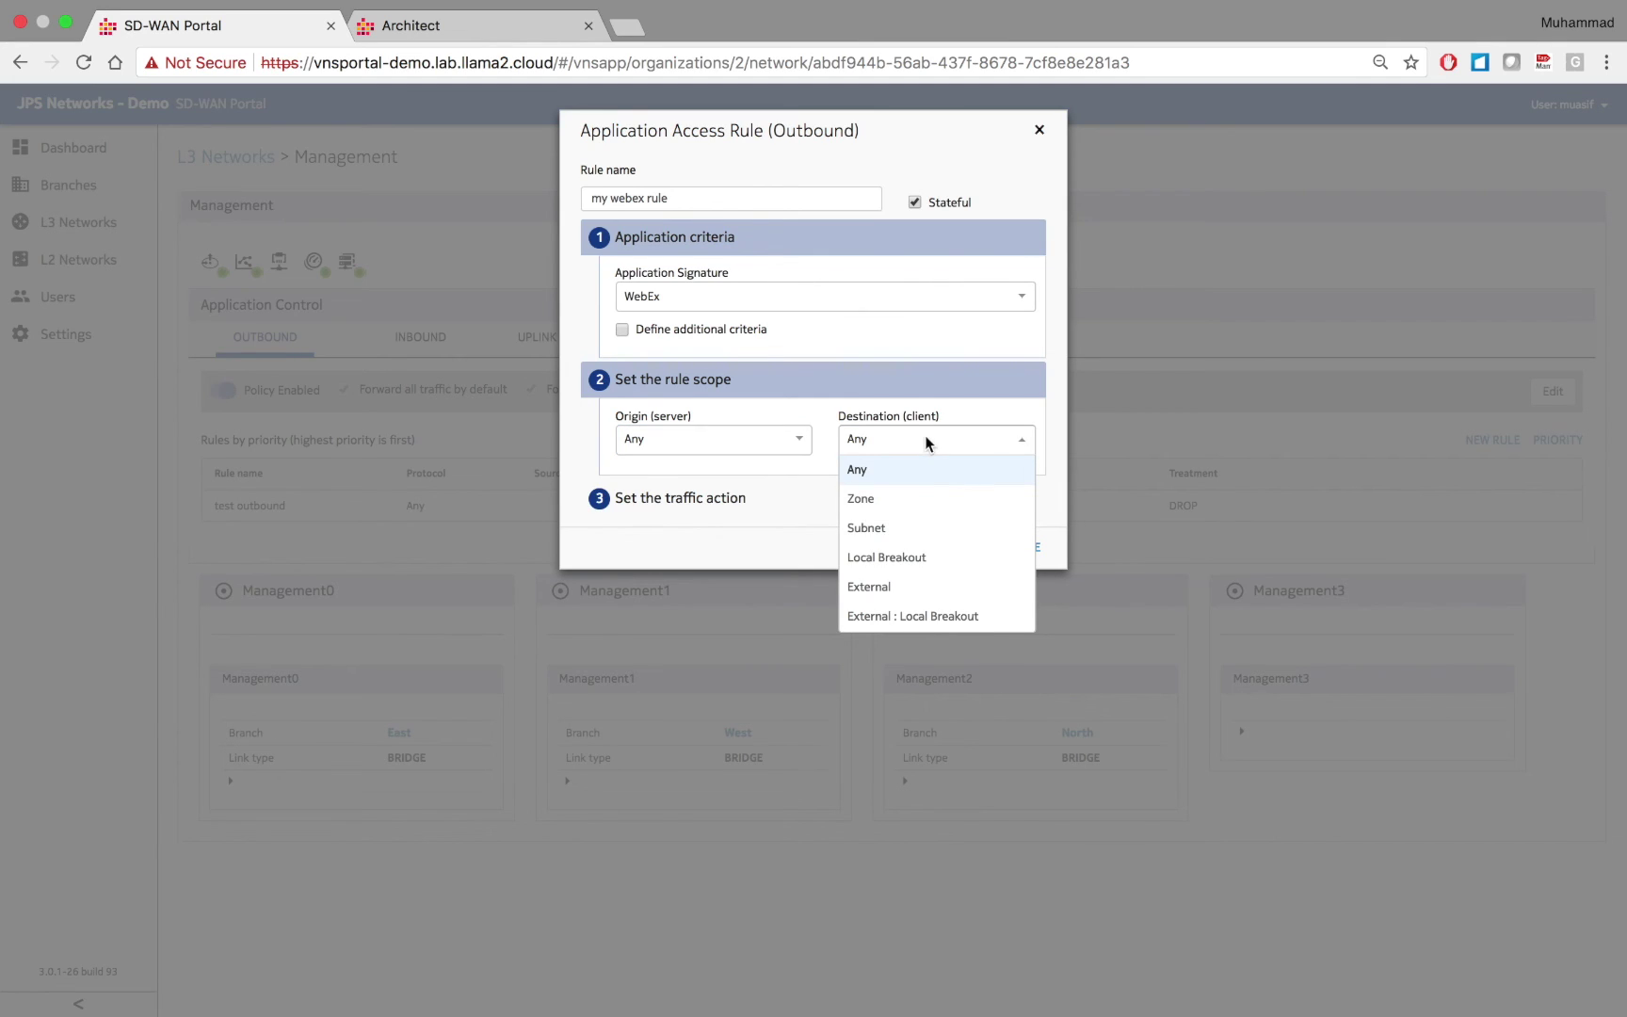
{"action": "left_click", "coordinate": [899, 560]}
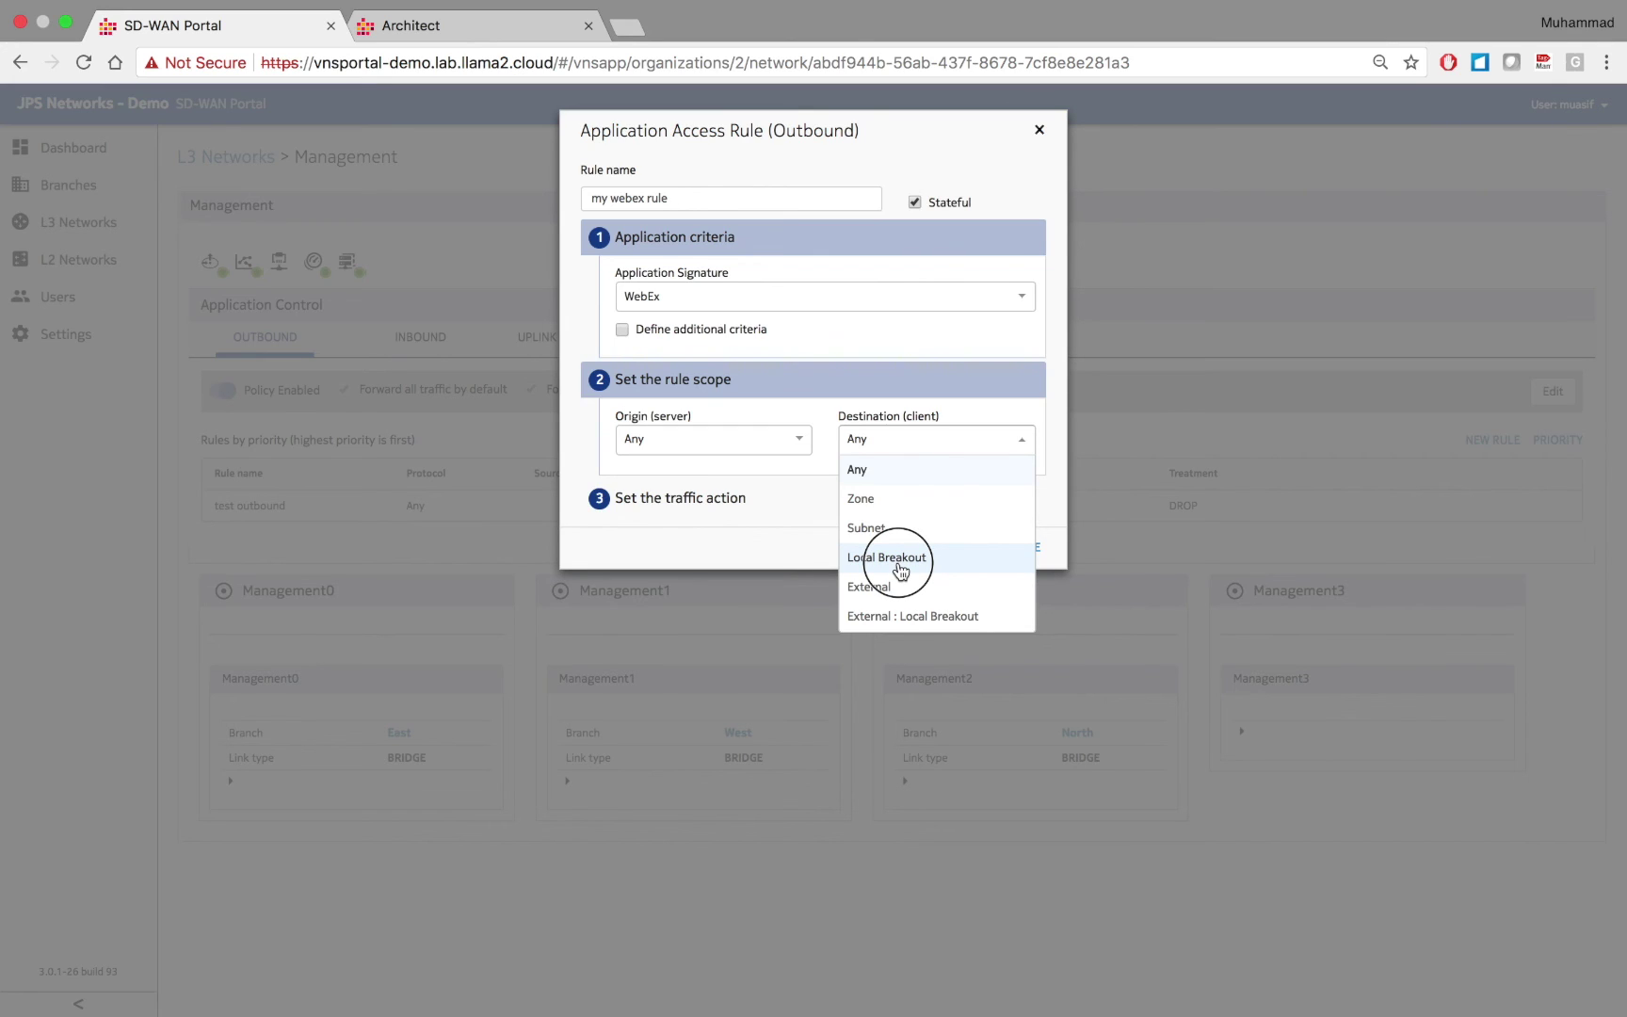
{"action": "left_click", "coordinate": [899, 562]}
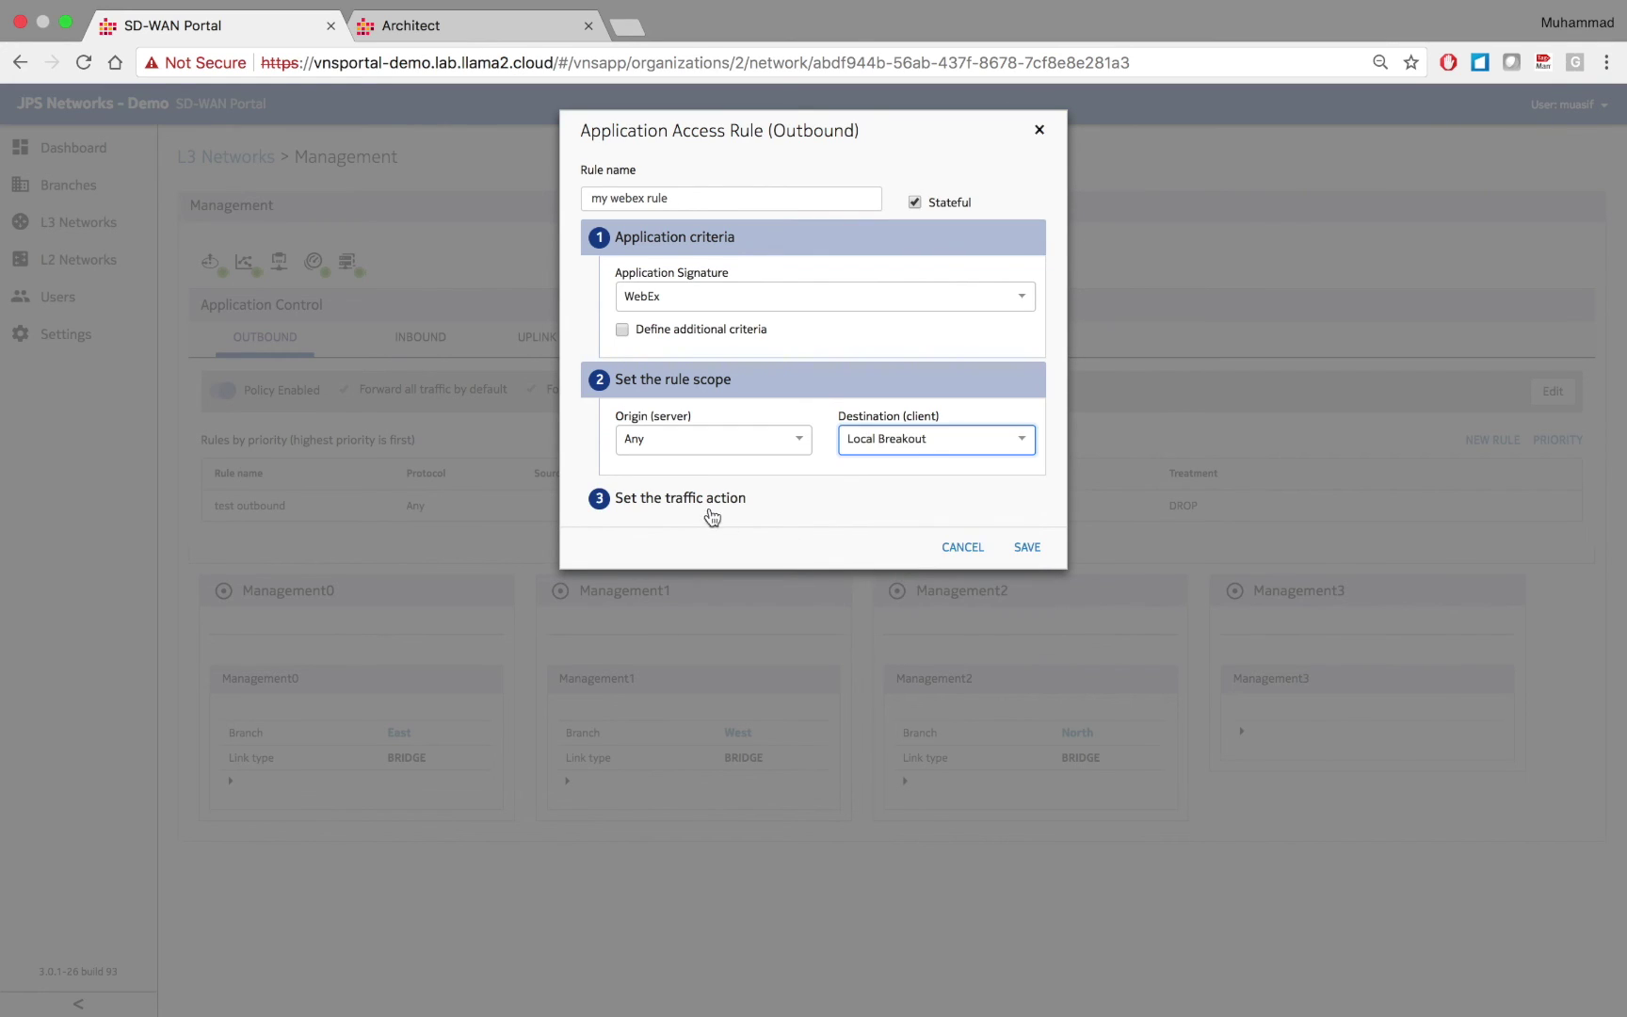
{"action": "left_click", "coordinate": [674, 504]}
{"action": "left_click", "coordinate": [660, 557]}
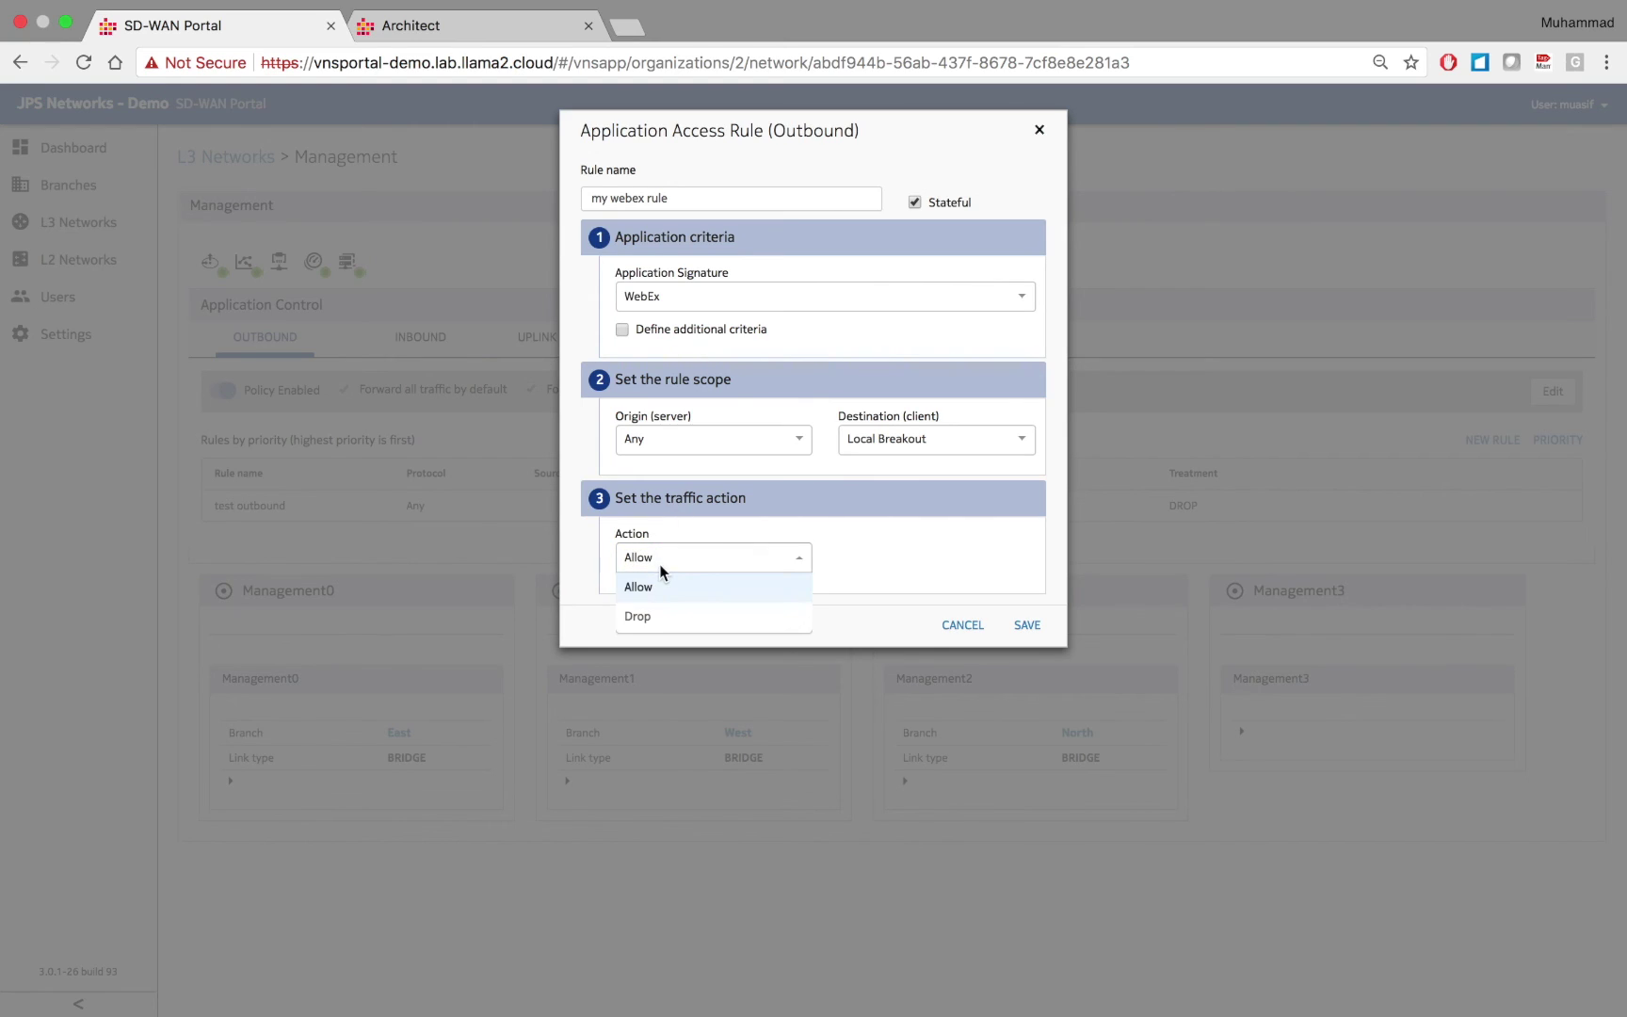
{"action": "left_click", "coordinate": [659, 623]}
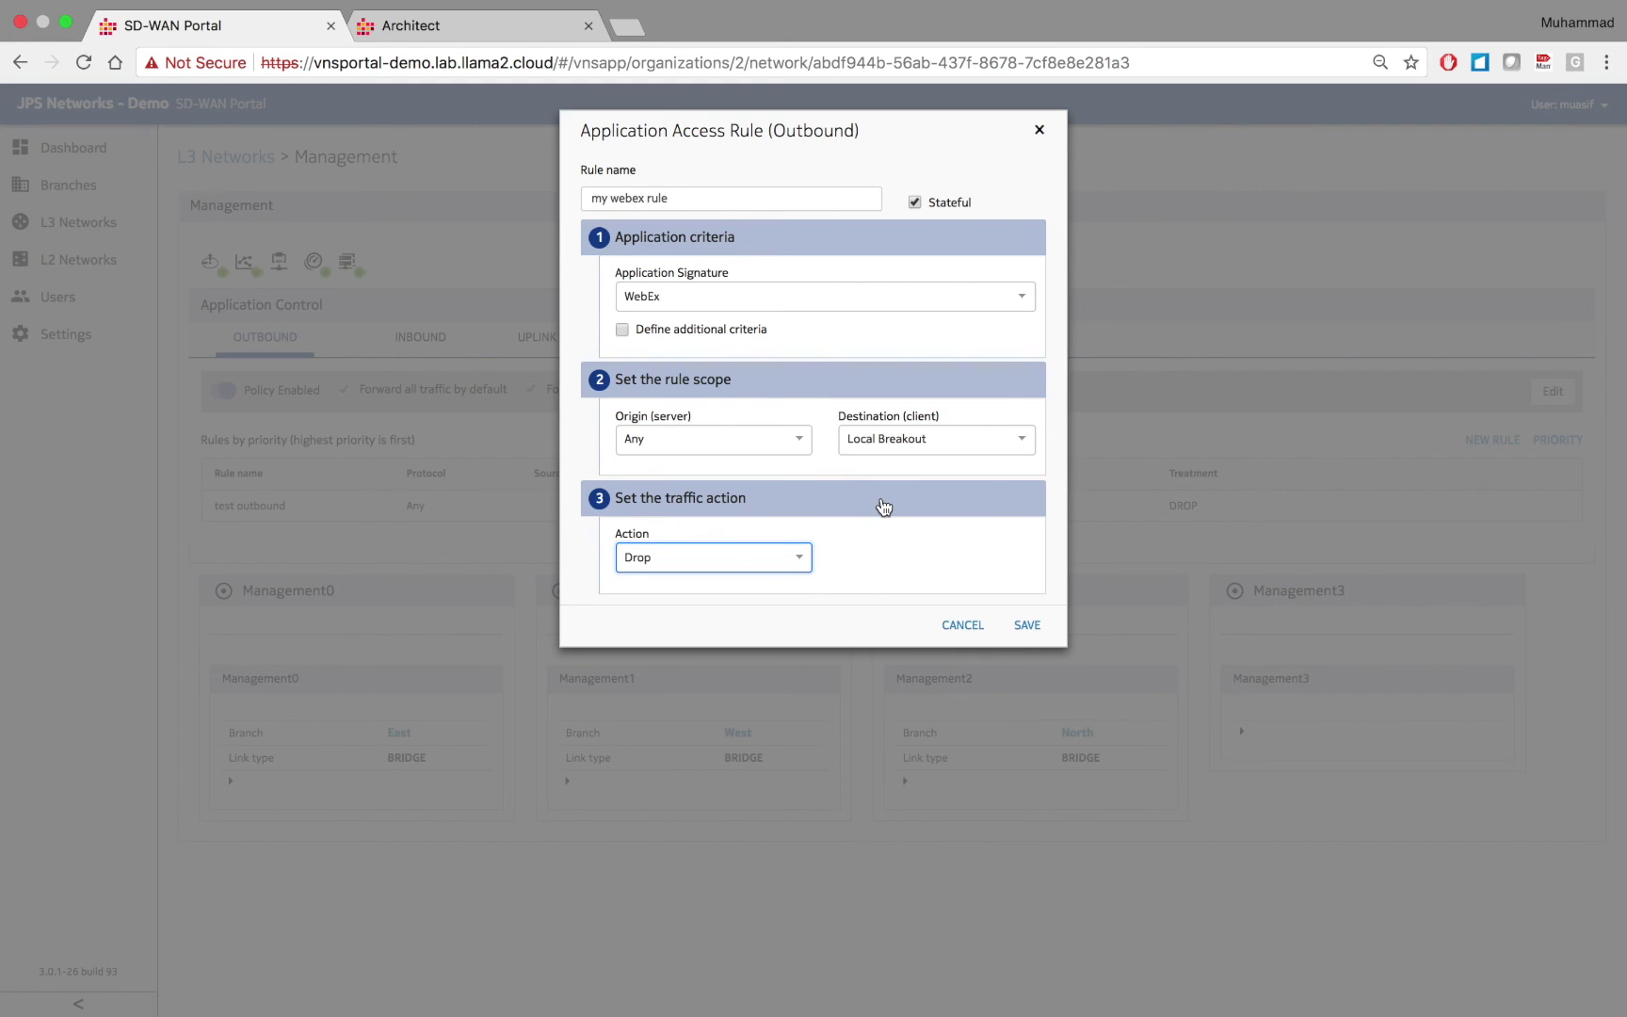
{"action": "left_click", "coordinate": [936, 537]}
{"action": "left_click", "coordinate": [735, 562]}
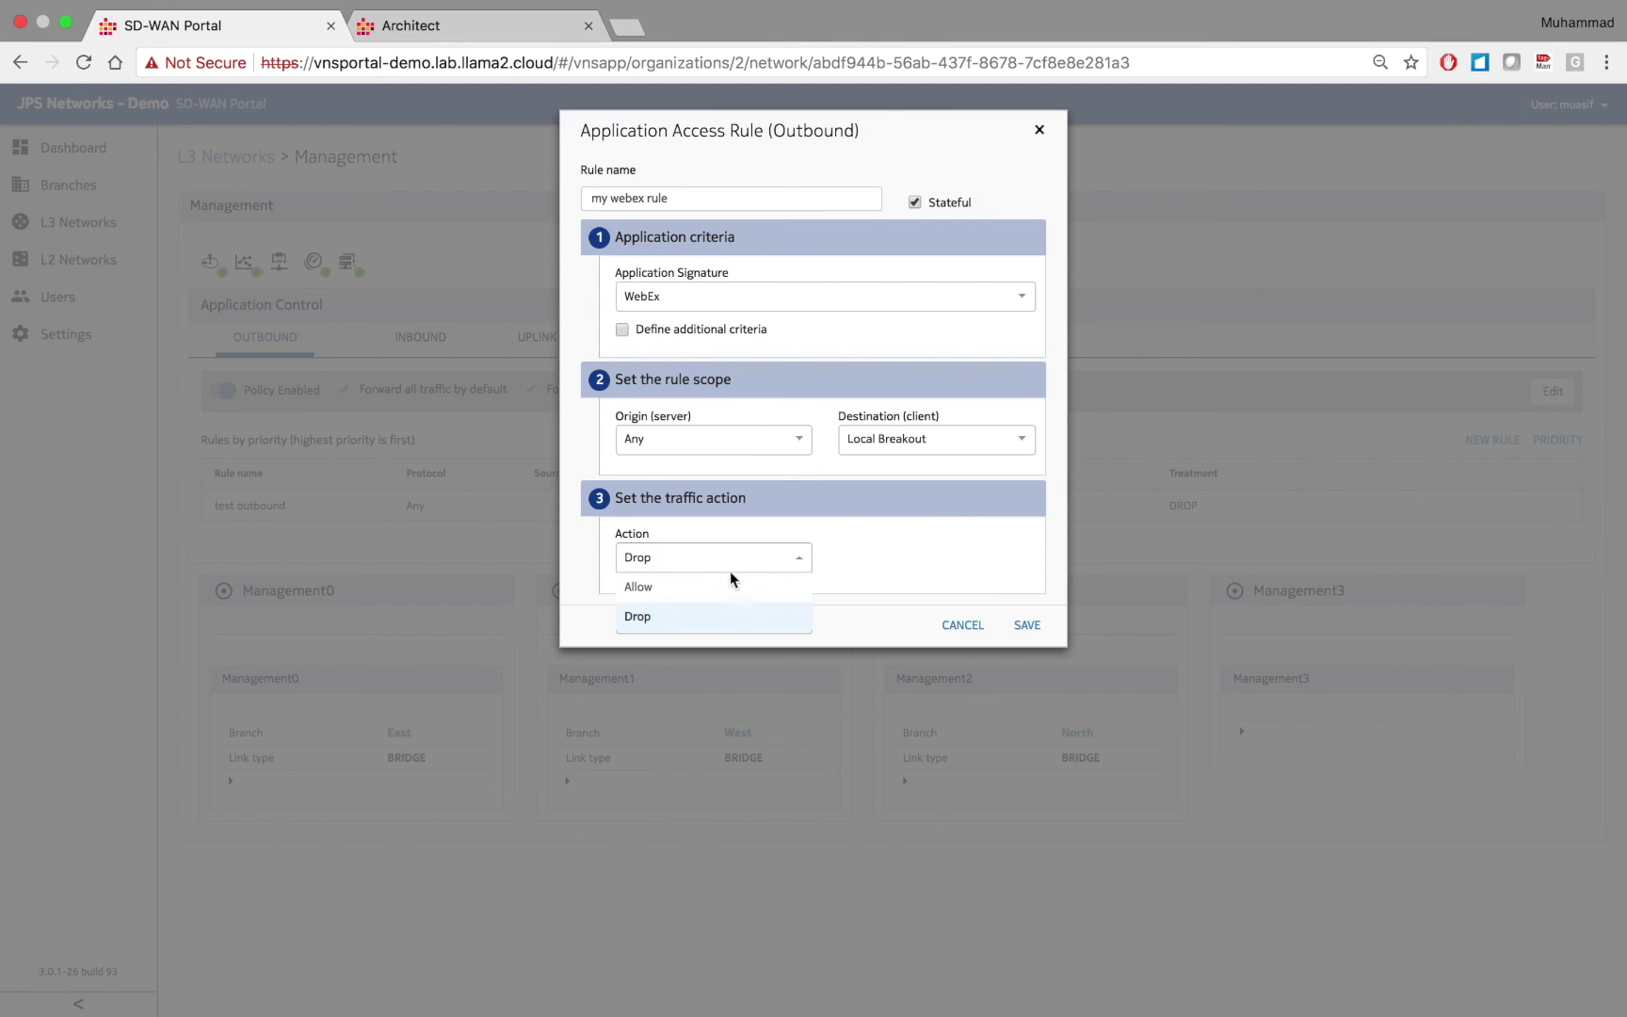
{"action": "left_click", "coordinate": [723, 590]}
Restrict the origin to zone Management1, reset the destination to Any, keep Allow, and save.
{"action": "left_click", "coordinate": [711, 450]}
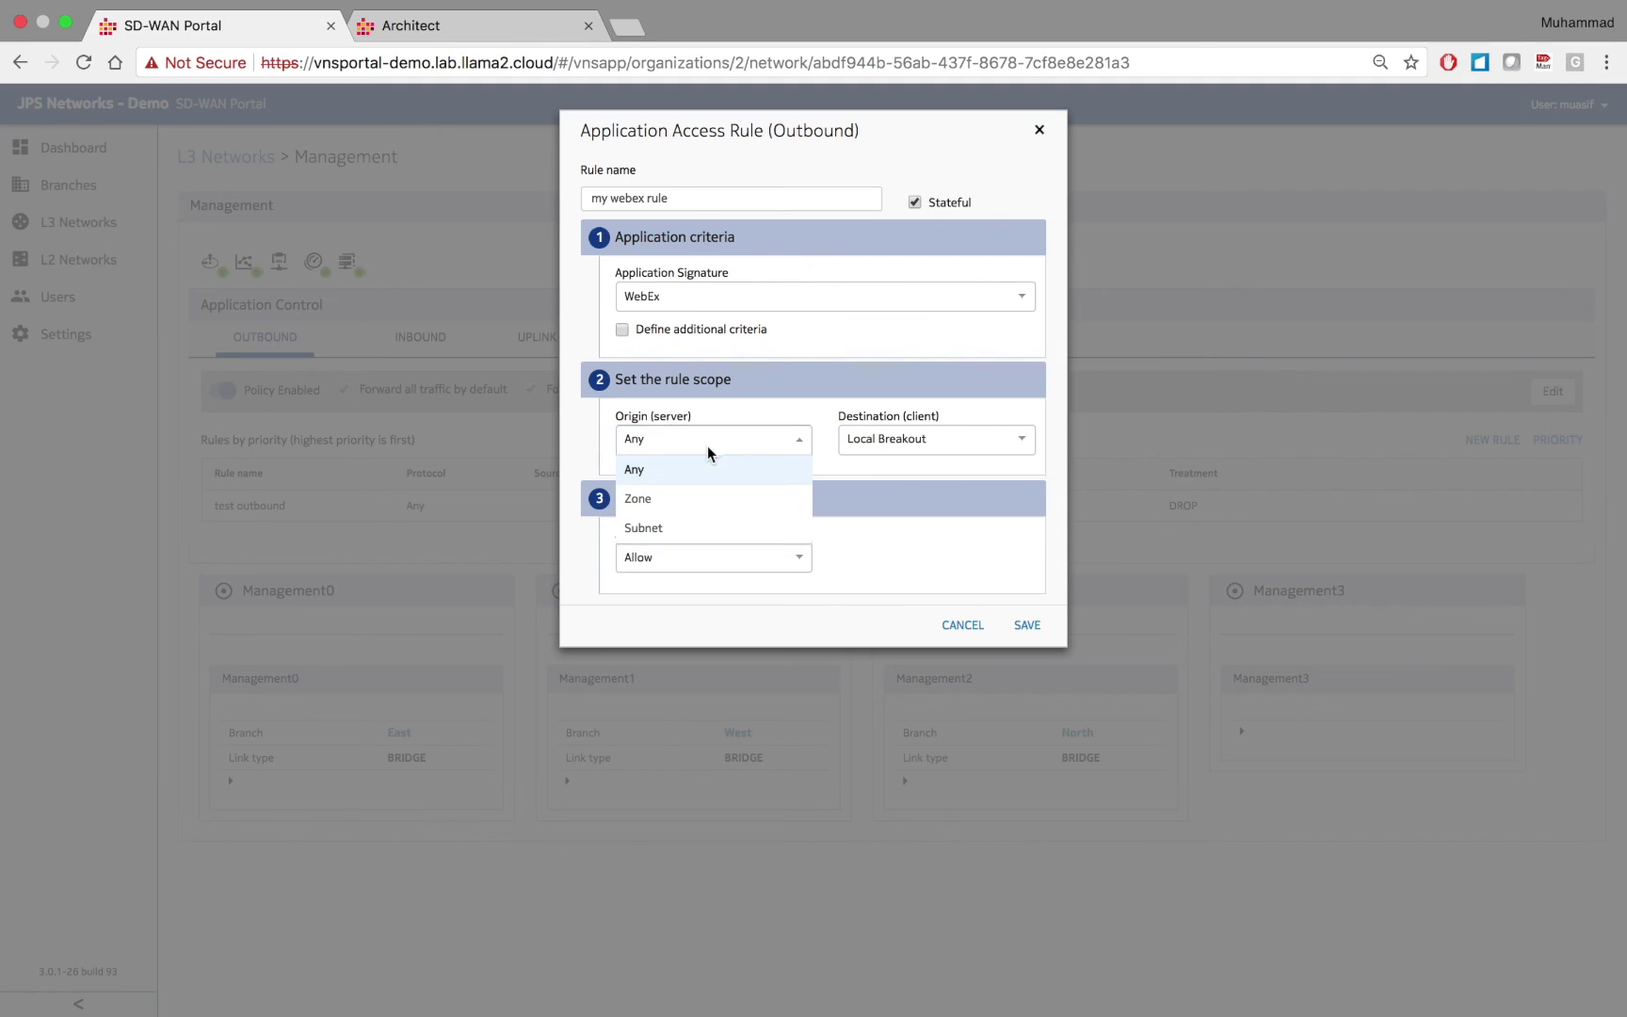
{"action": "left_click", "coordinate": [701, 508]}
{"action": "left_click", "coordinate": [685, 482]}
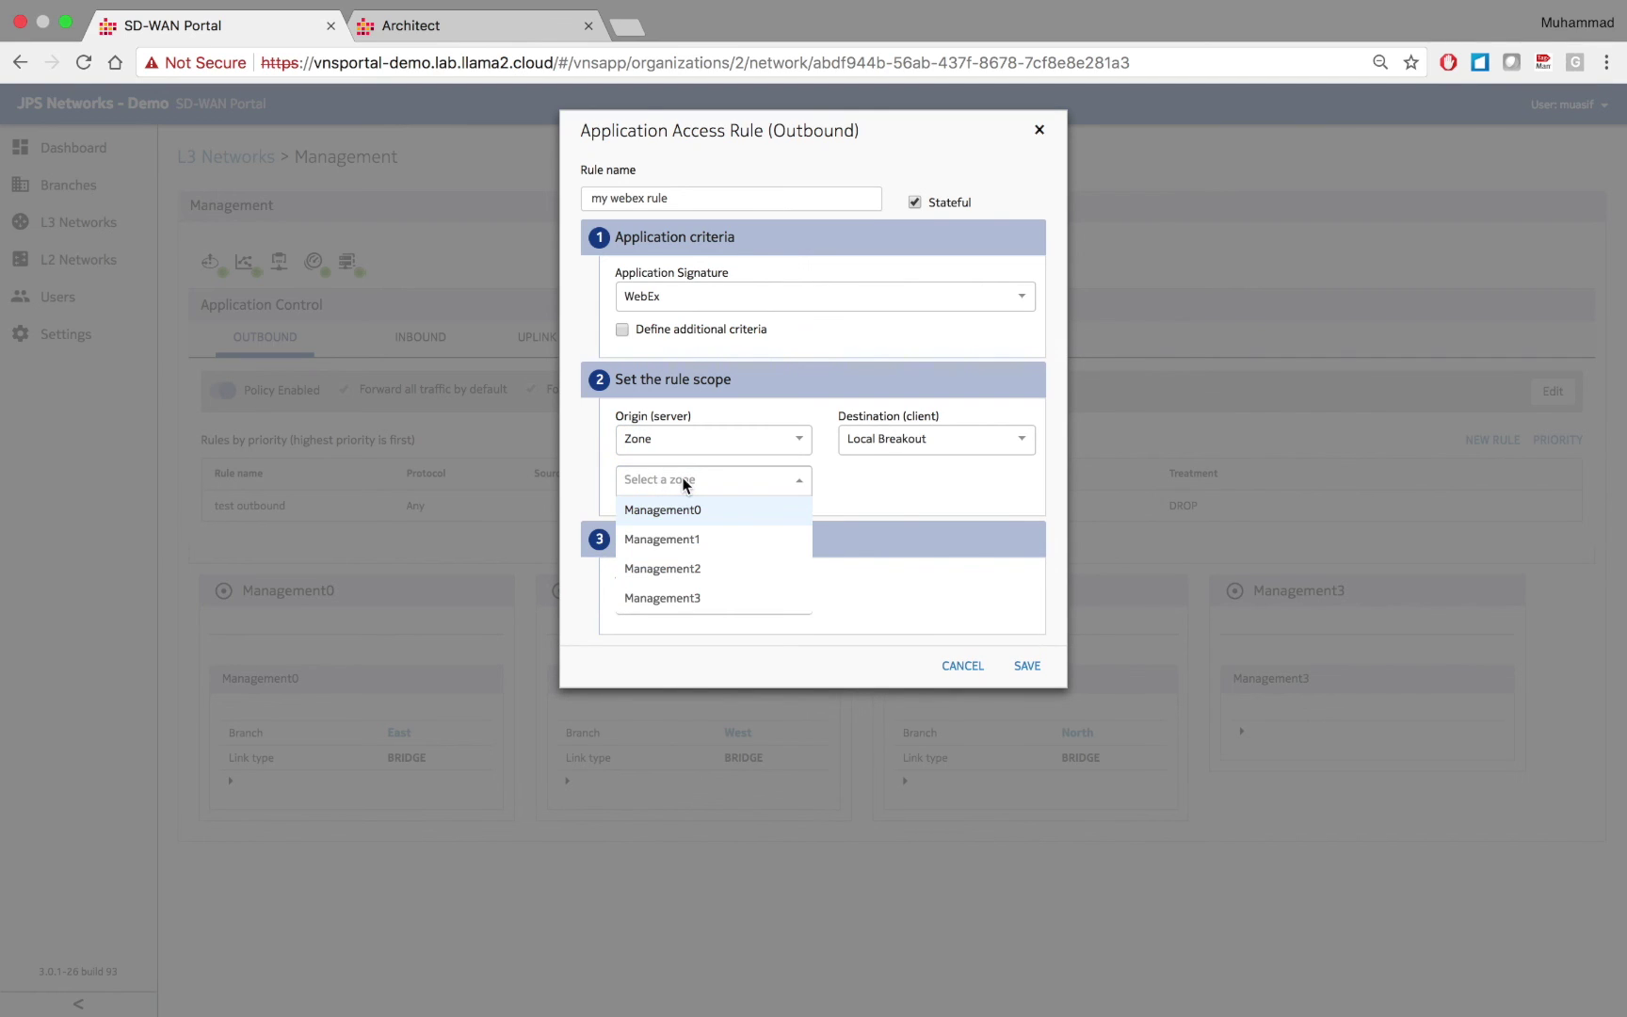
{"action": "left_click", "coordinate": [686, 543]}
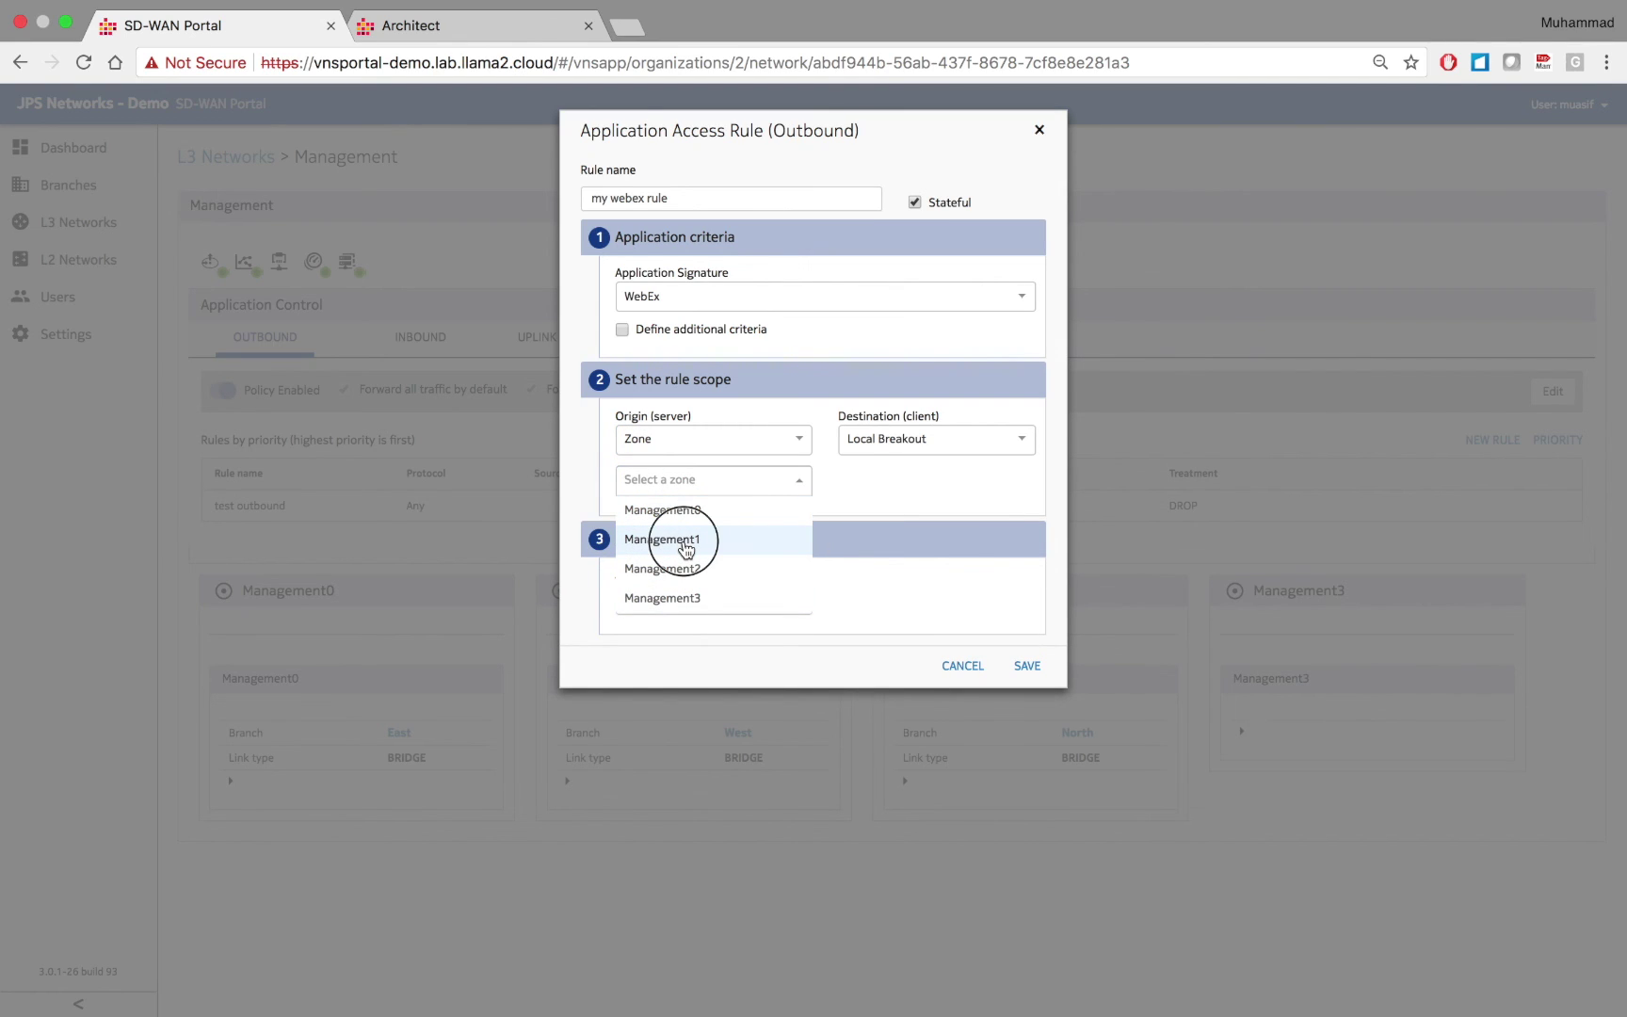
{"action": "left_click", "coordinate": [927, 439]}
{"action": "left_click", "coordinate": [913, 470]}
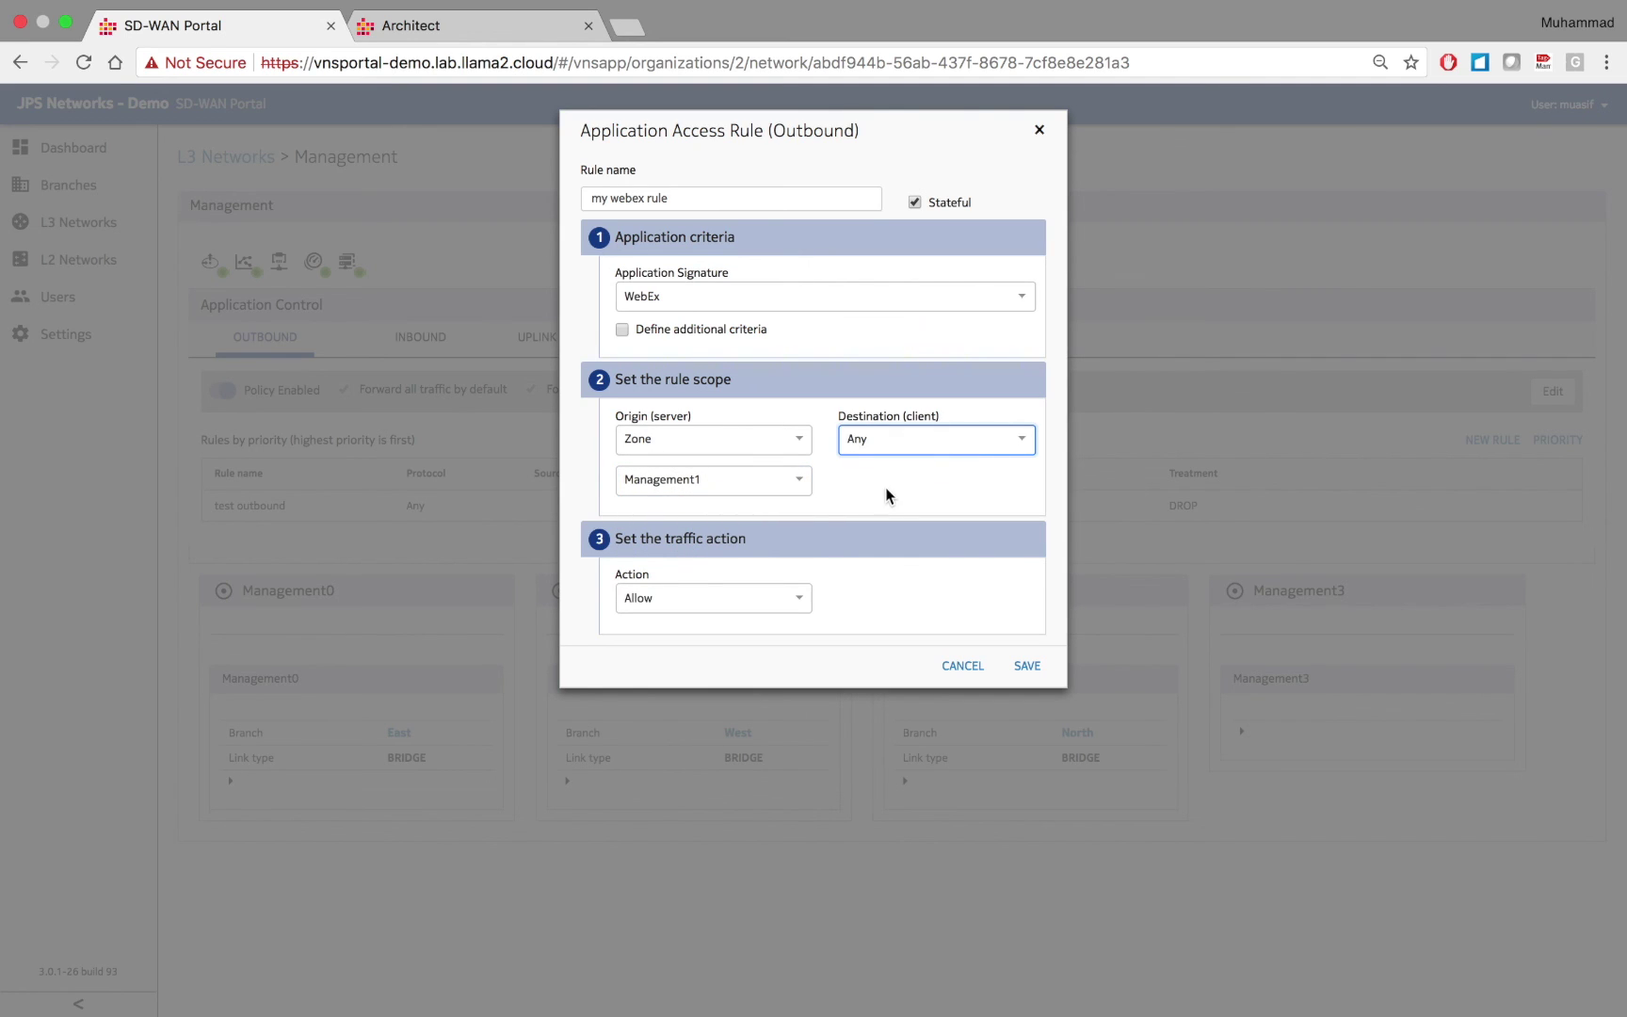
{"action": "left_click", "coordinate": [688, 602]}
{"action": "left_click", "coordinate": [833, 594]}
{"action": "left_click", "coordinate": [1026, 665]}
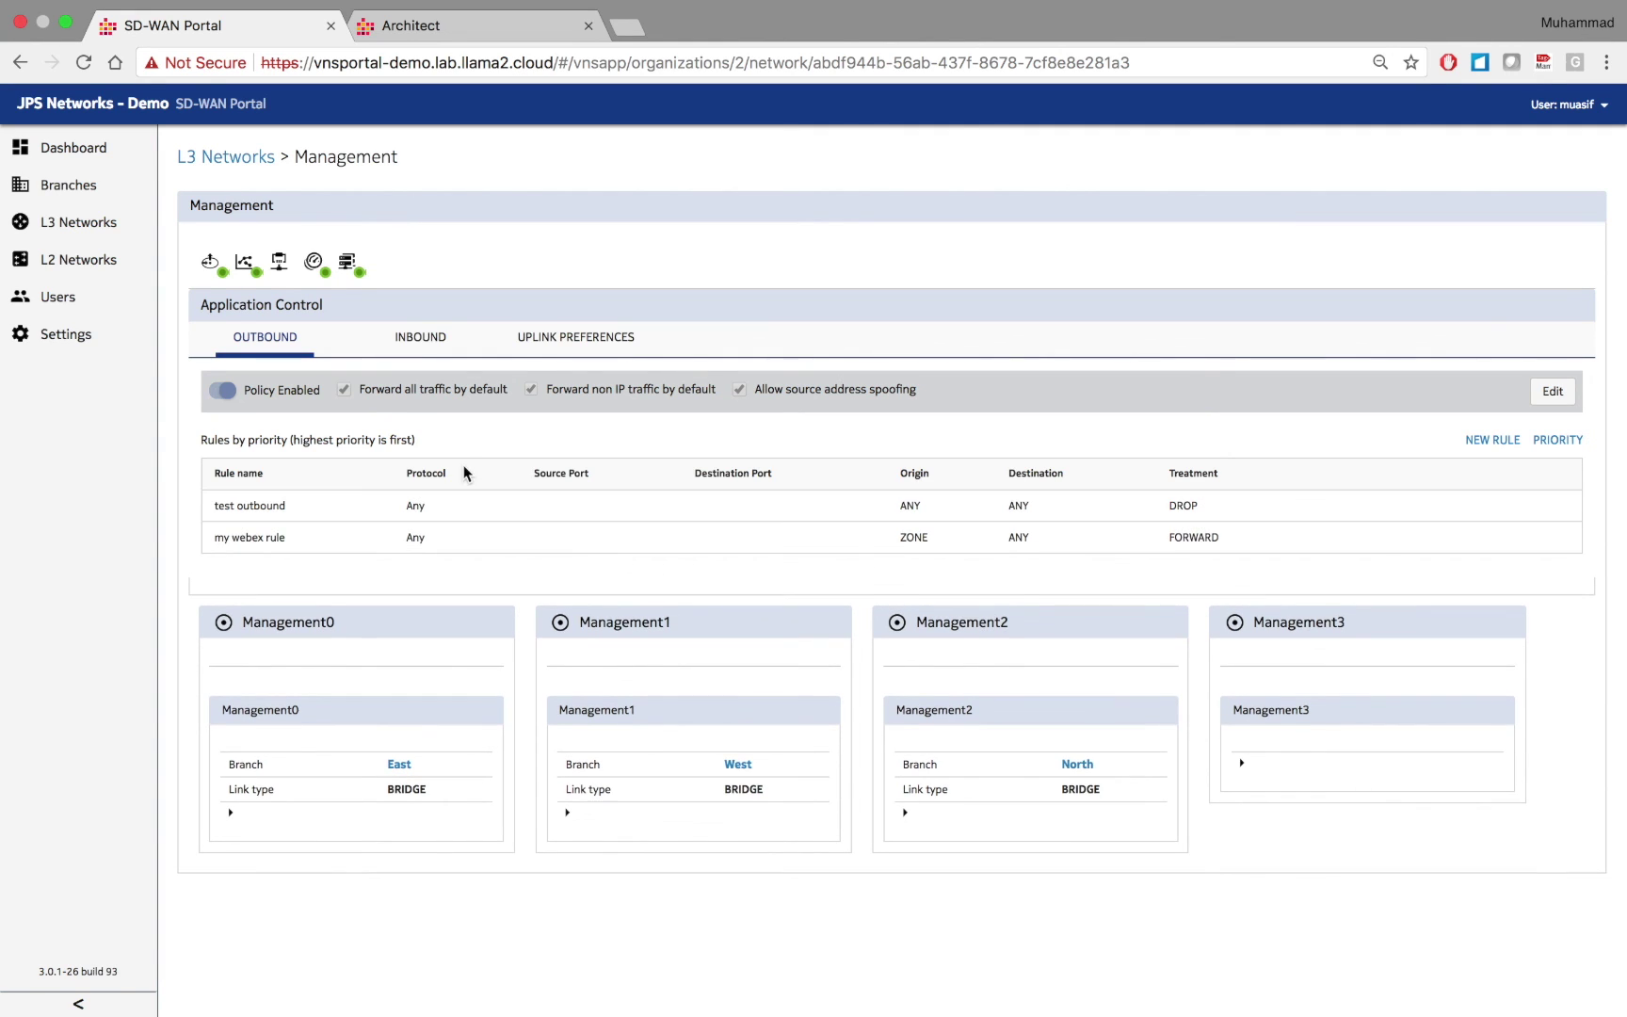
Switch to the Management network's INBOUND application rules.
{"action": "left_click", "coordinate": [423, 341]}
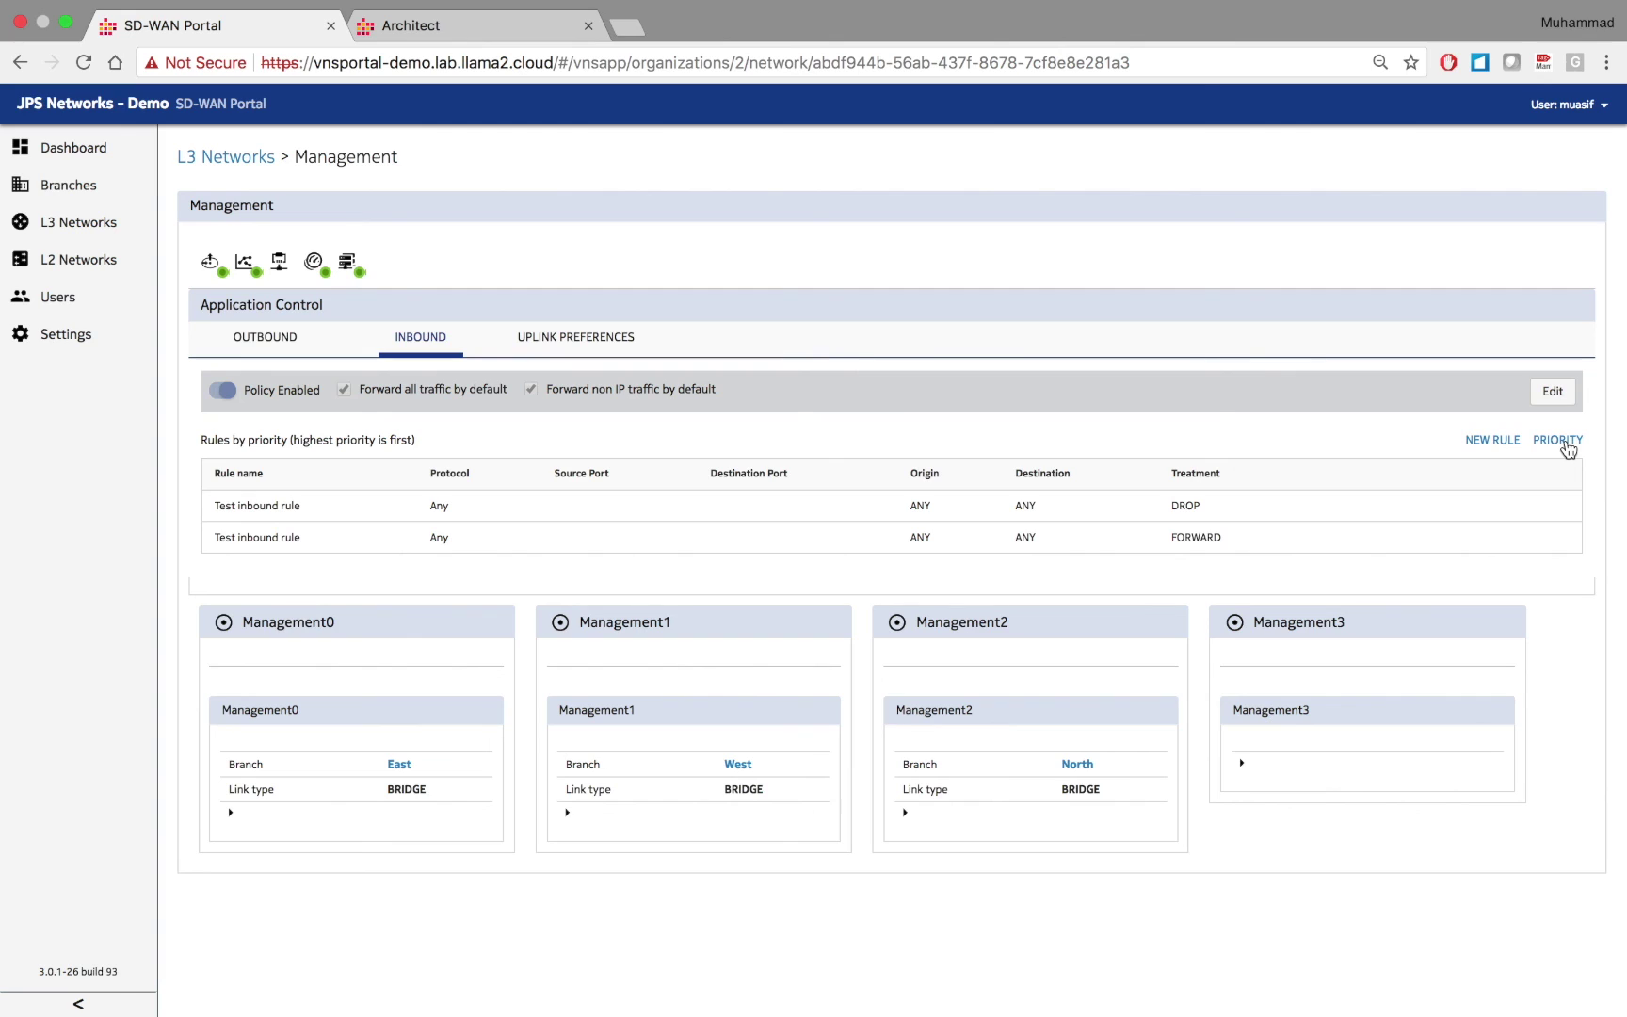
Flip to the outbound rules and back to inbound, then switch desktops to the presentation slide.
{"action": "left_click", "coordinate": [275, 341]}
{"action": "left_click", "coordinate": [420, 341]}
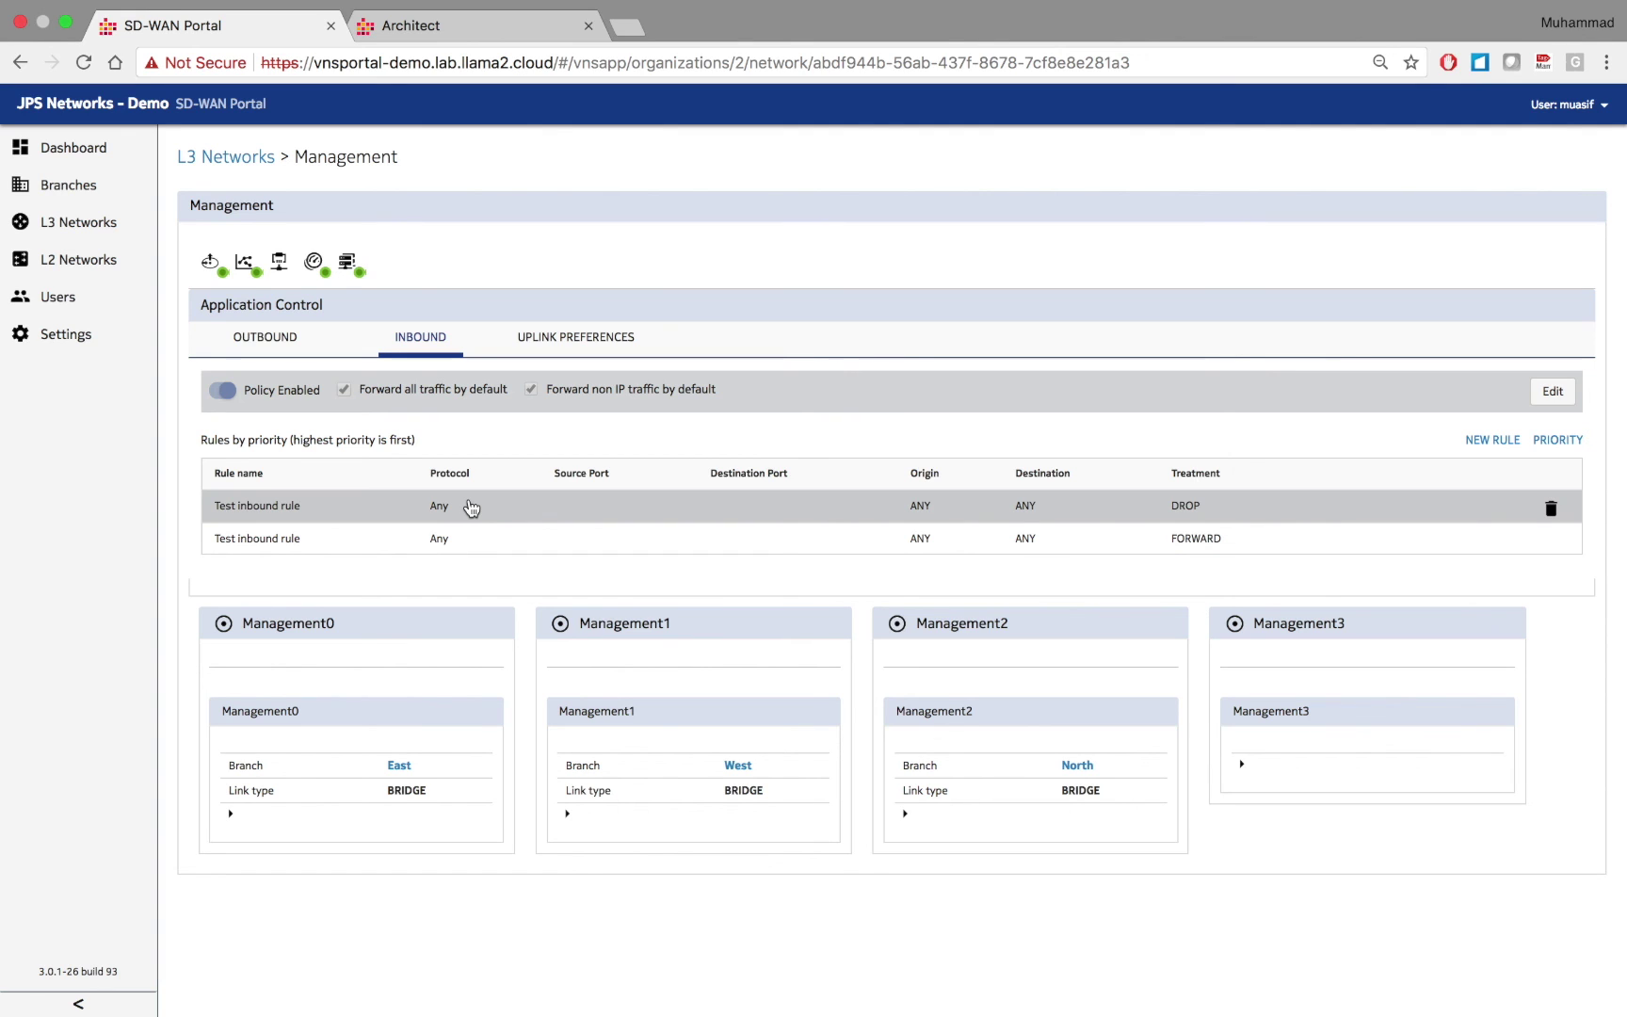
{"action": "key", "text": "ctrl+Left"}
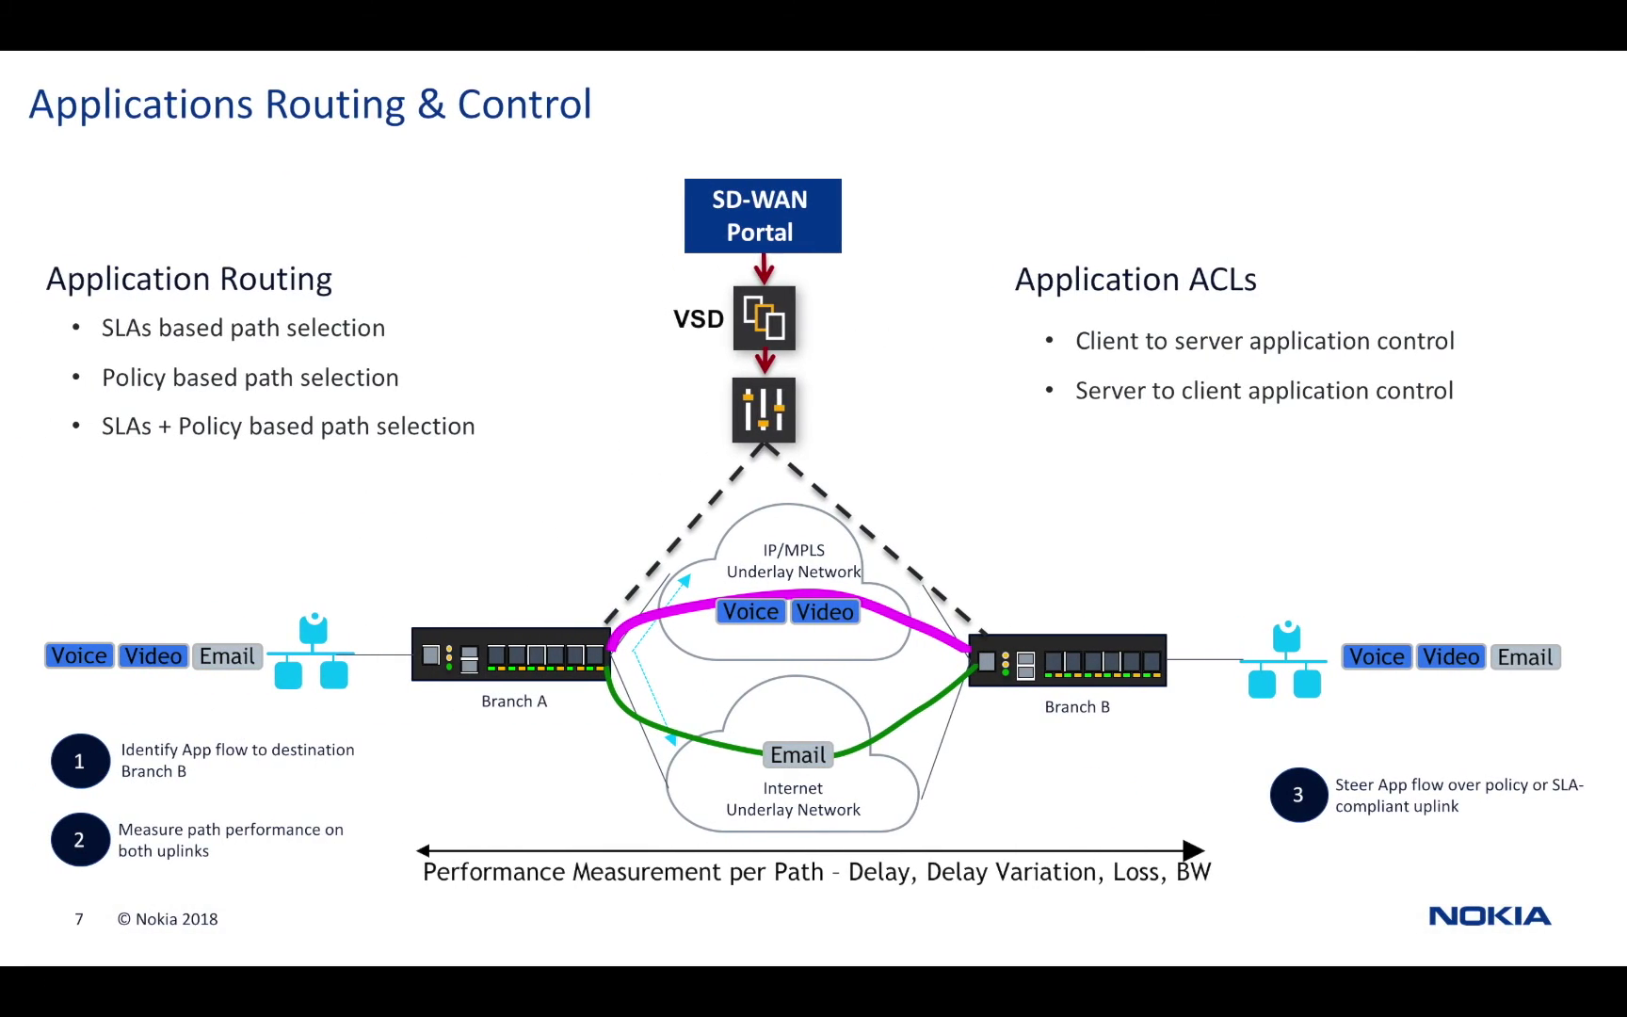